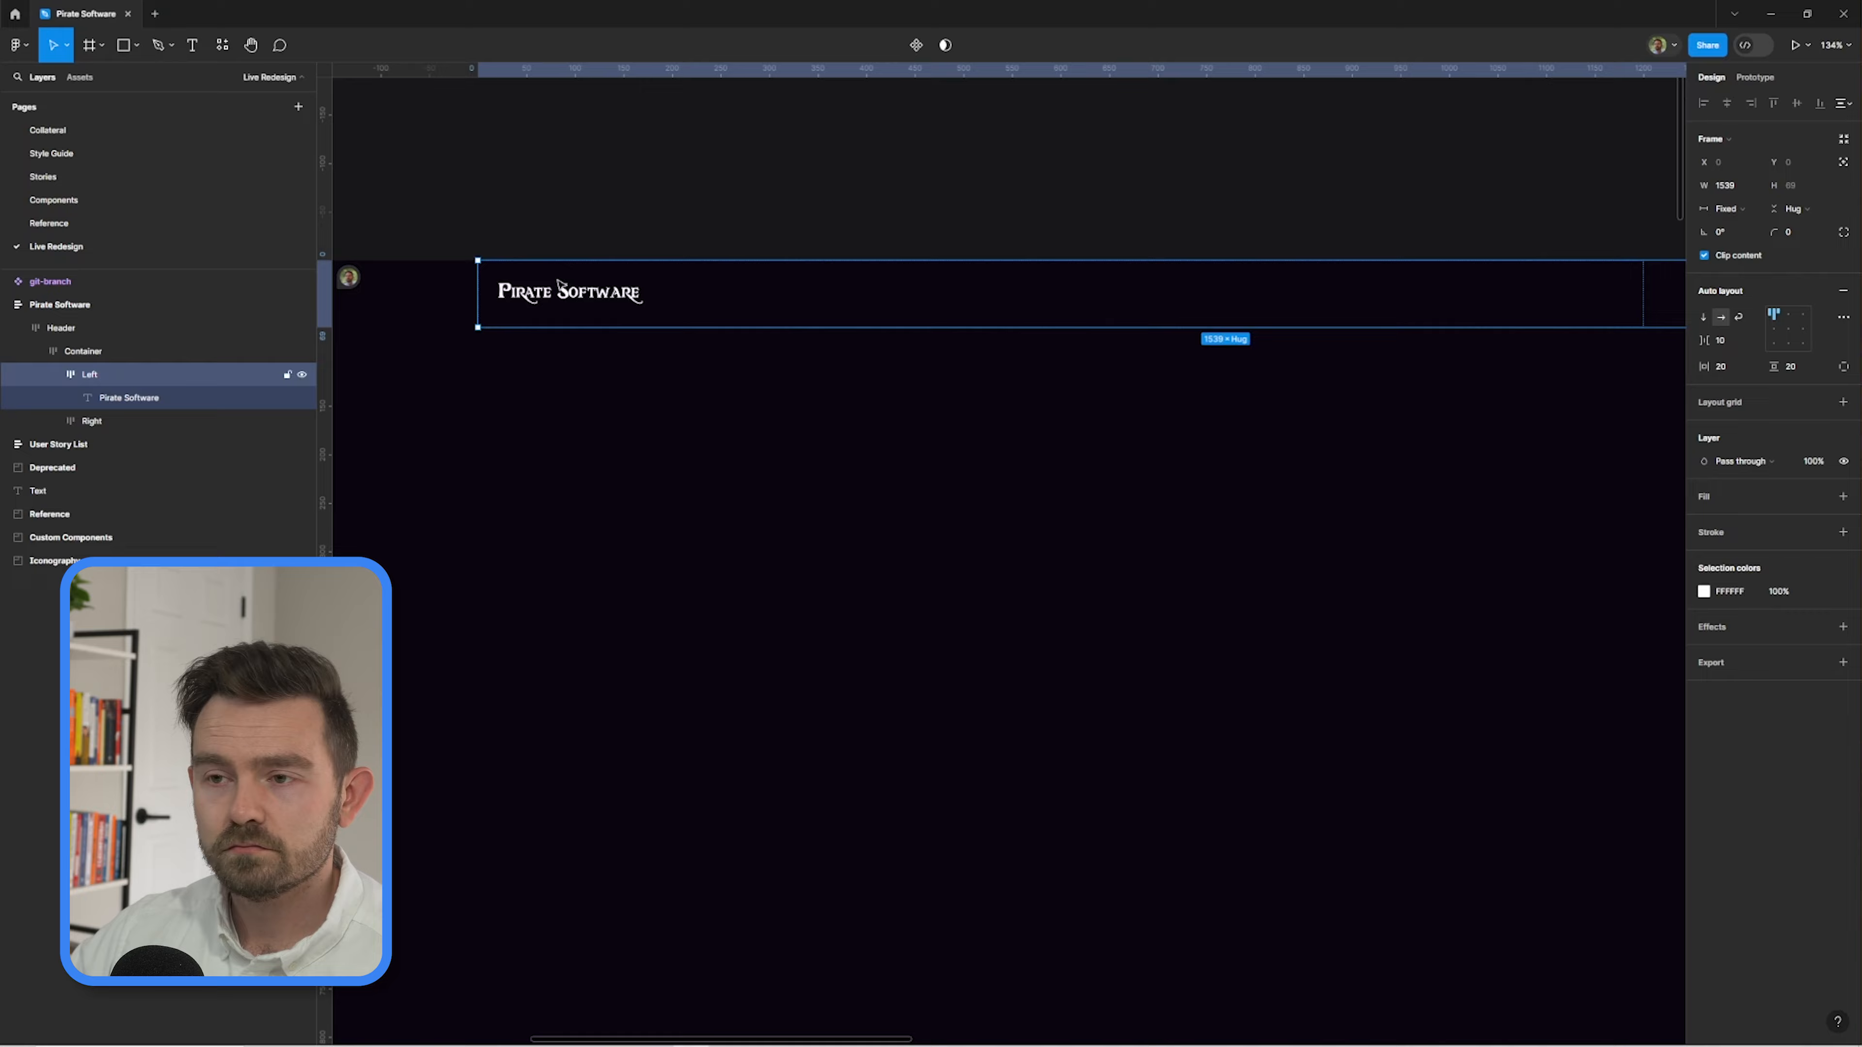
# Fill the hero section with the video and darken it with a 0B050F layer at 20% opacity.
pyautogui.click(117, 421)
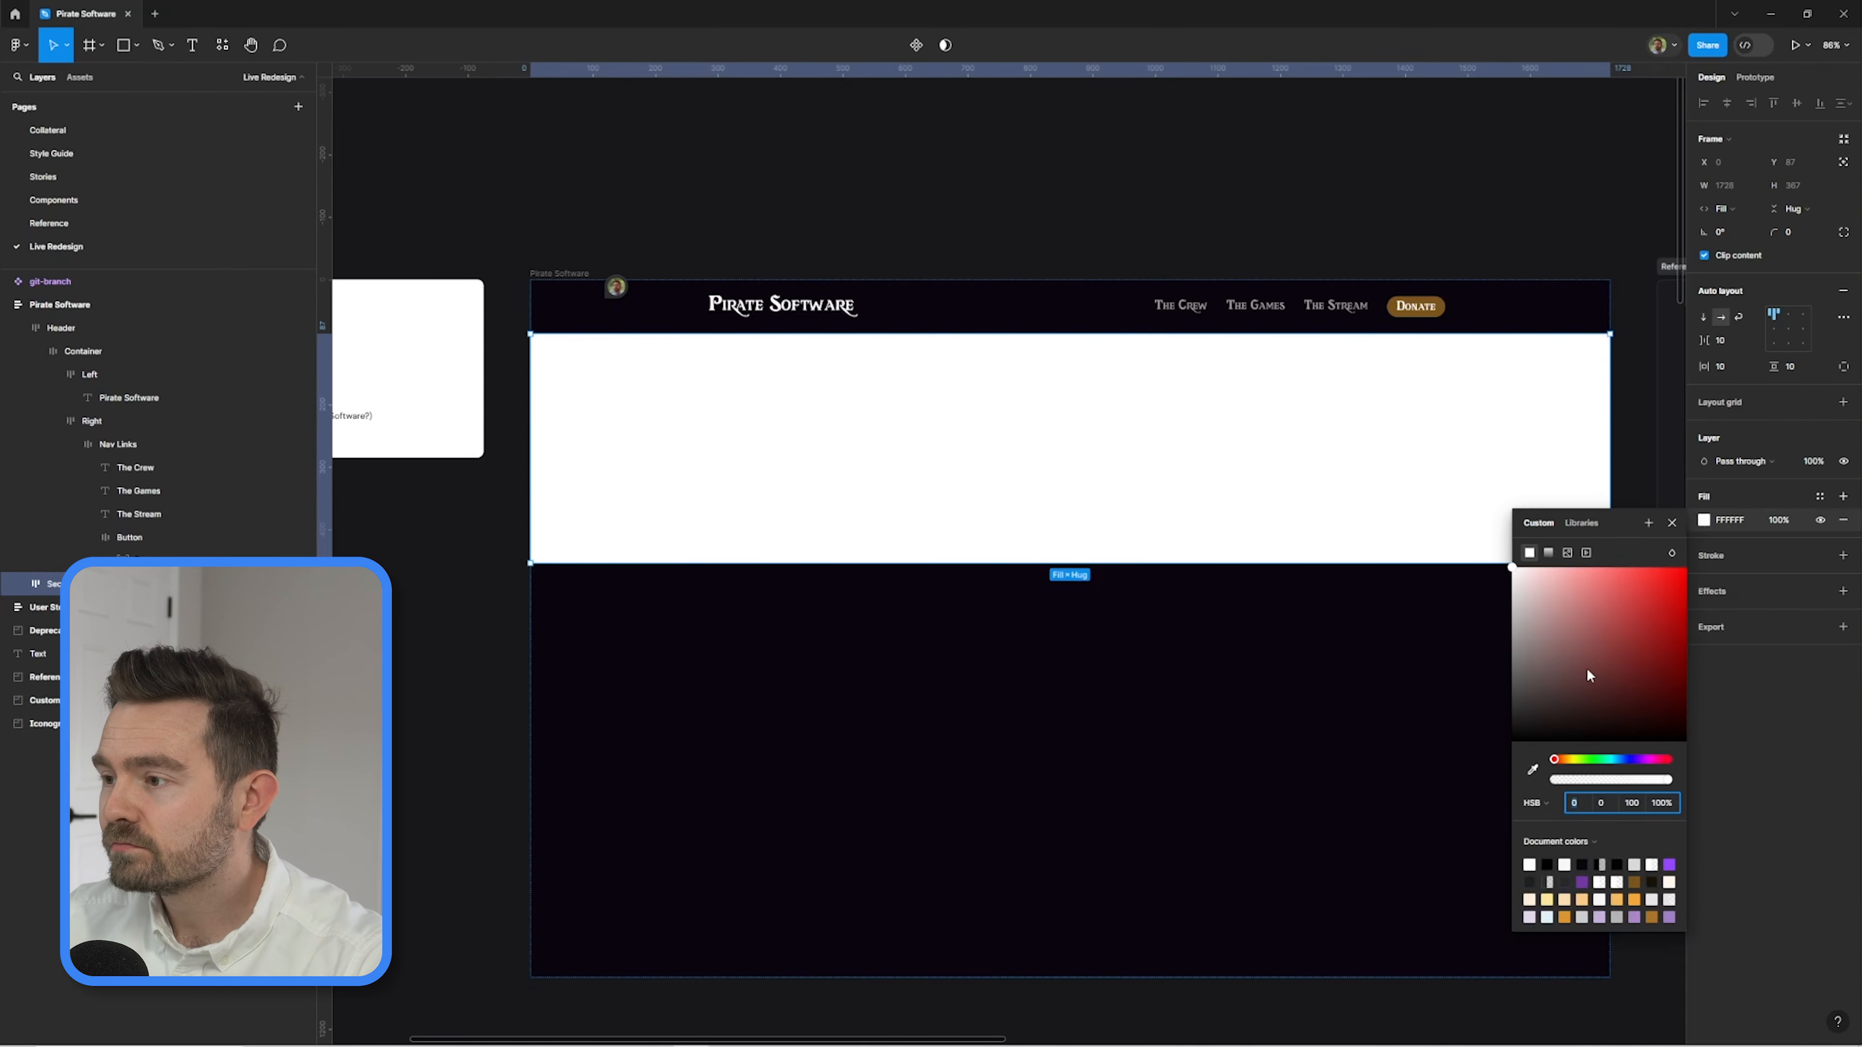
pyautogui.click(1587, 552)
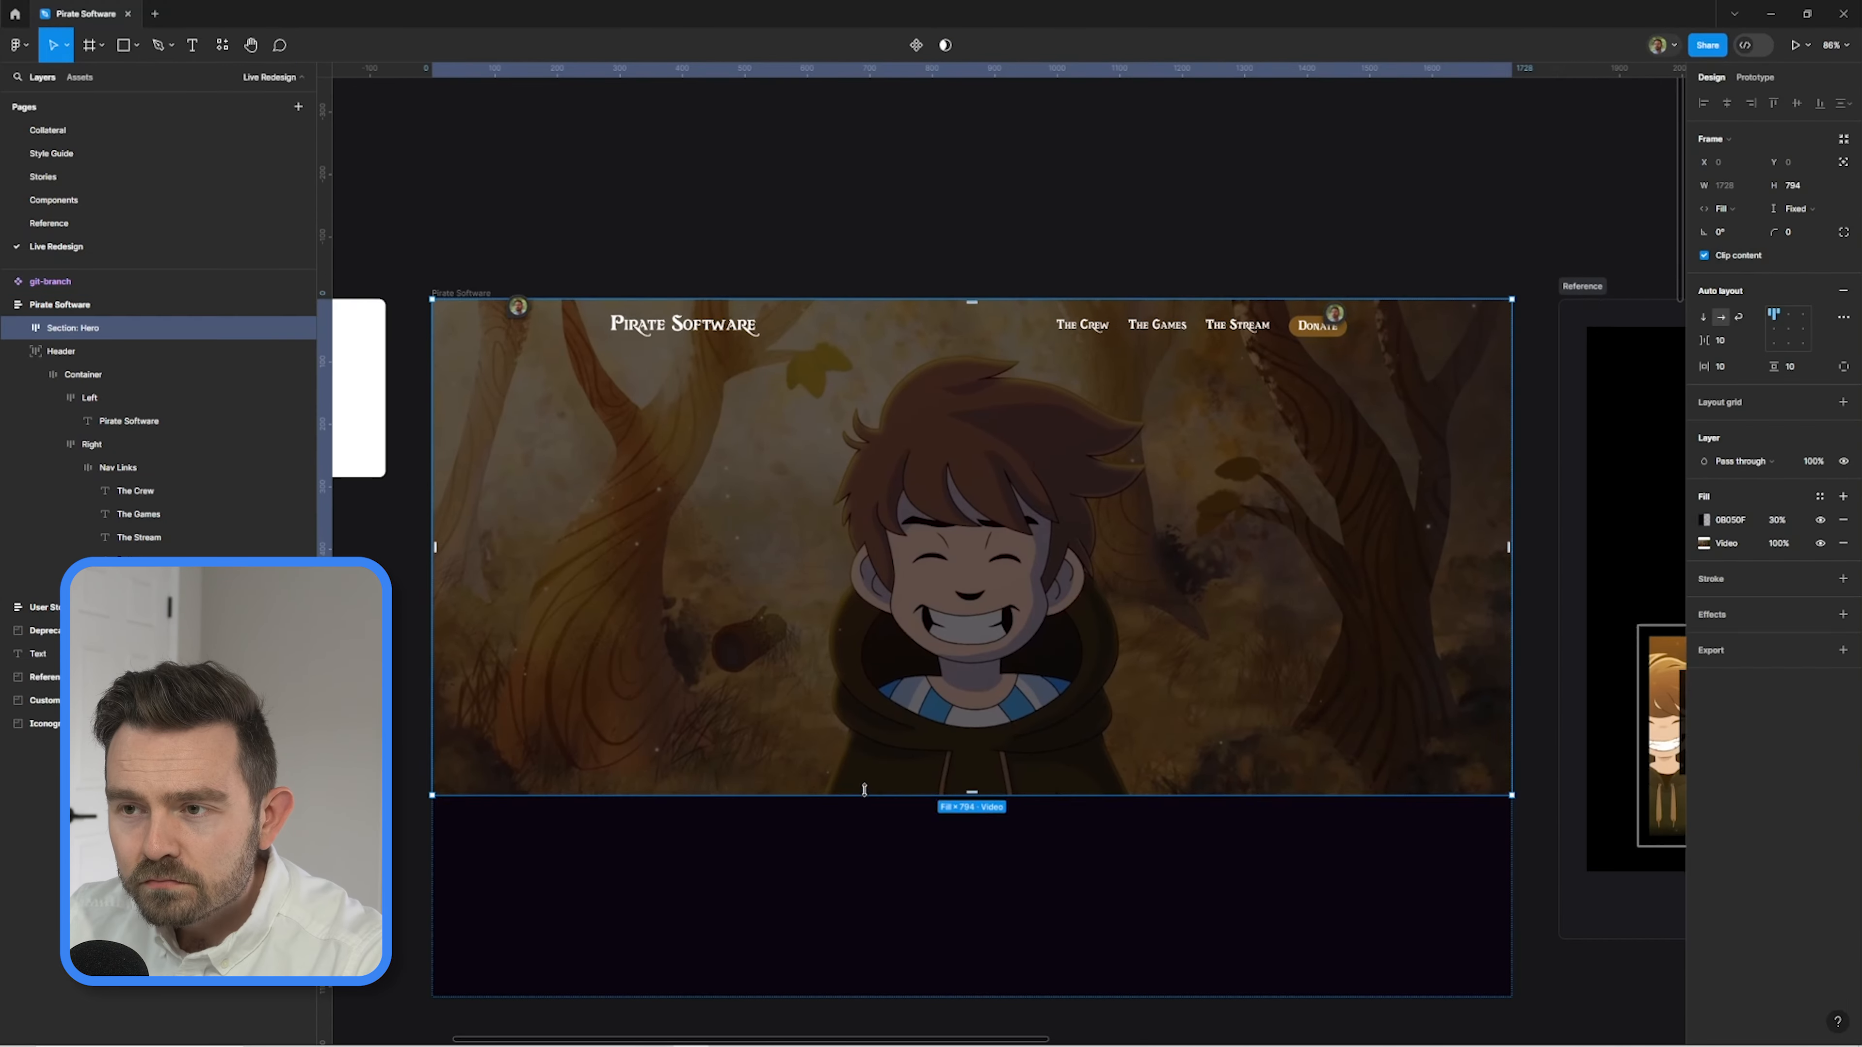
pyautogui.click(964, 183)
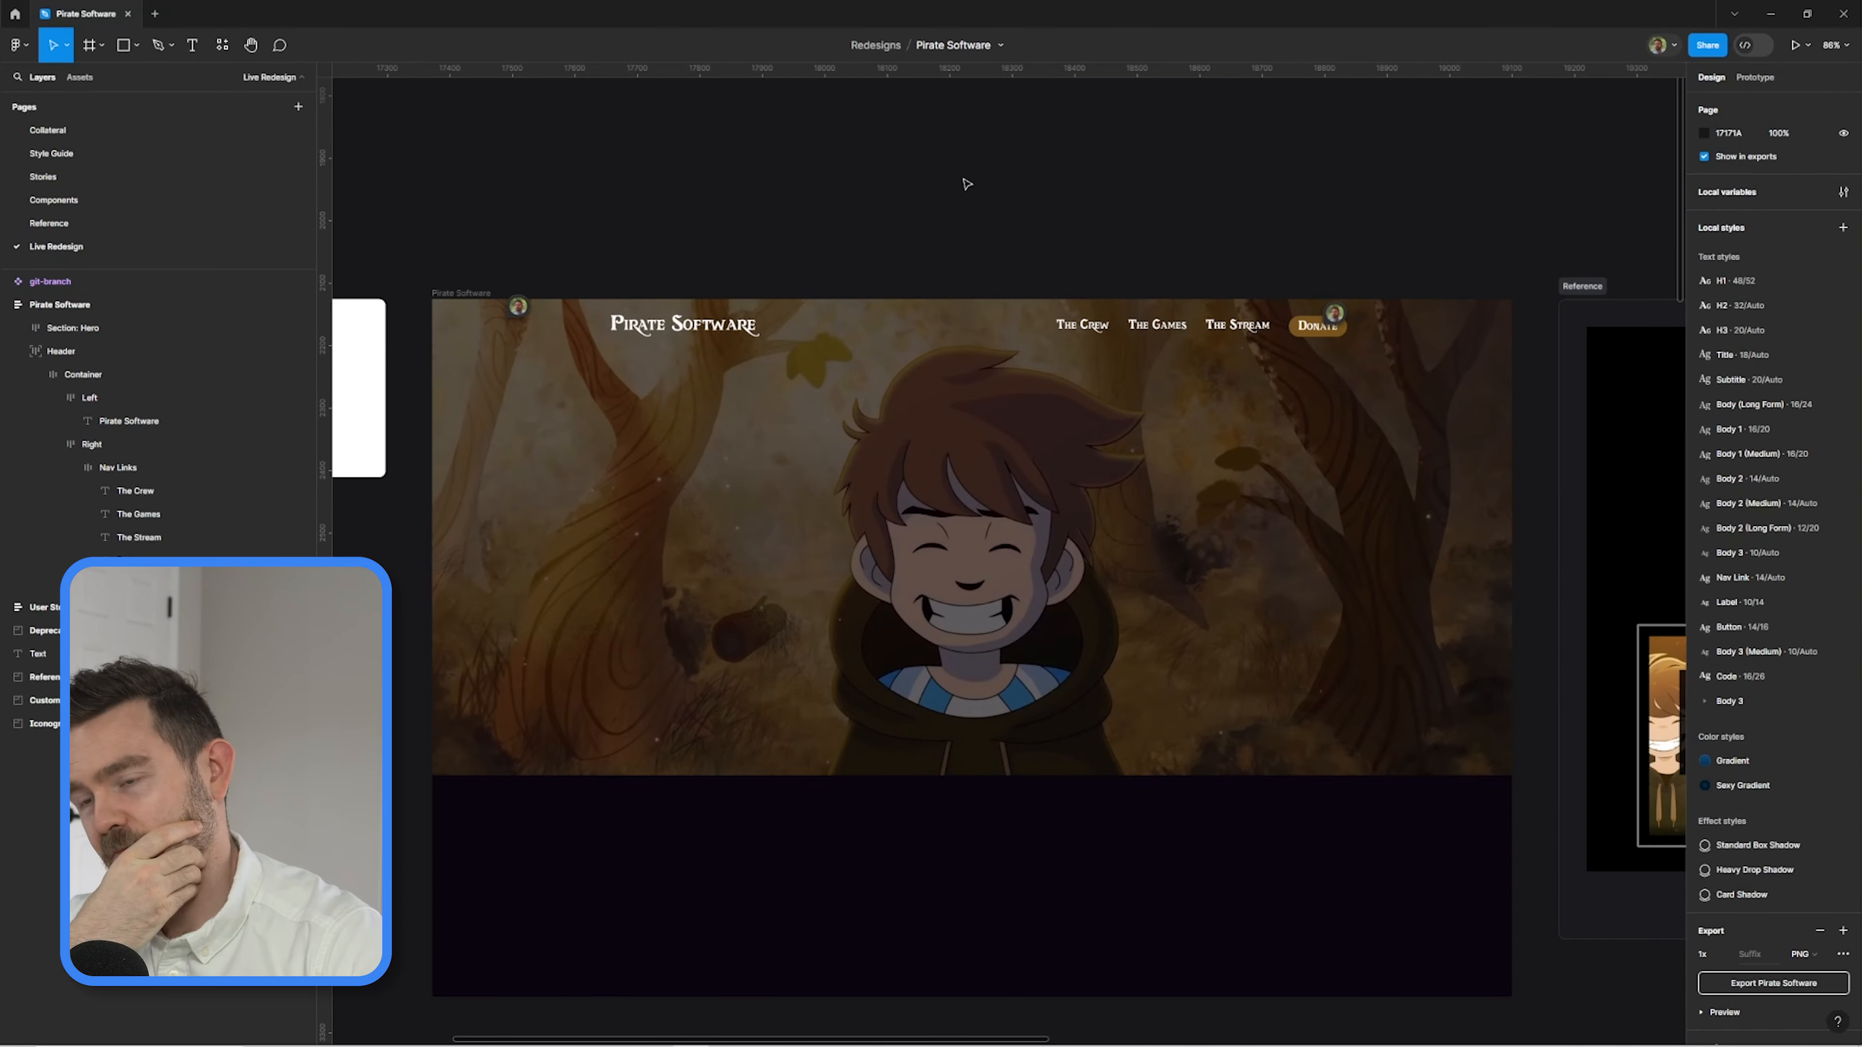
# Preview the Pirate Software frame as a prototype and return to the design file.
pyautogui.click(1754, 77)
pyautogui.click(461, 293)
pyautogui.click(405, 302)
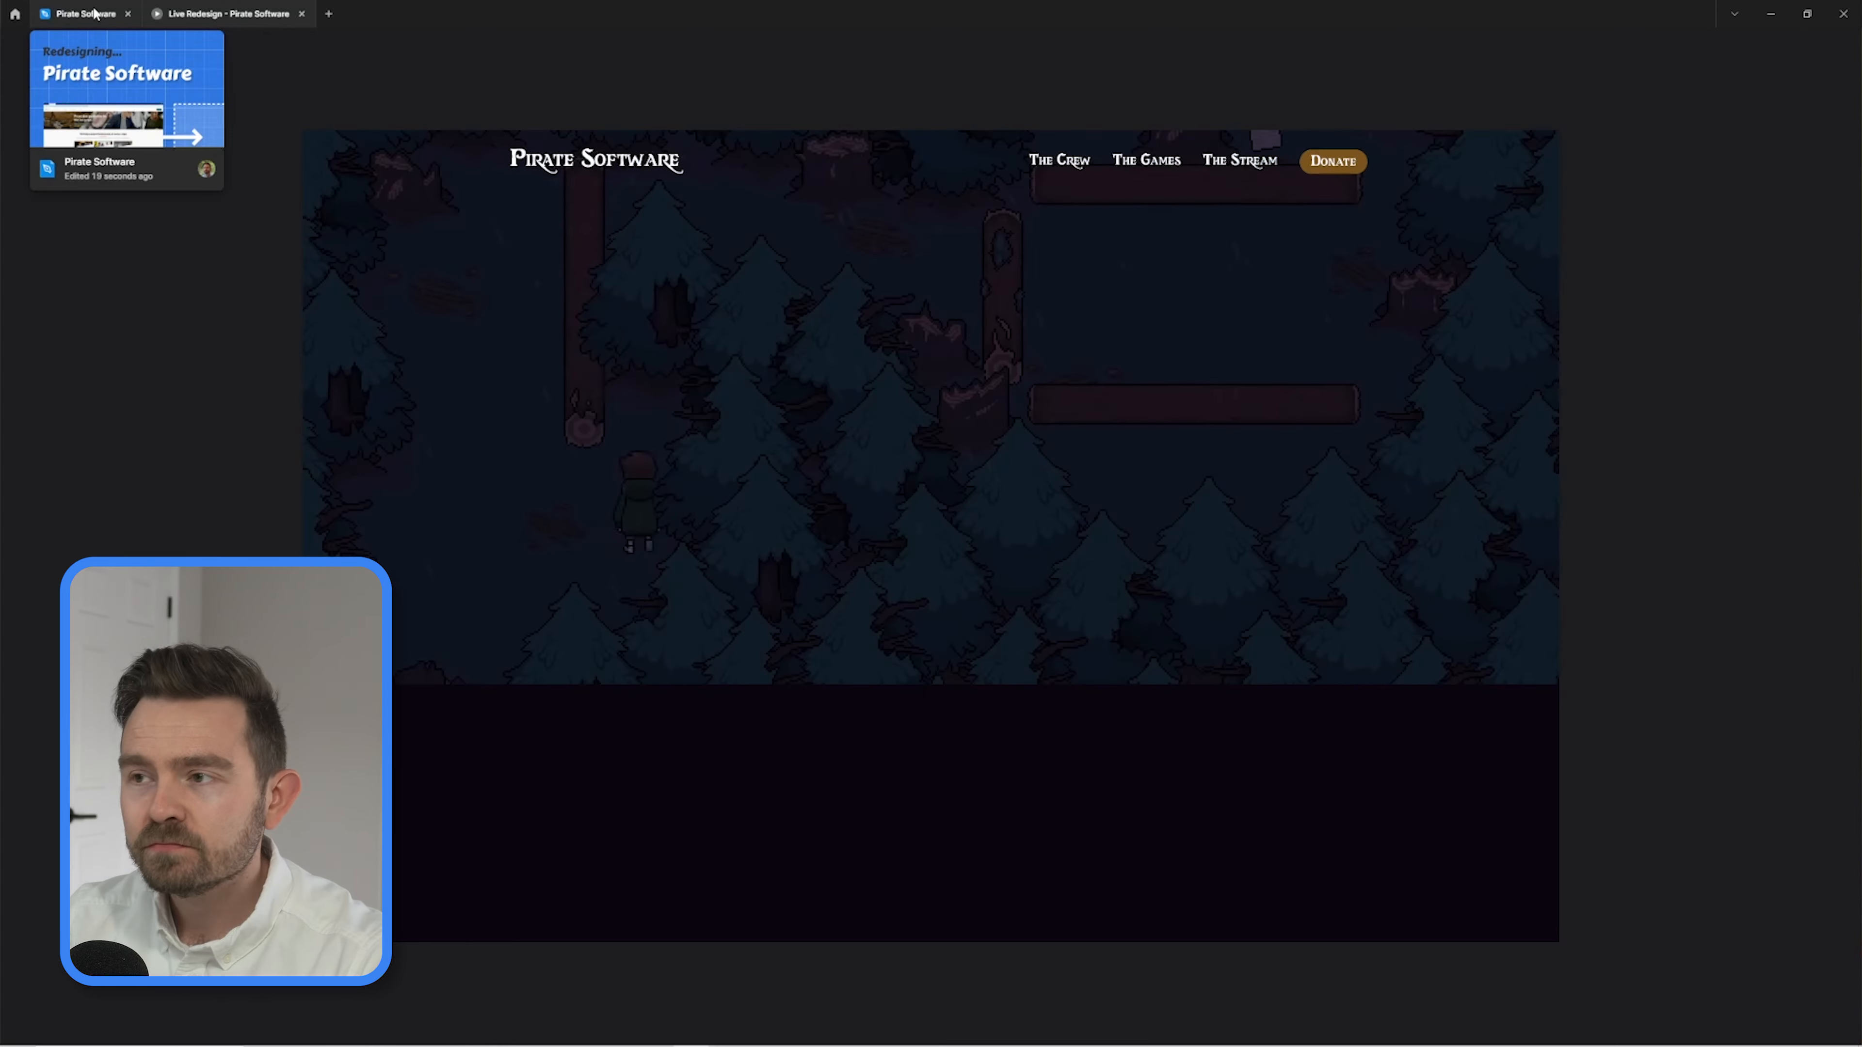
pyautogui.click(67, 14)
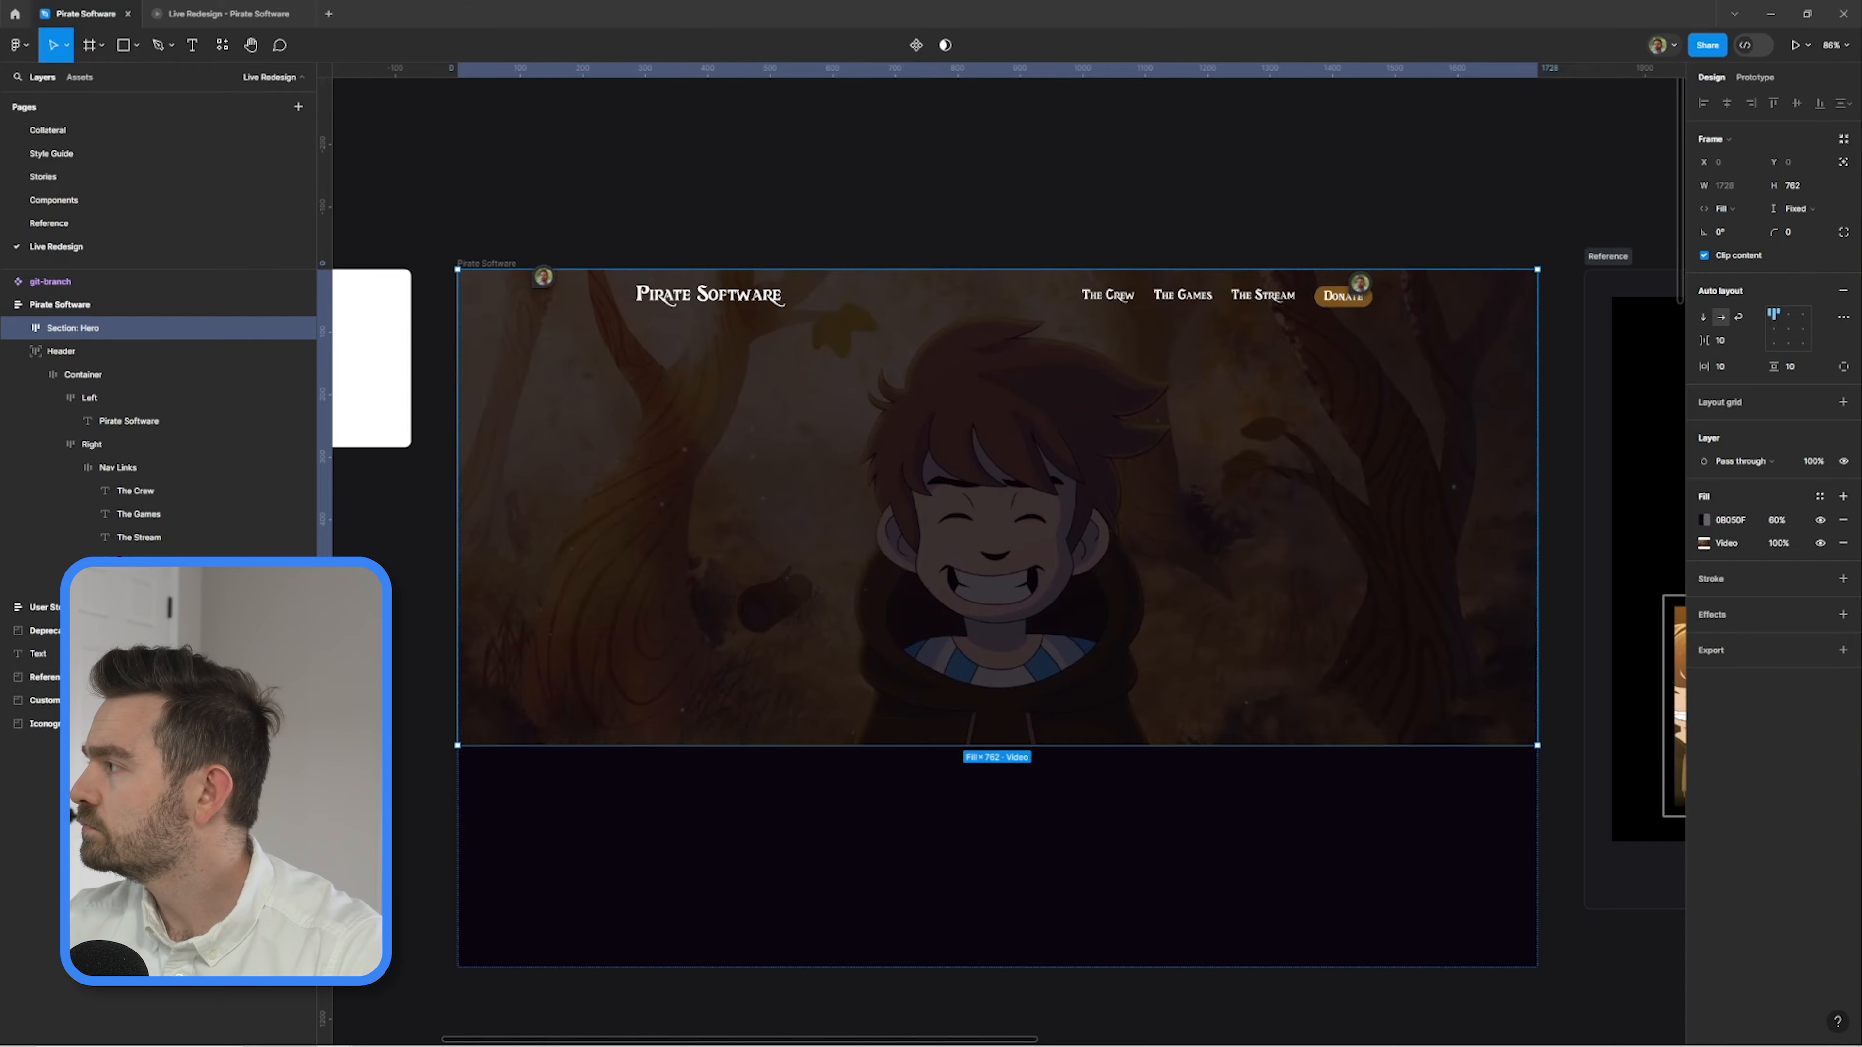
# Paste the skull logo into the header's Left frame, scale it down and place it before the Pirate Software title.
pyautogui.scroll(3, 793, 220)
pyautogui.click(89, 398)
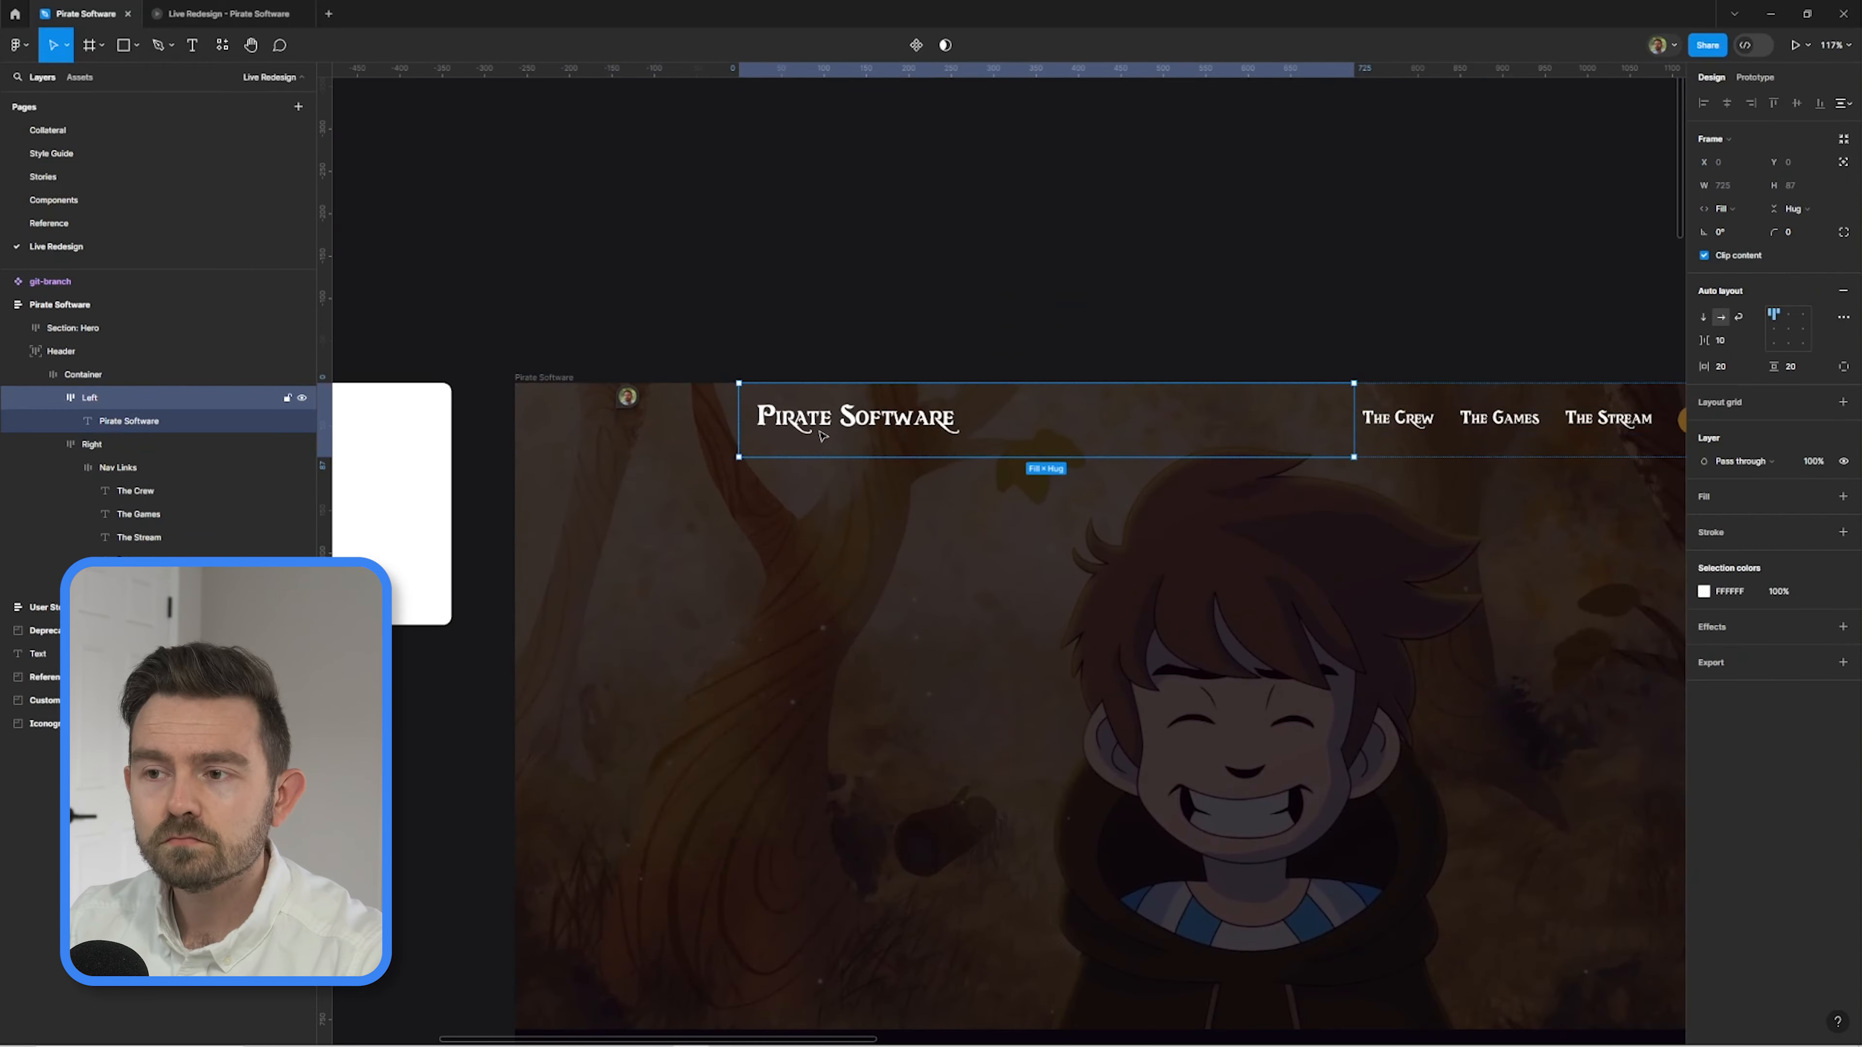
pyautogui.hotkey('ctrl', 'v')
pyautogui.scroll(5, 976, 493)
pyautogui.moveTo(1071, 490); pyautogui.dragTo(1010, 396)
pyautogui.press('Left')
pyautogui.click(1011, 266)
# Reduce the text size of the three header links and the Donate label.
pyautogui.scroll(-3, 1012, 266)
pyautogui.click(845, 269)
pyautogui.keyDown('shift'); pyautogui.click(973, 269); pyautogui.keyUp('shift')
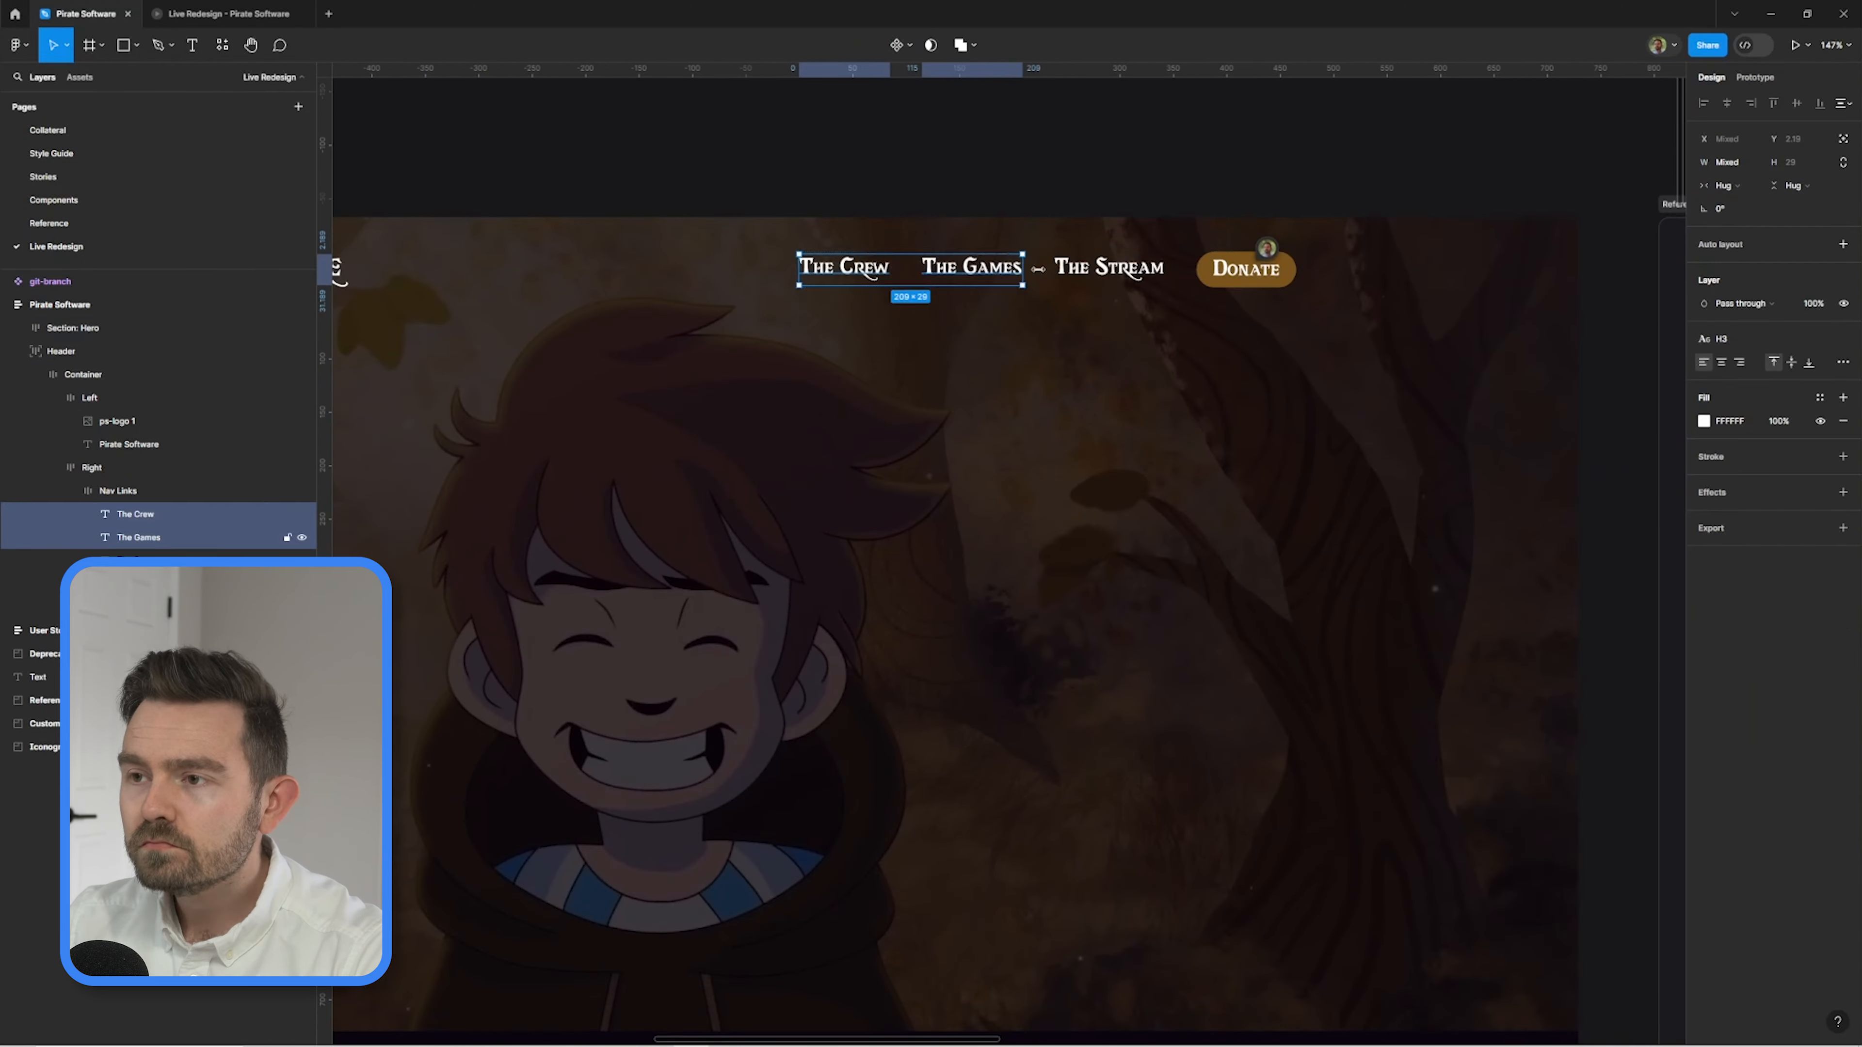
pyautogui.keyDown('shift'); pyautogui.click(1107, 268); pyautogui.keyUp('shift')
pyautogui.doubleClick(1246, 270)
pyautogui.scroll(5, 1276, 242)
pyautogui.click(1319, 382)
pyautogui.doubleClick(1165, 381)
pyautogui.click(1727, 103)
pyautogui.scroll(-5, 1234, 299)
pyautogui.click(1234, 250)
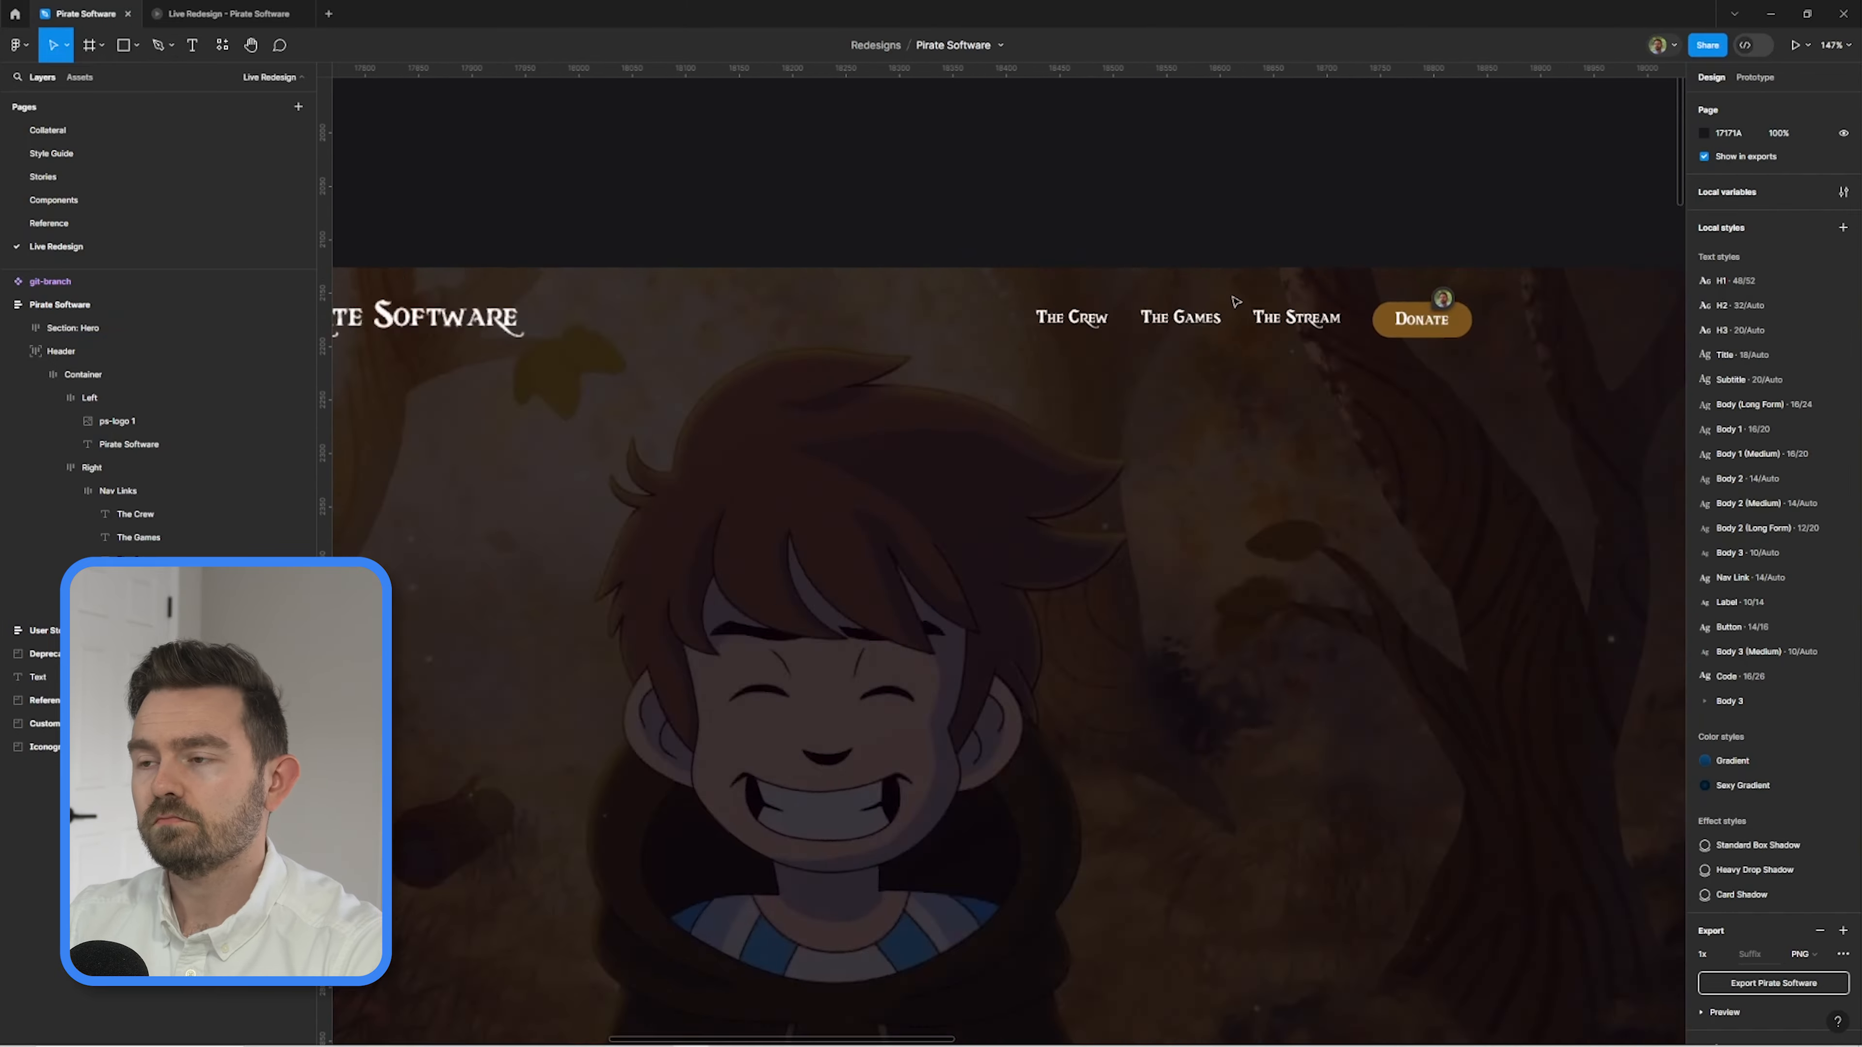
# Apply the Body 1 (Medium) text style to the three header links and the Donate label.
pyautogui.click(1056, 330)
pyautogui.keyDown('shift'); pyautogui.click(1172, 330); pyautogui.keyUp('shift')
pyautogui.keyDown('shift'); pyautogui.click(1299, 330); pyautogui.keyUp('shift')
pyautogui.click(1843, 341)
pyautogui.click(1759, 572)
pyautogui.click(1119, 336)
pyautogui.click(1843, 303)
pyautogui.click(1758, 514)
pyautogui.scroll(3, 1121, 293)
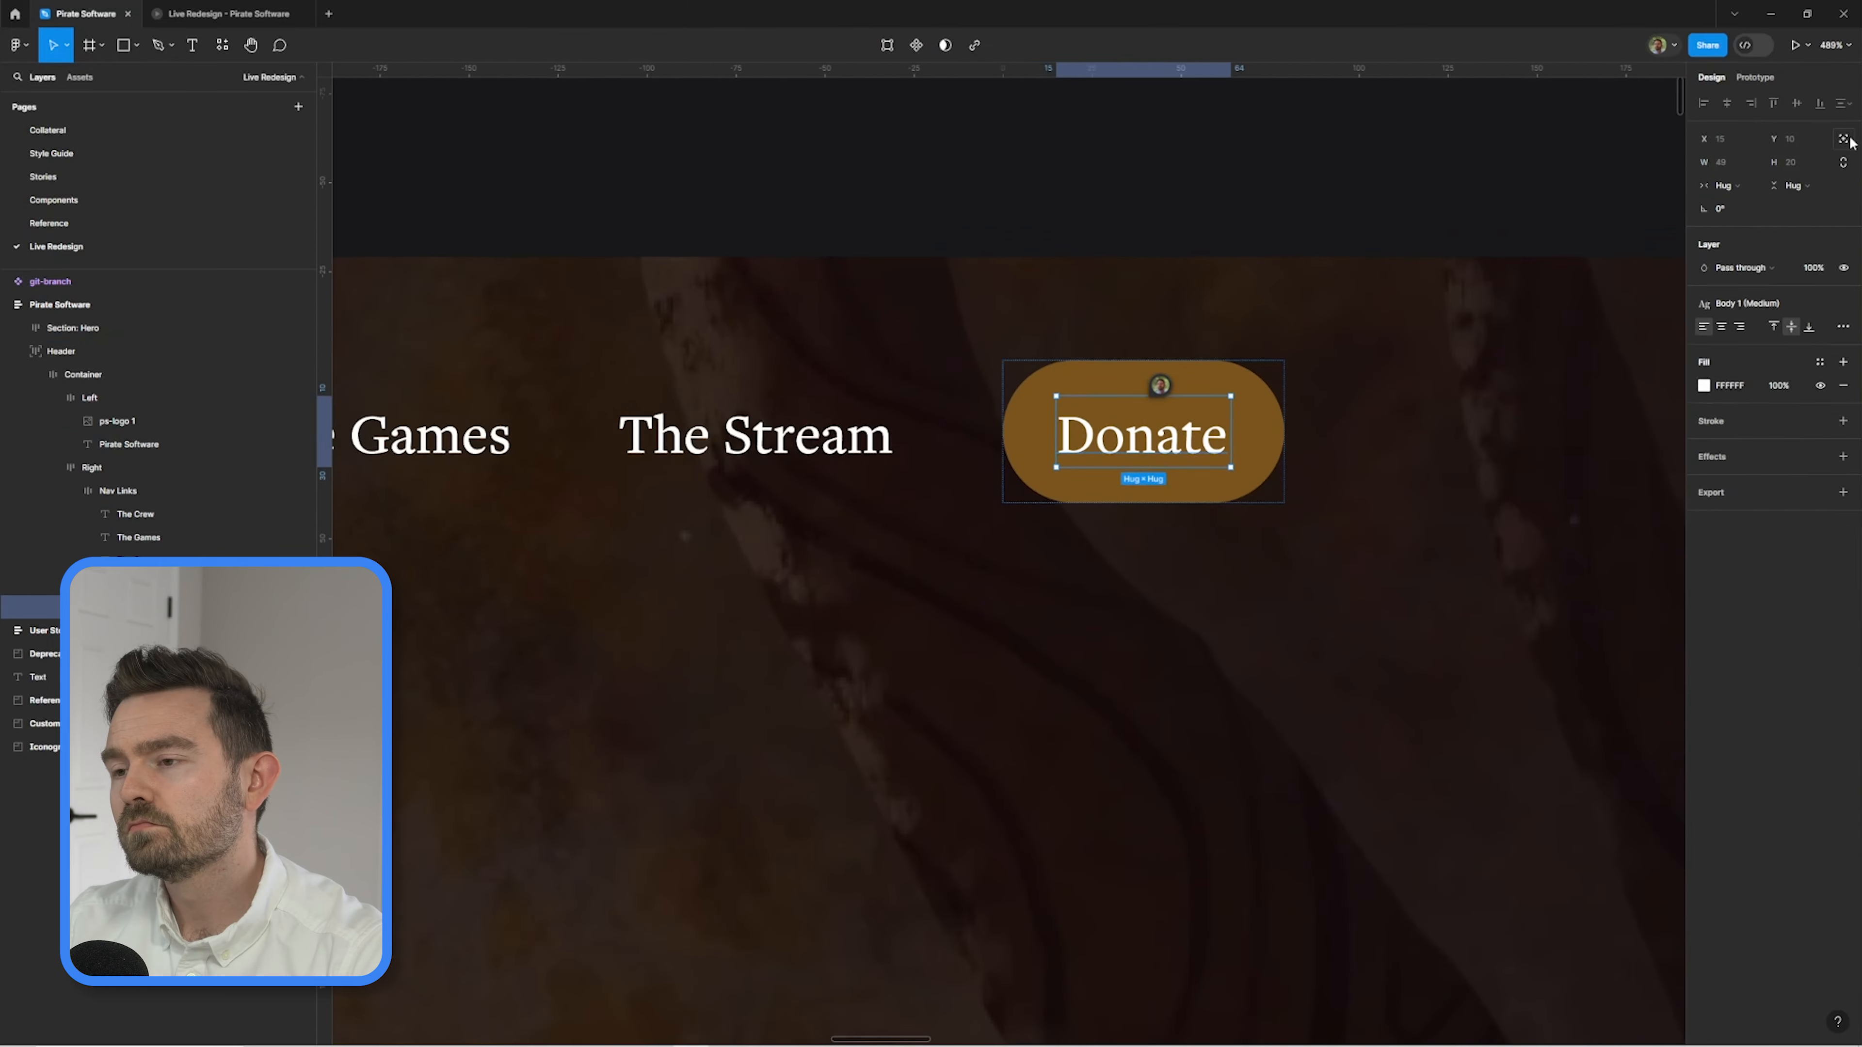
pyautogui.click(1246, 206)
# Add a text layer to the hero section and wrap it in an auto layout frame named Container.
pyautogui.scroll(-6, 1305, 337)
pyautogui.scroll(1, 1426, 241)
pyautogui.scroll(-3, 1000, 586)
pyautogui.press('t')
pyautogui.click(887, 564)
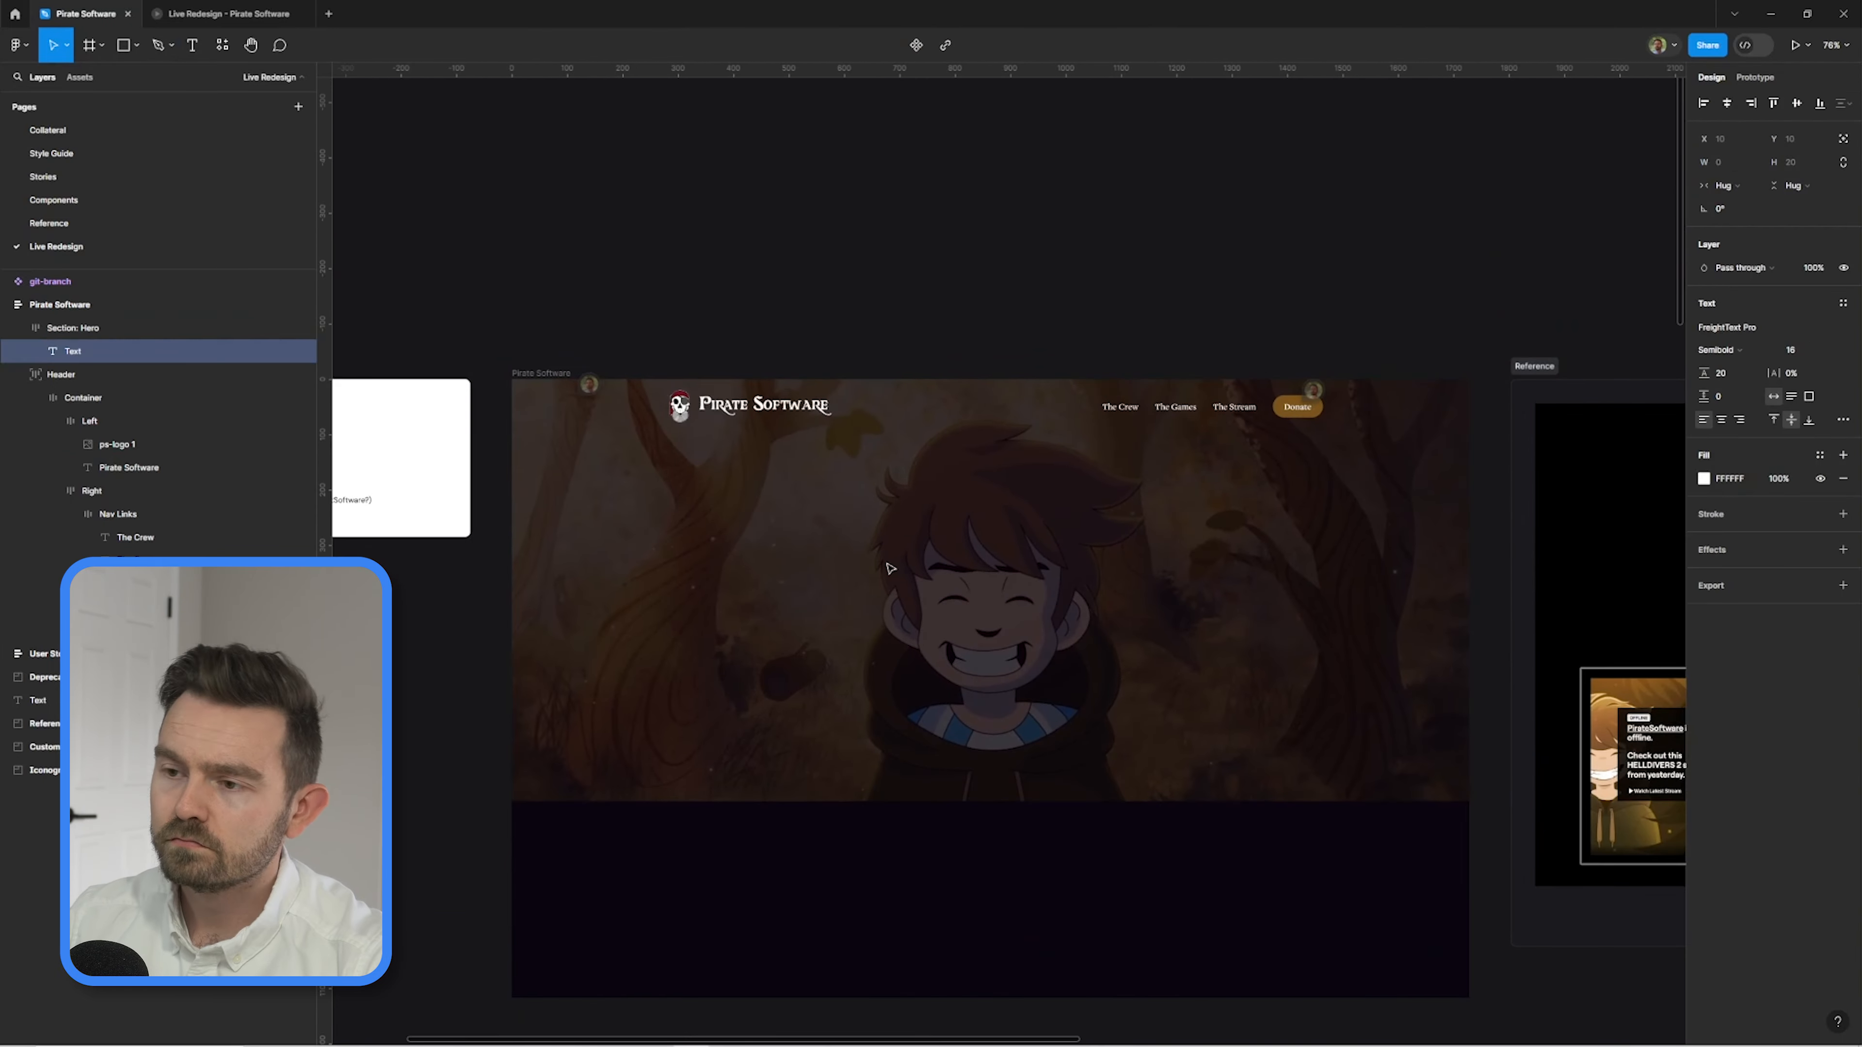
pyautogui.hotkey('shift', 'a')
pyautogui.hotkey('ctrl', 'r')
pyautogui.write('Container')
# Set the hero section's top padding to 150 and center its contents.
pyautogui.click(72, 328)
pyautogui.click(1843, 367)
pyautogui.click(1791, 367)
pyautogui.write('100')
pyautogui.press('Return')
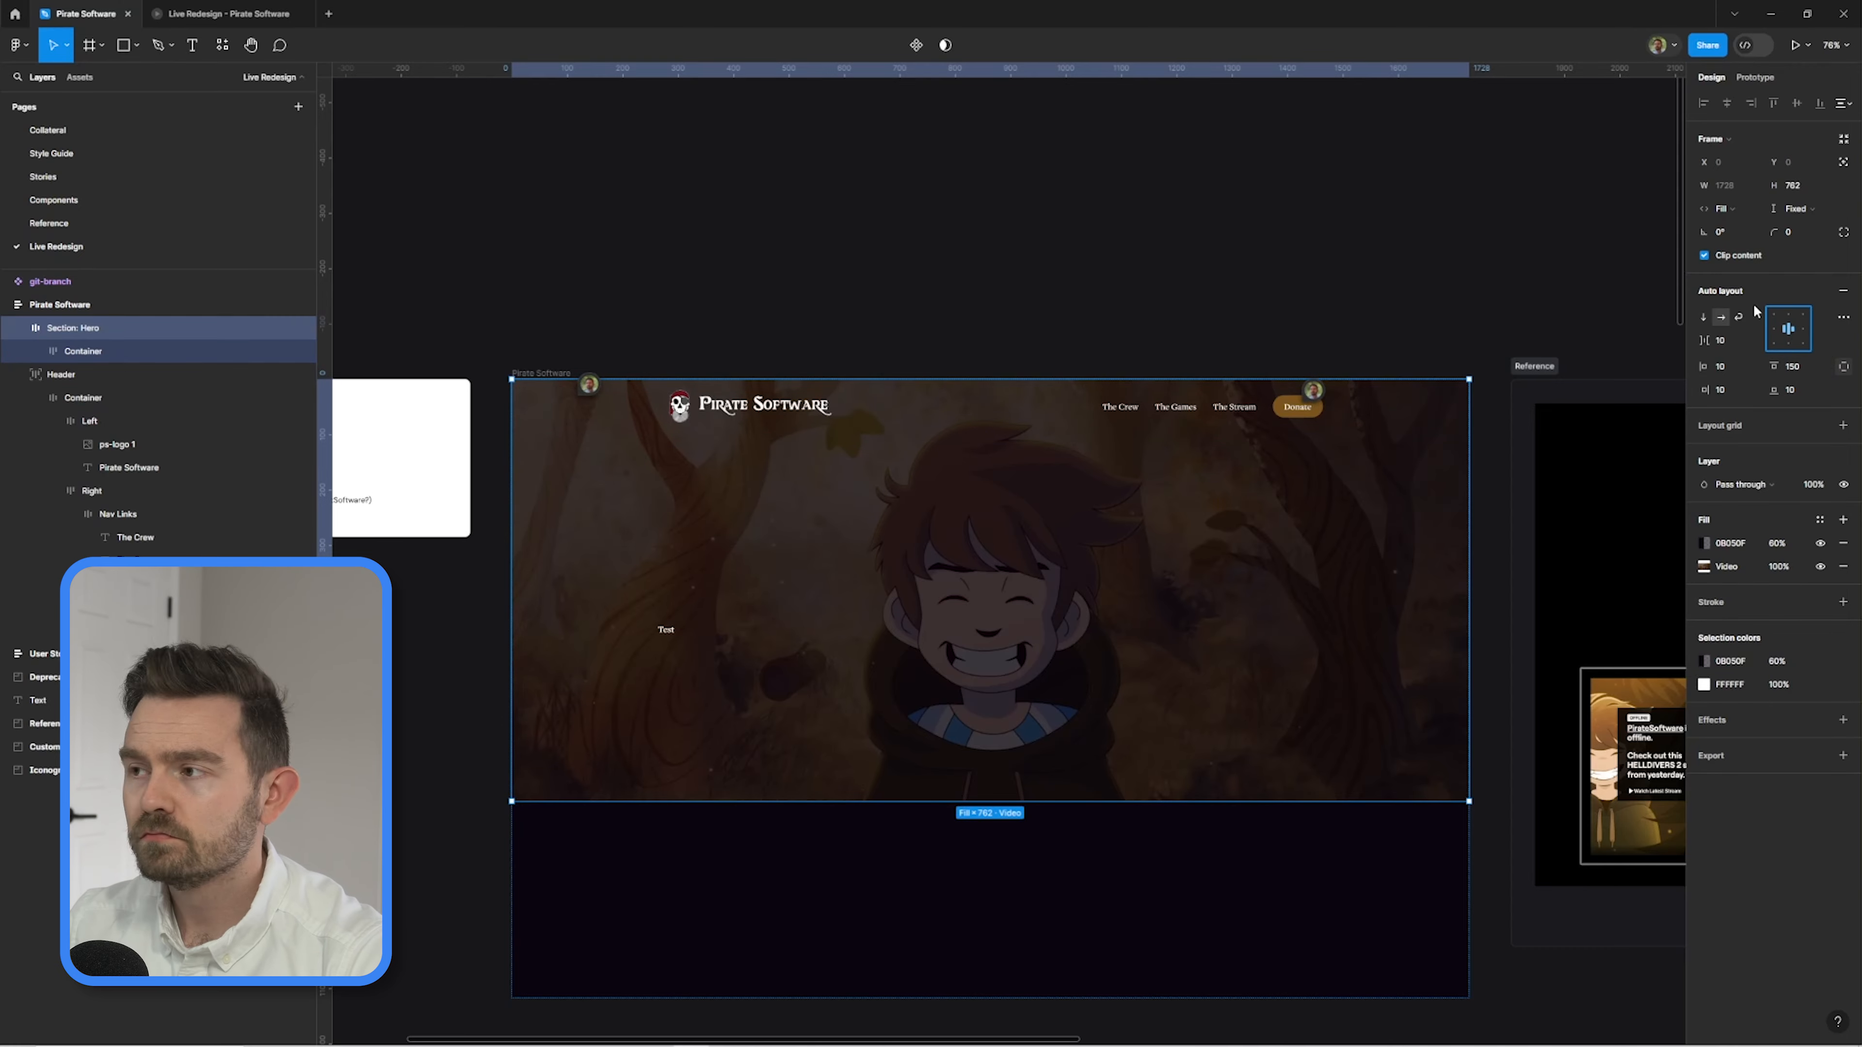
pyautogui.press('Return')
pyautogui.click(1788, 328)
# Style the hero text as H1 and make it read "Designing the mightiest games on the seven seas", with a line break after "games".
pyautogui.press('Return')
pyautogui.click(1759, 329)
pyautogui.click(1569, 411)
pyautogui.press('Return')
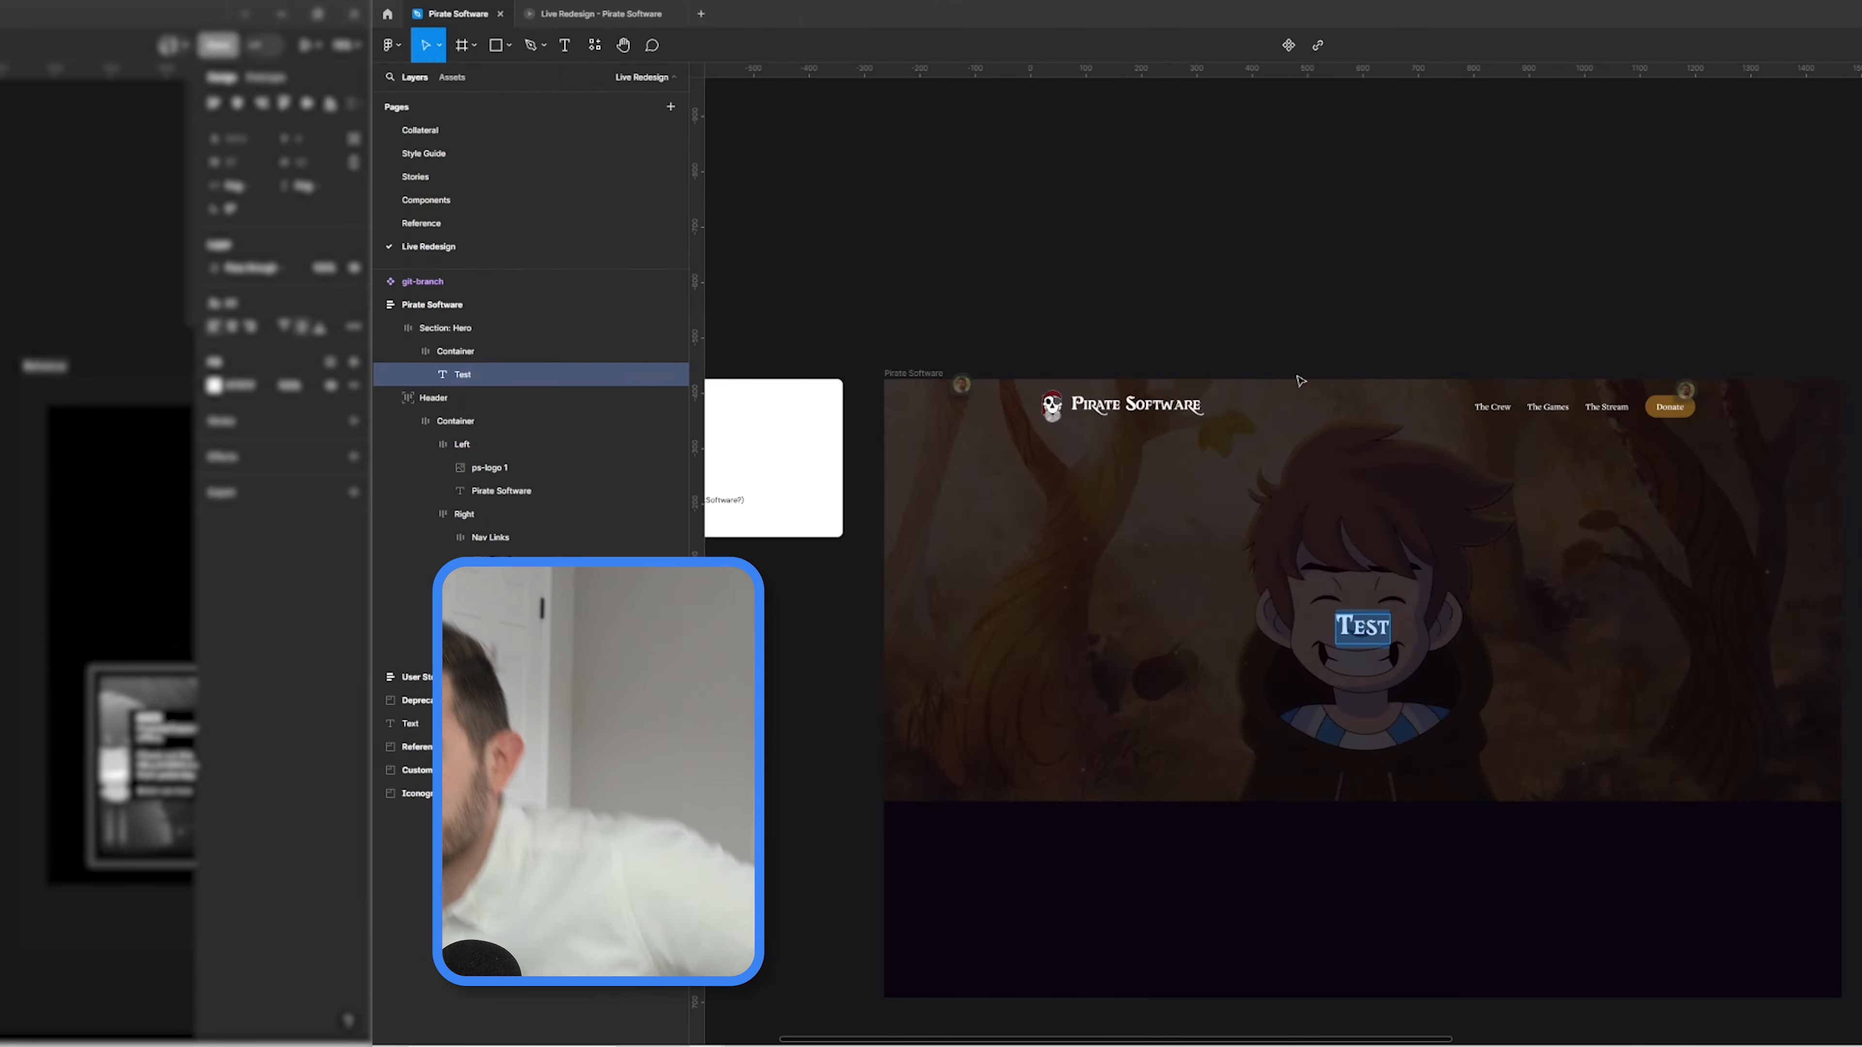
pyautogui.write('Designing the mightiest games on the seven seas')
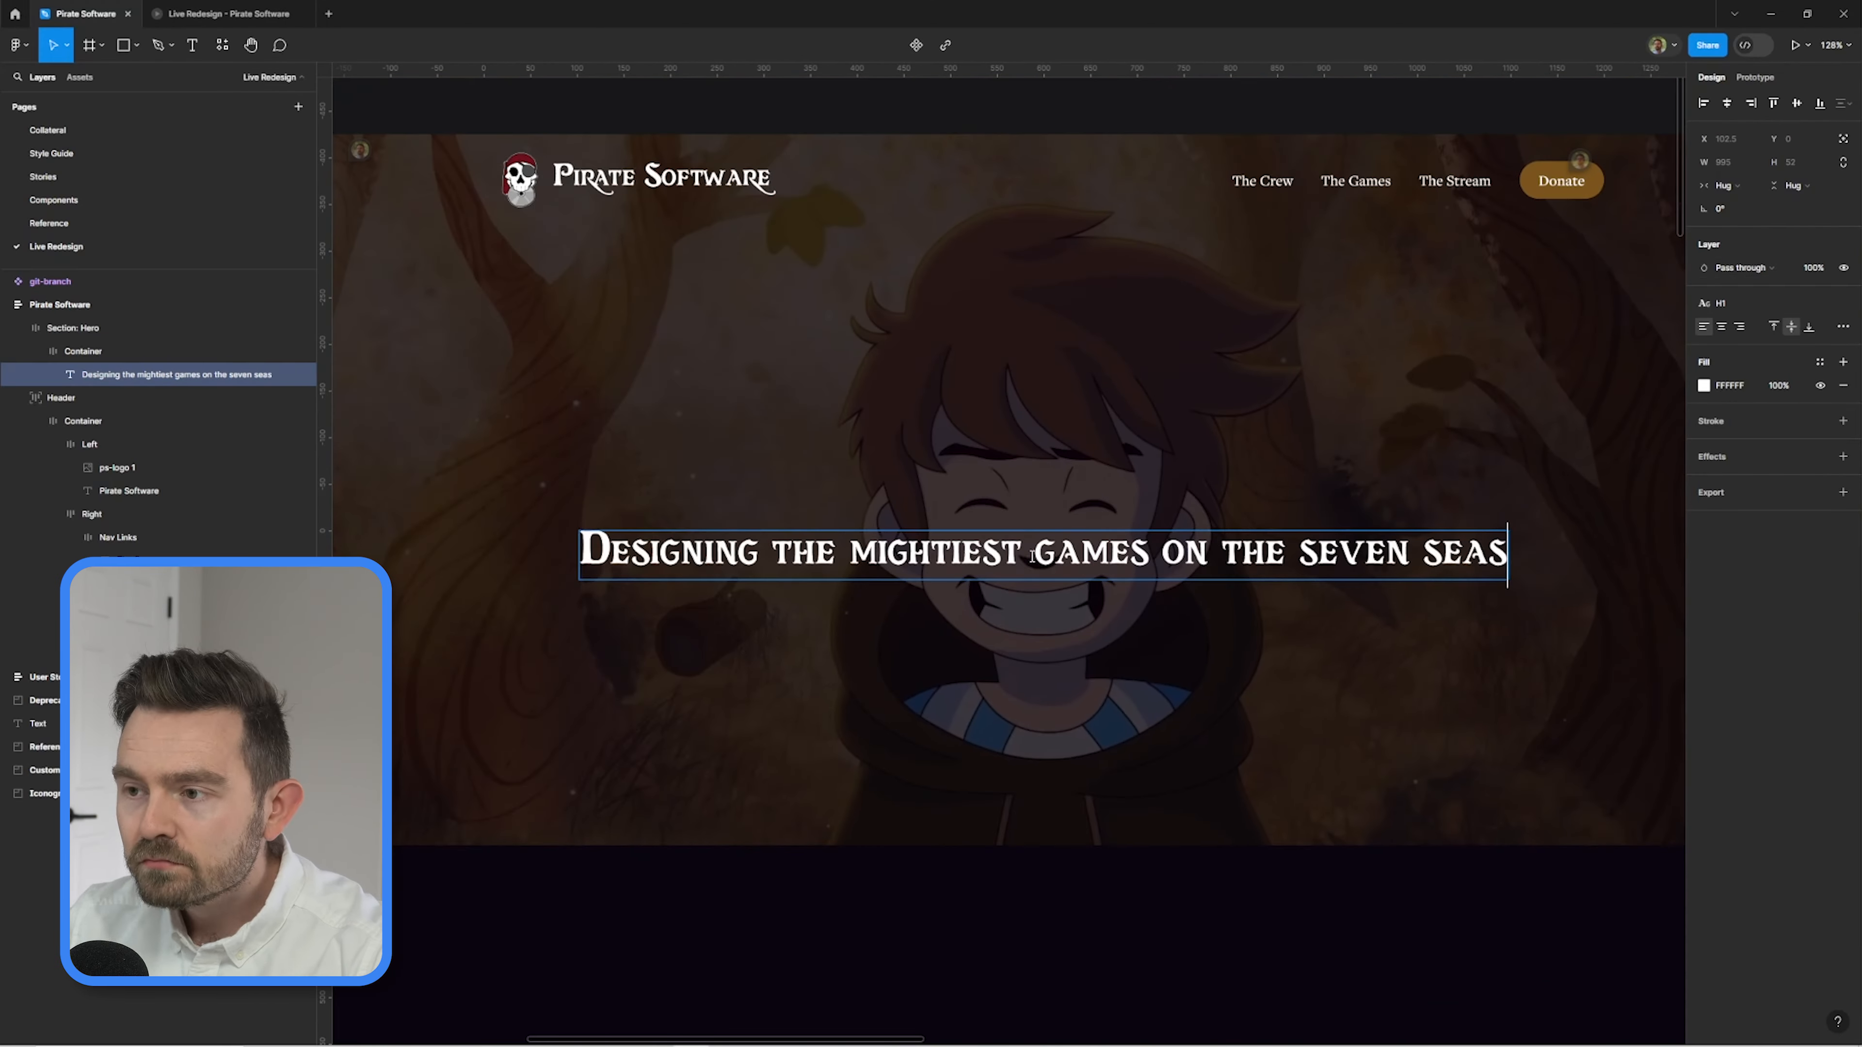
pyautogui.click(1158, 555)
pyautogui.press('Return')
# Scale down the skull logo and the Pirate Software title in the header.
pyautogui.scroll(-3, 868, 507)
pyautogui.scroll(3, 1016, 514)
pyautogui.keyDown('ctrl'); pyautogui.click(579, 165); pyautogui.keyUp('ctrl')
pyautogui.keyDown('ctrl'); pyautogui.click(440, 166); pyautogui.keyUp('ctrl')
pyautogui.scroll(4, 557, 176)
pyautogui.click(908, 248)
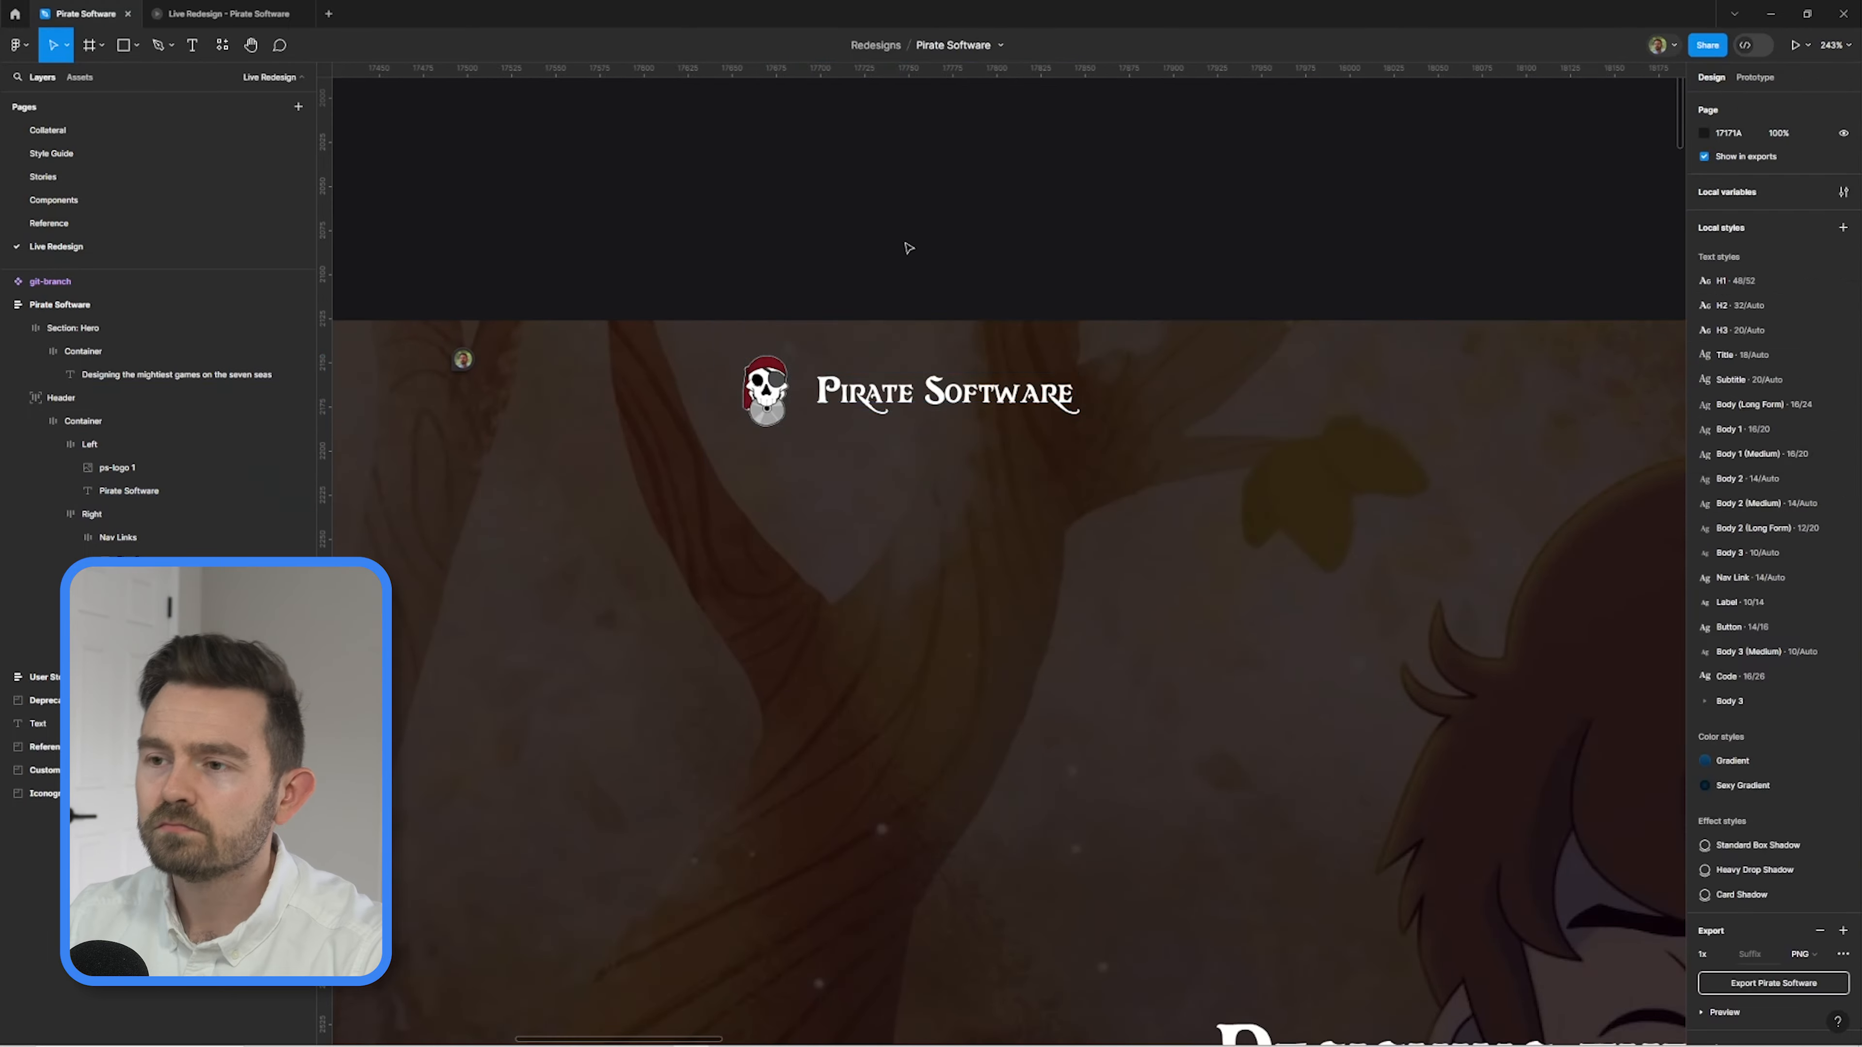
# Set the hero headline's font size to 64 and its line height to 72.
pyautogui.scroll(-4, 908, 248)
pyautogui.doubleClick(986, 600)
pyautogui.click(1793, 351)
pyautogui.write('64')
pyautogui.press('Return')
pyautogui.click(1723, 374)
pyautogui.write('72')
pyautogui.press('Return')
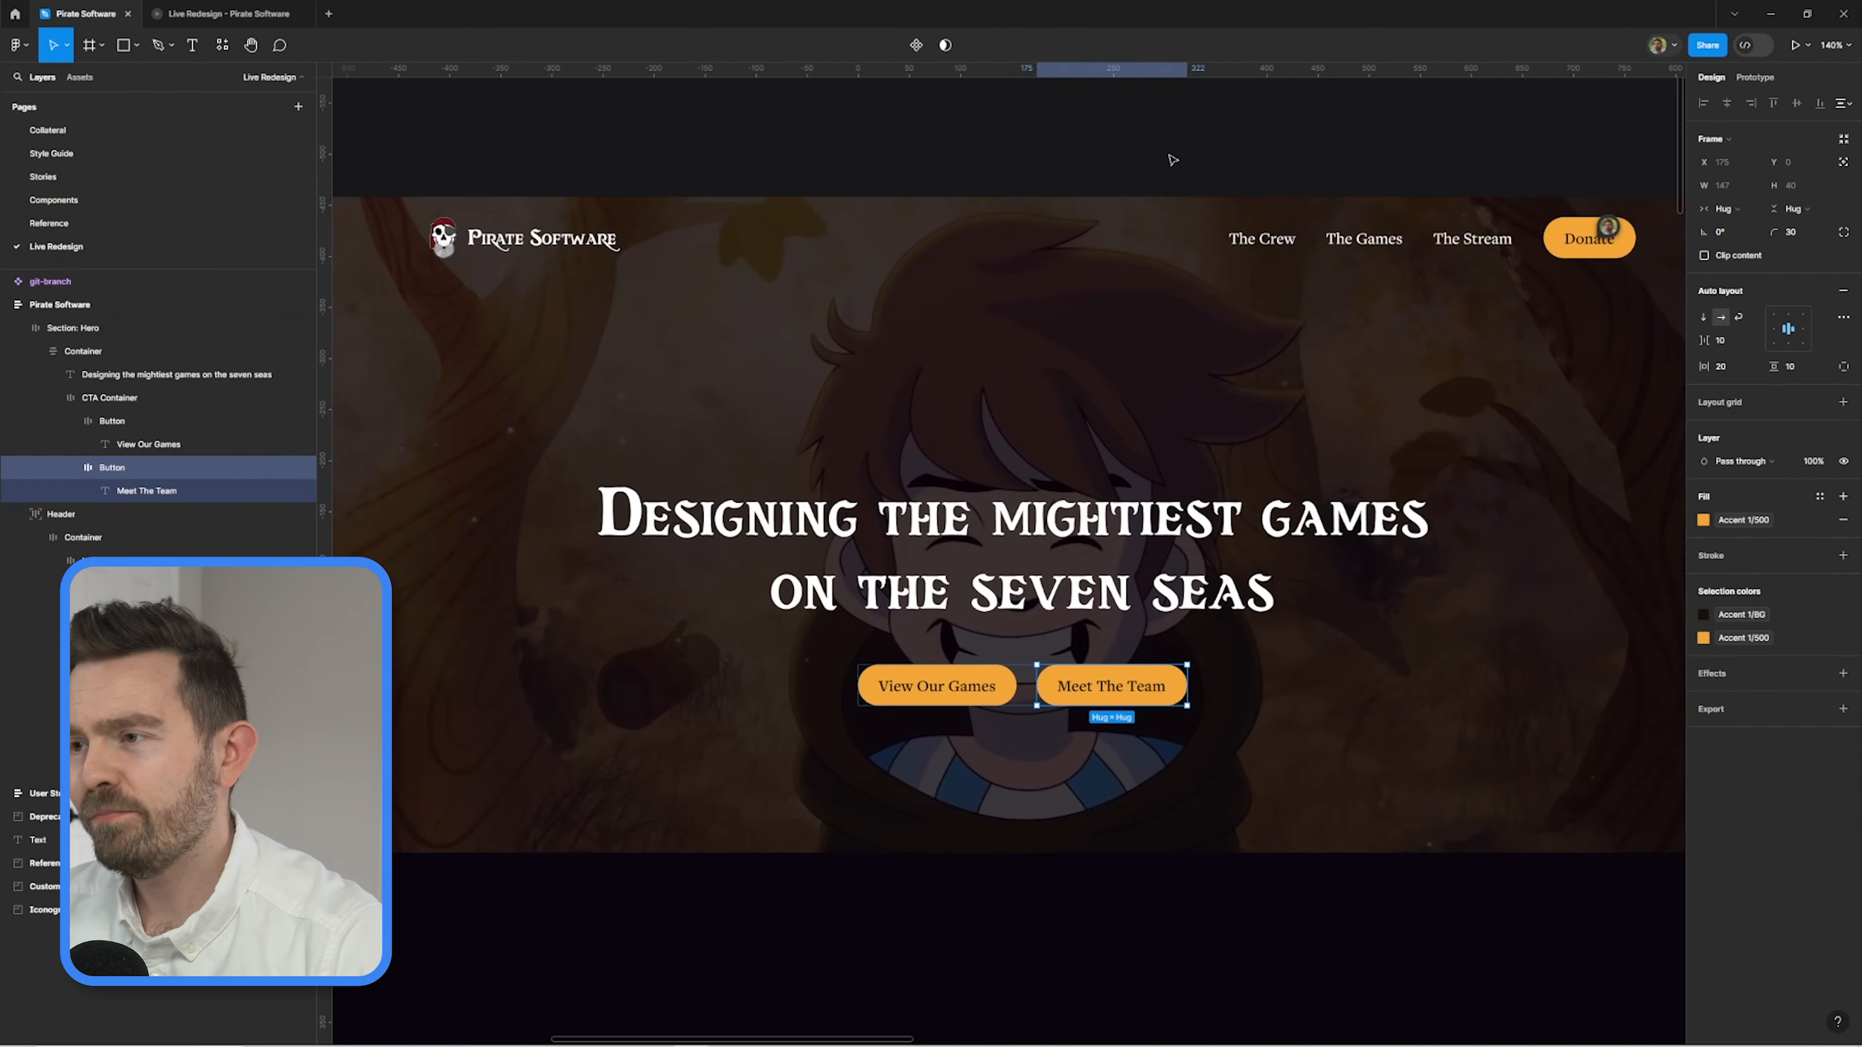
pyautogui.click(1172, 160)
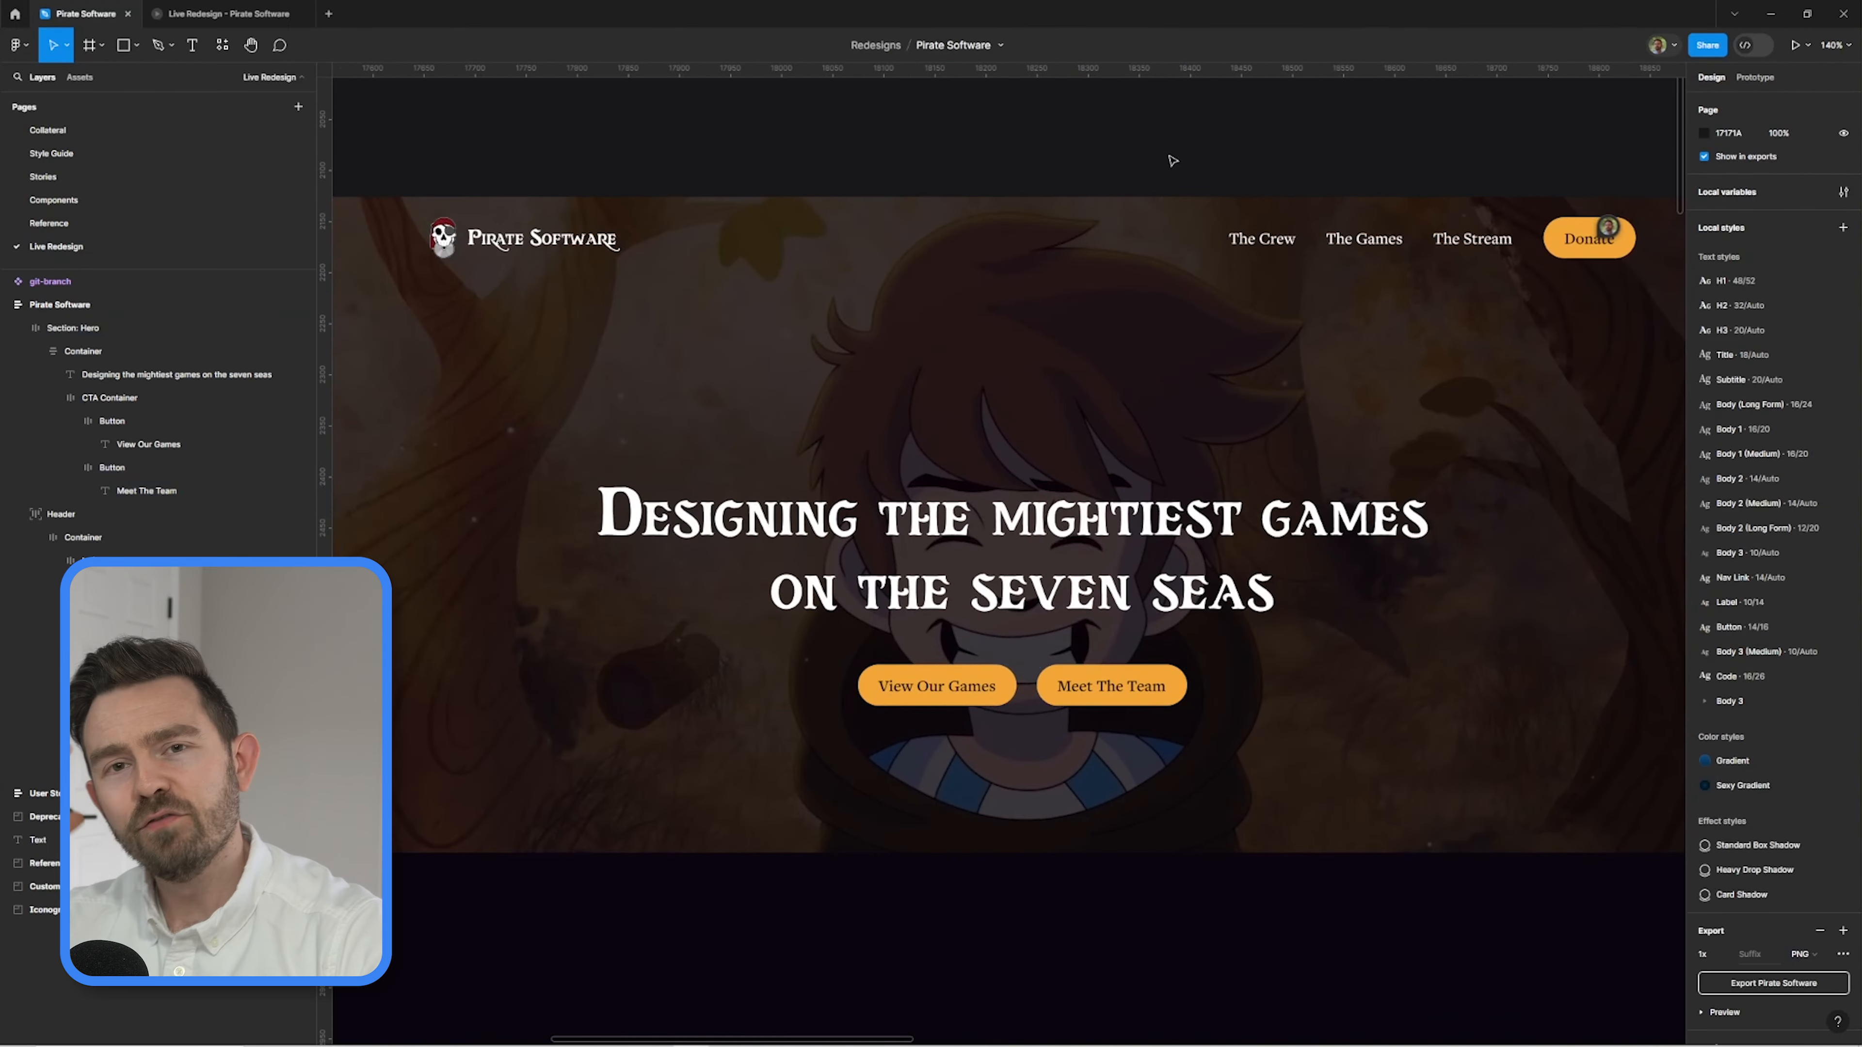
# Change the first word of the hero headline to "Developing".
pyautogui.scroll(-1, 1171, 160)
pyautogui.hscroll(1, 1246, 157)
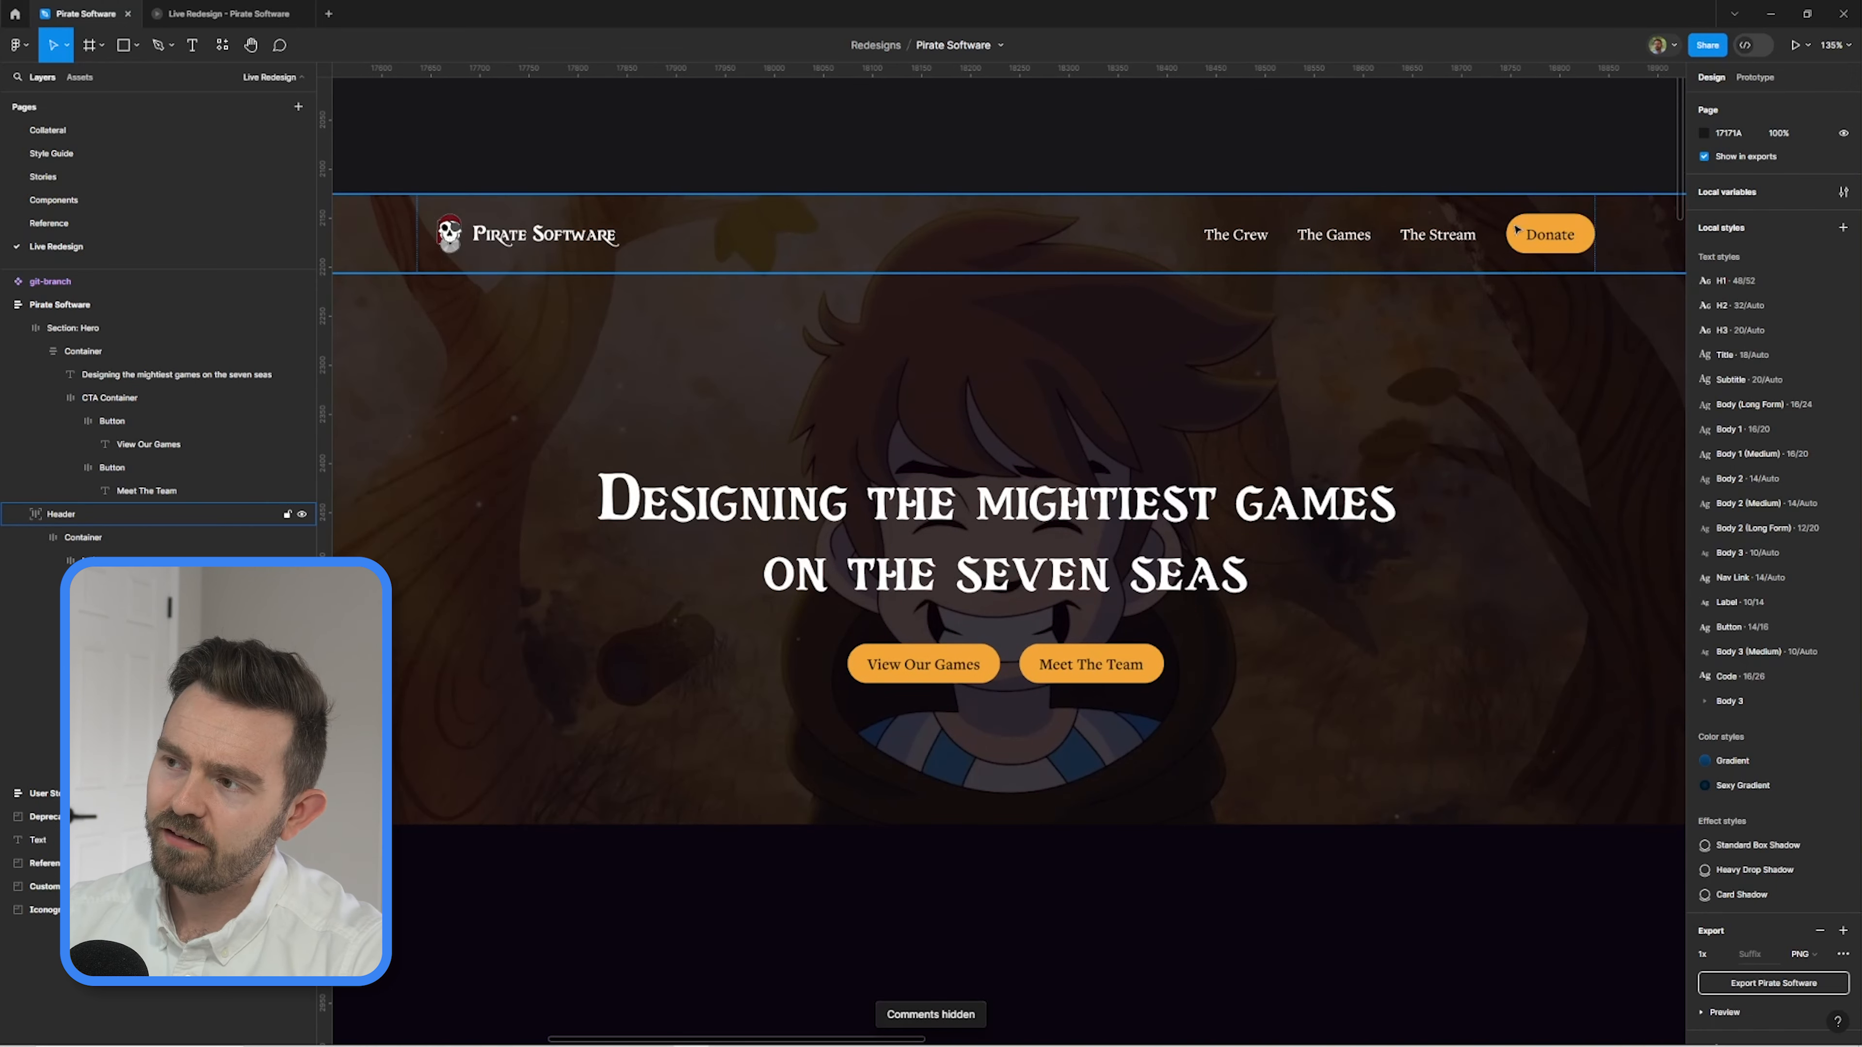
pyautogui.click(911, 515)
pyautogui.hotkey('shift', '2')
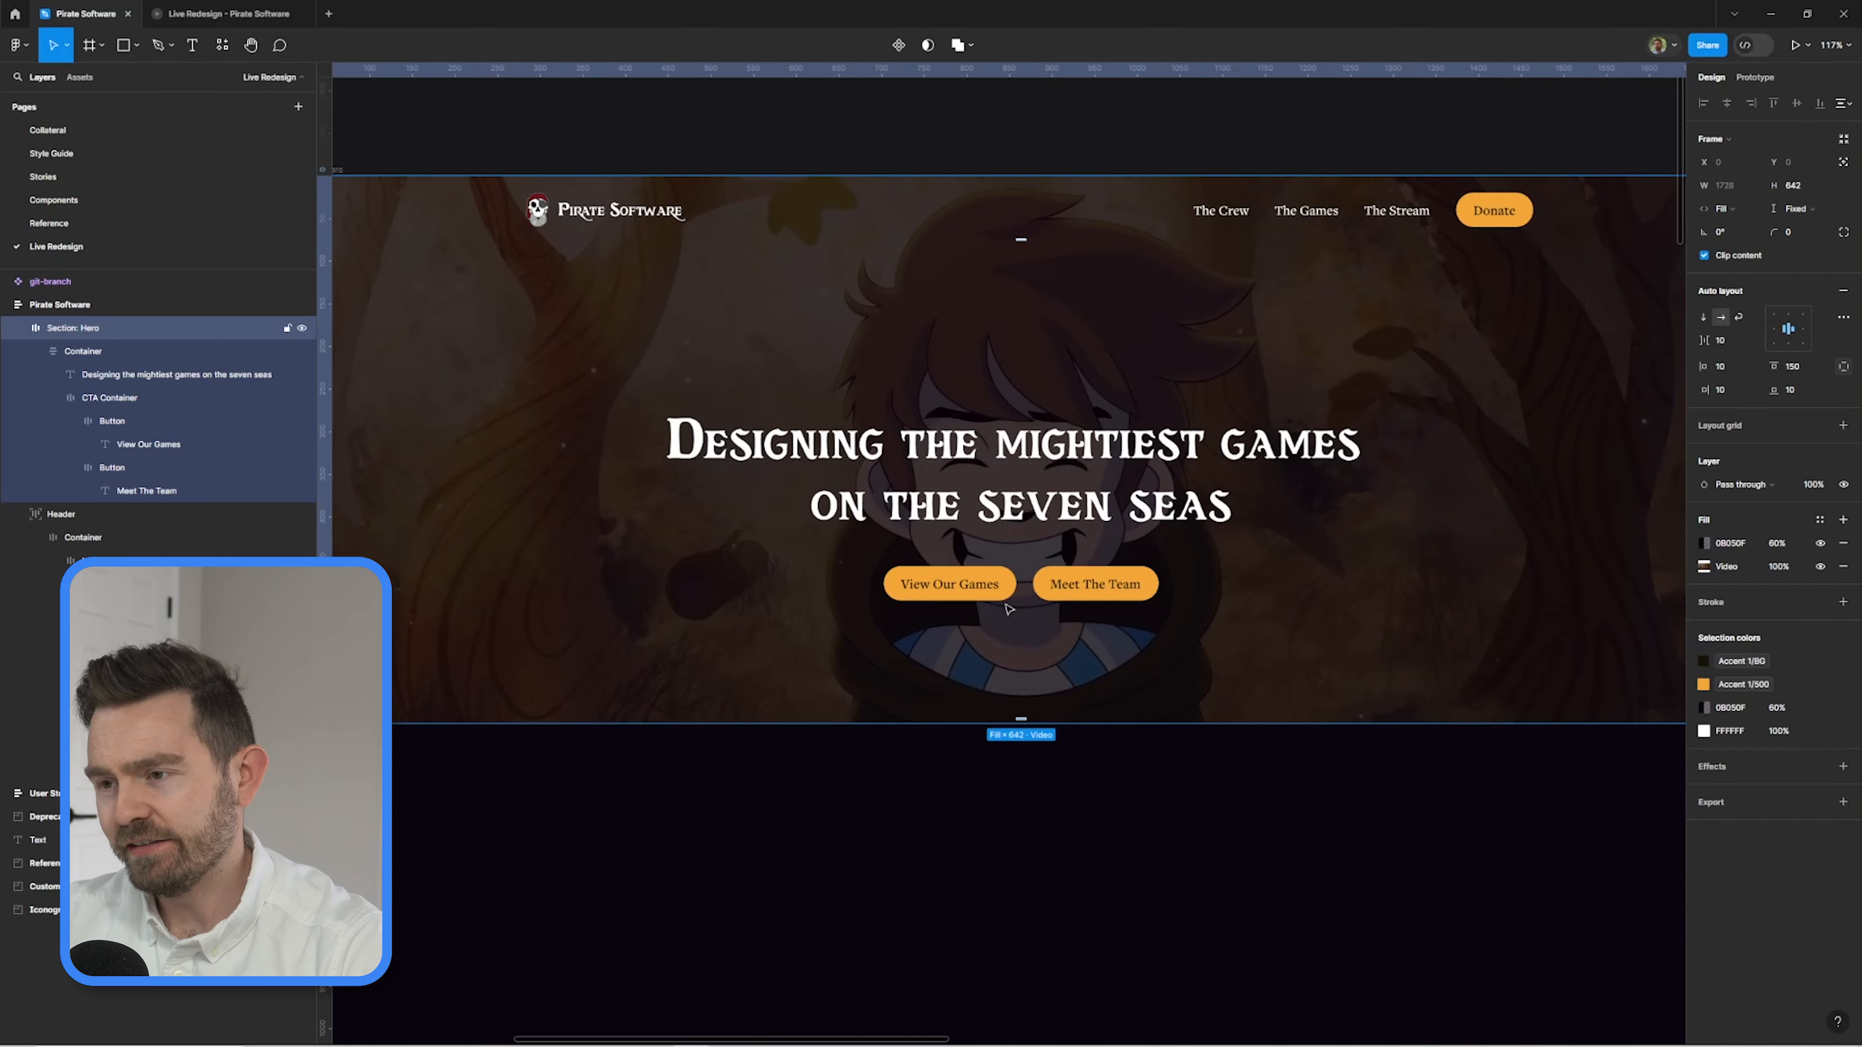
pyautogui.doubleClick(777, 443)
pyautogui.write('Developing')
pyautogui.press('Escape')
# Rewrap the hero headline onto three lines, breaking after "the" and "games".
pyautogui.doubleClick(1143, 415)
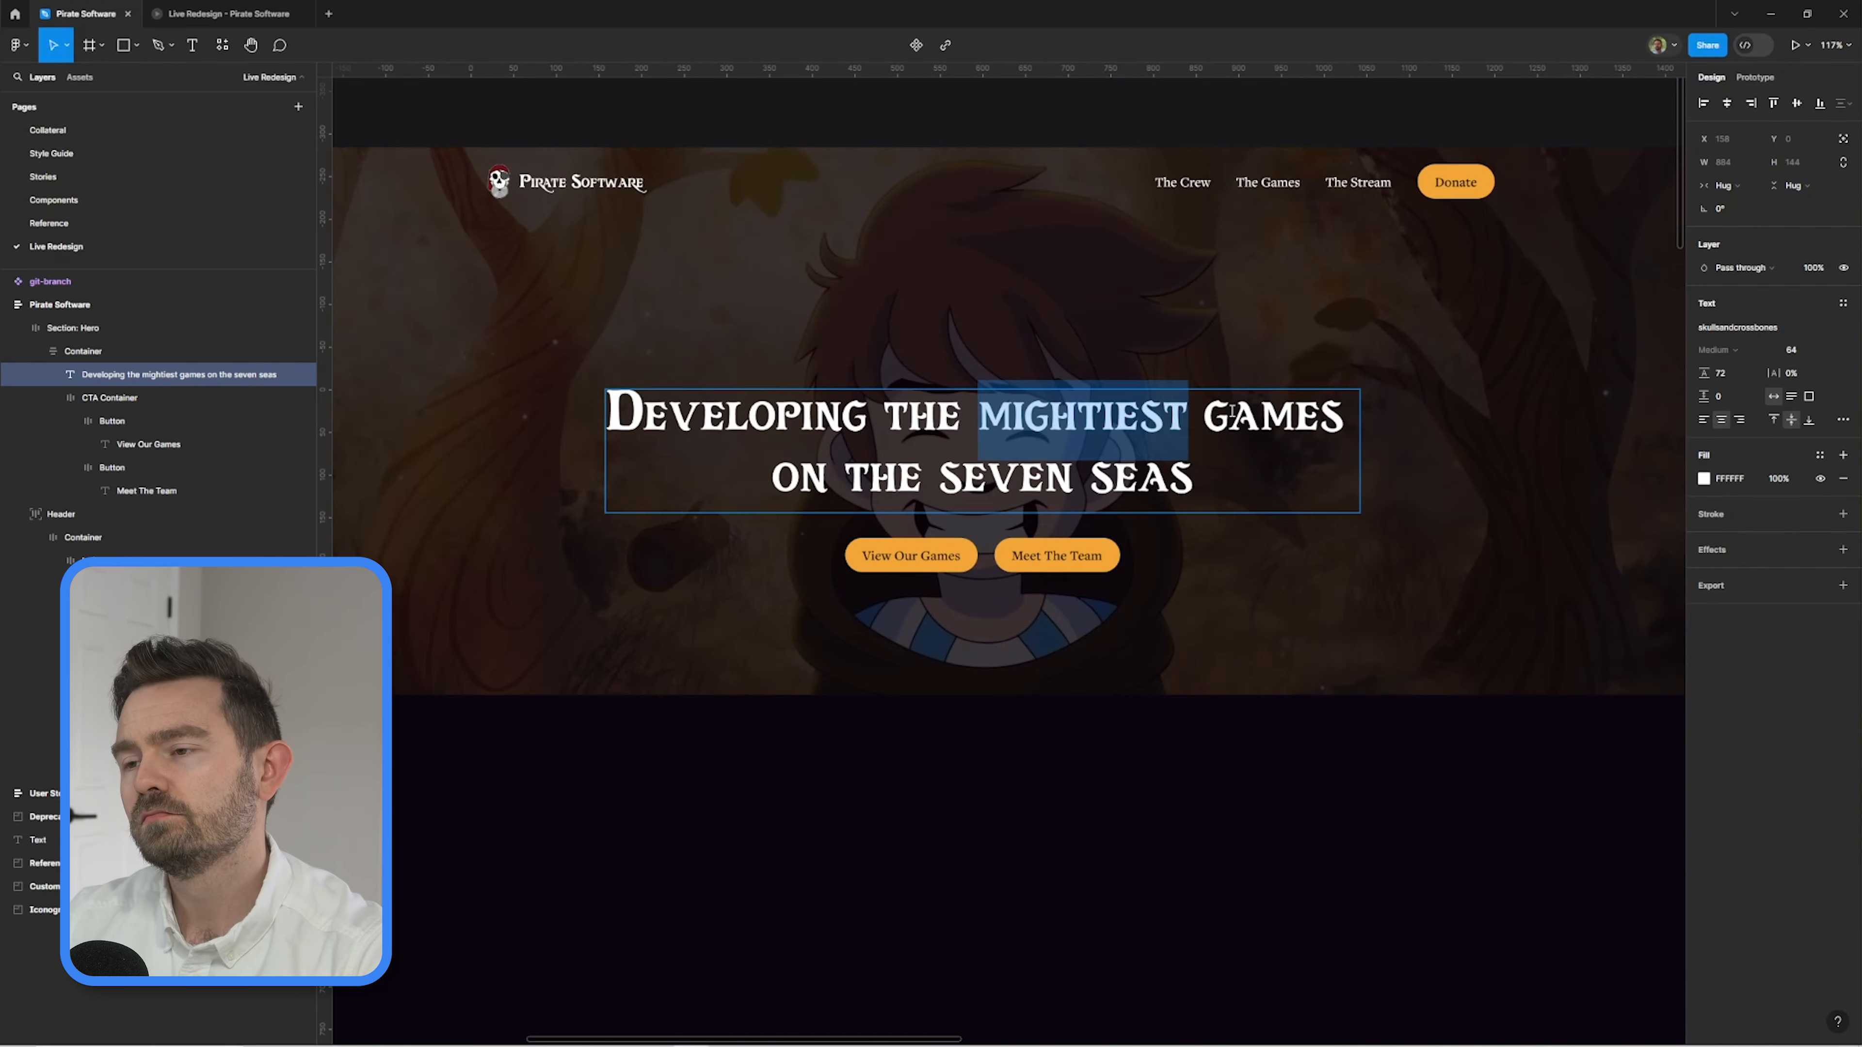
pyautogui.press('Escape')
pyautogui.scroll(-2, 1198, 424)
pyautogui.moveTo(1339, 449); pyautogui.dragTo(1165, 422)
pyautogui.scroll(3, 1172, 400)
pyautogui.doubleClick(969, 466)
pyautogui.scroll(3, 1019, 617)
pyautogui.doubleClick(1027, 620)
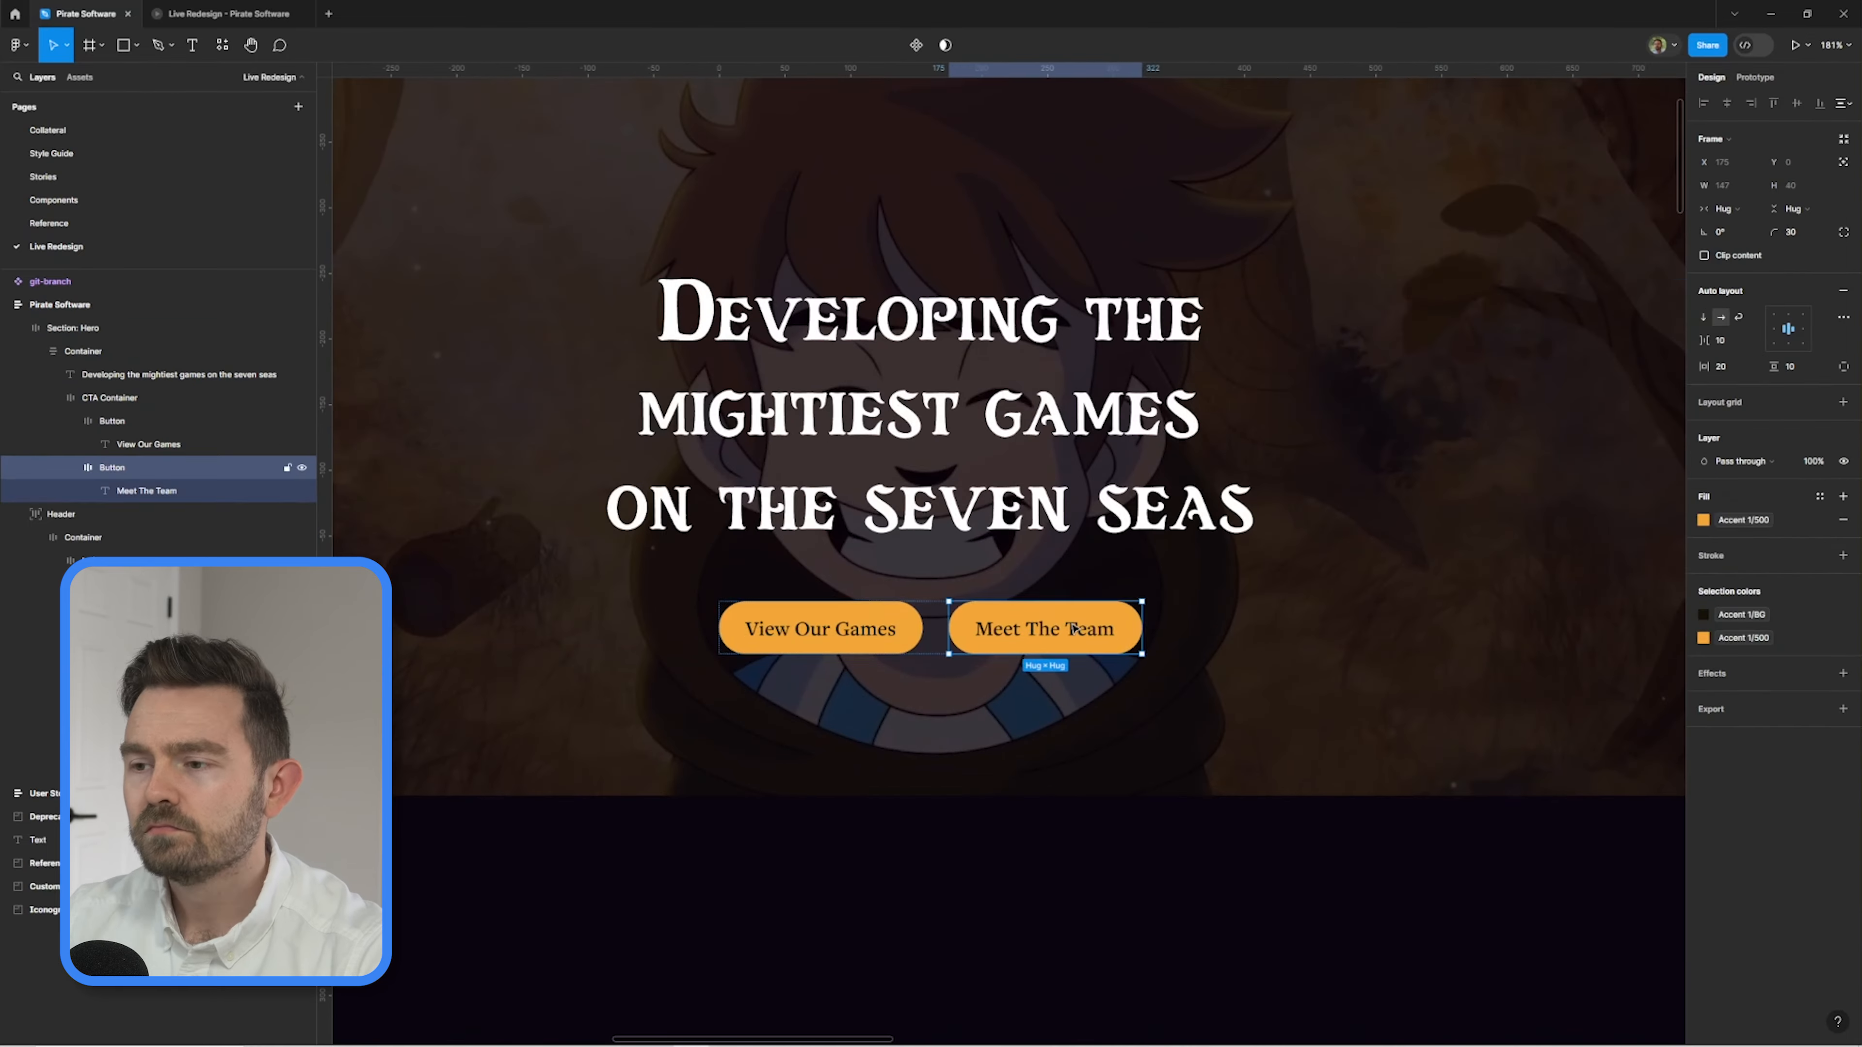
# Turn the Donate button into a plain header link by removing its fill and setting its horizontal padding to 0.
pyautogui.scroll(-3, 1034, 623)
pyautogui.doubleClick(1490, 215)
pyautogui.click(1843, 519)
pyautogui.scroll(5, 1488, 169)
pyautogui.click(1324, 269)
pyautogui.click(1488, 256)
pyautogui.click(1725, 345)
pyautogui.write('0')
pyautogui.press('Return')
pyautogui.scroll(-5, 1349, 520)
pyautogui.keyDown('ctrl'); pyautogui.click(1207, 332); pyautogui.keyUp('ctrl')
pyautogui.keyDown('shift'); pyautogui.click(1289, 332); pyautogui.keyUp('shift')
pyautogui.keyDown('shift'); pyautogui.click(1375, 332); pyautogui.keyUp('shift')
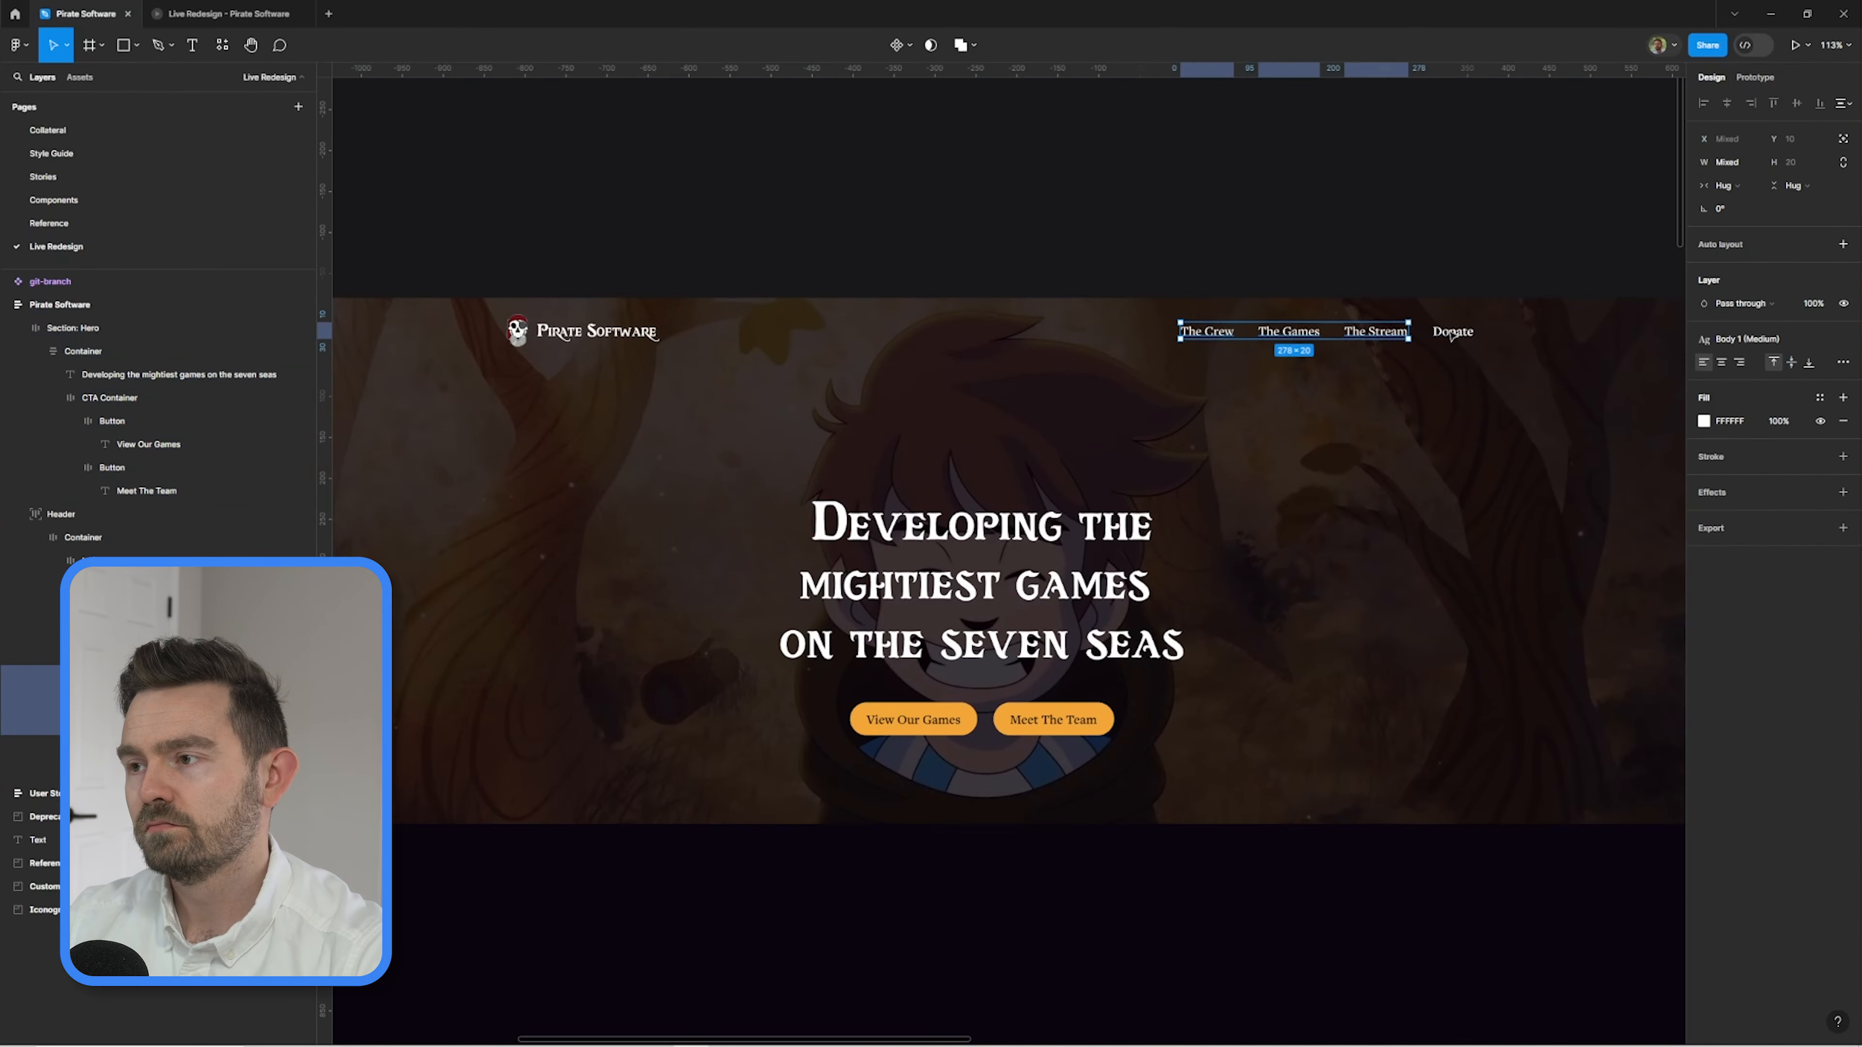
# Check the left-aligned hero layout in the Live Redesign prototype preview and return to the design file.
pyautogui.click(1221, 207)
pyautogui.scroll(-2, 1221, 207)
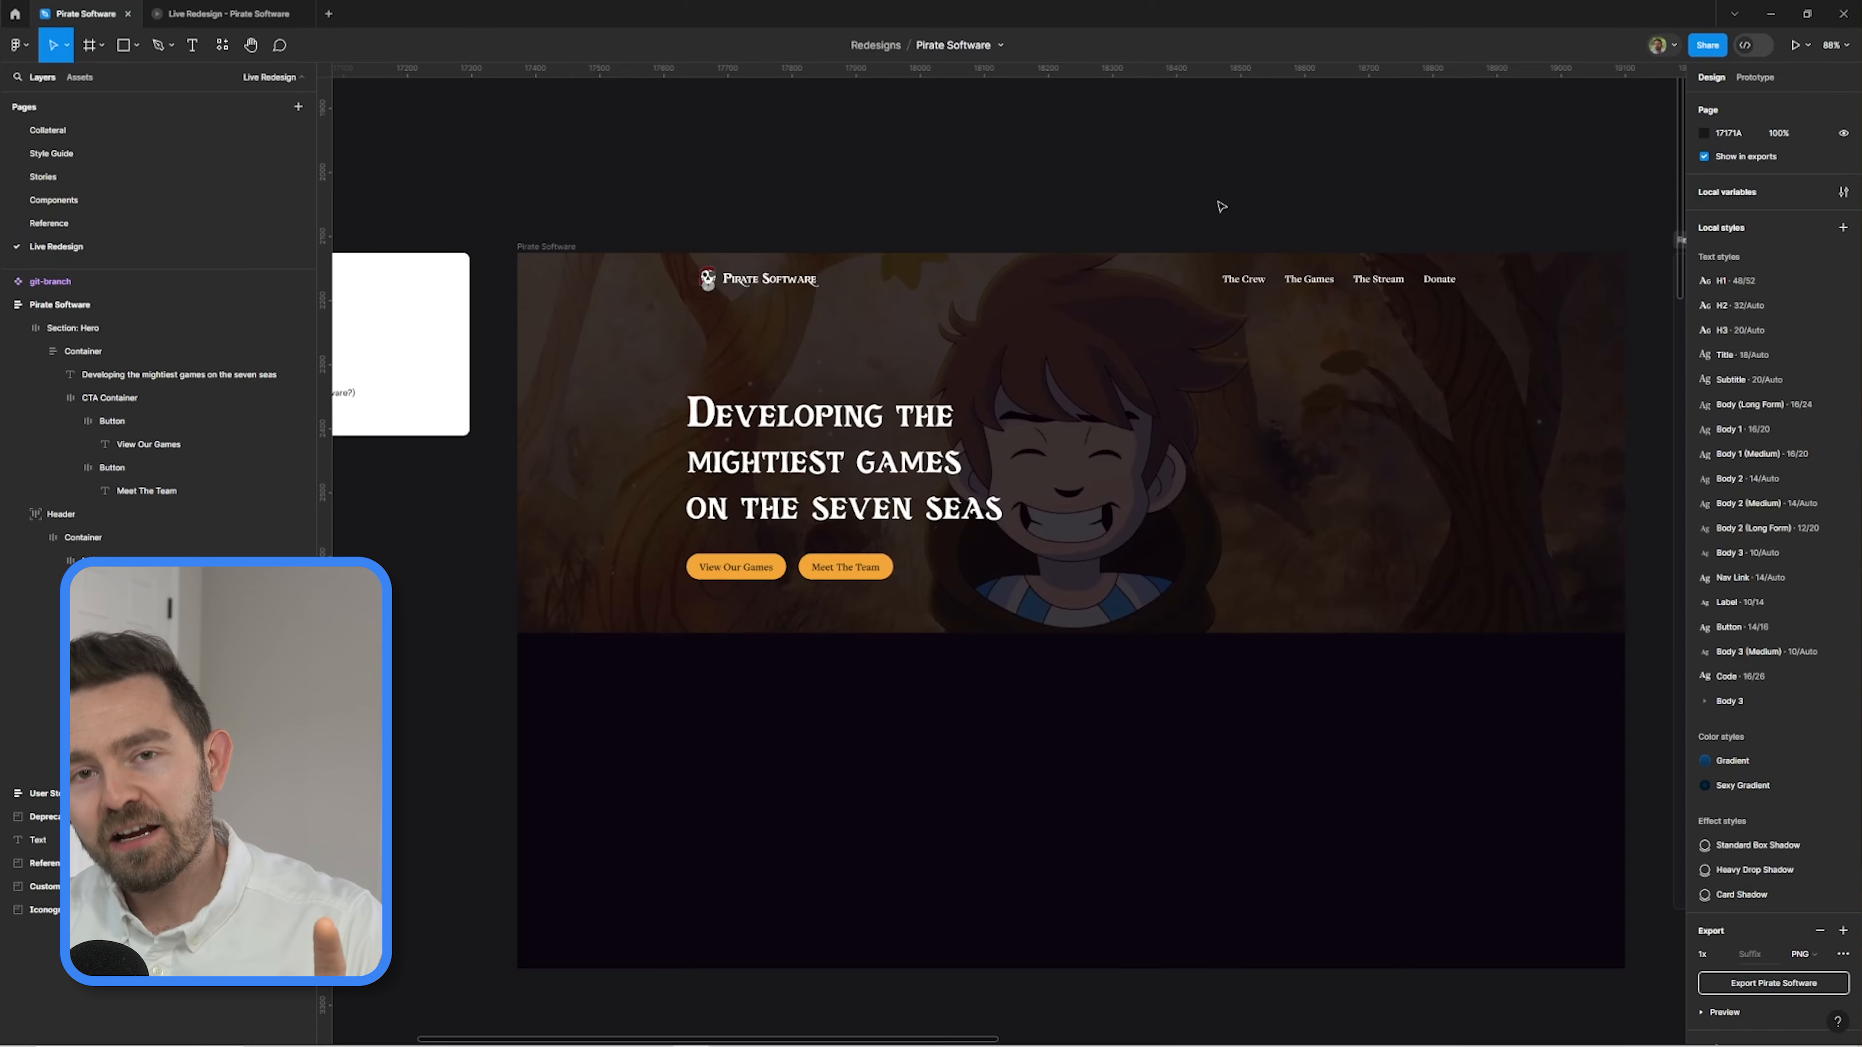
pyautogui.click(253, 13)
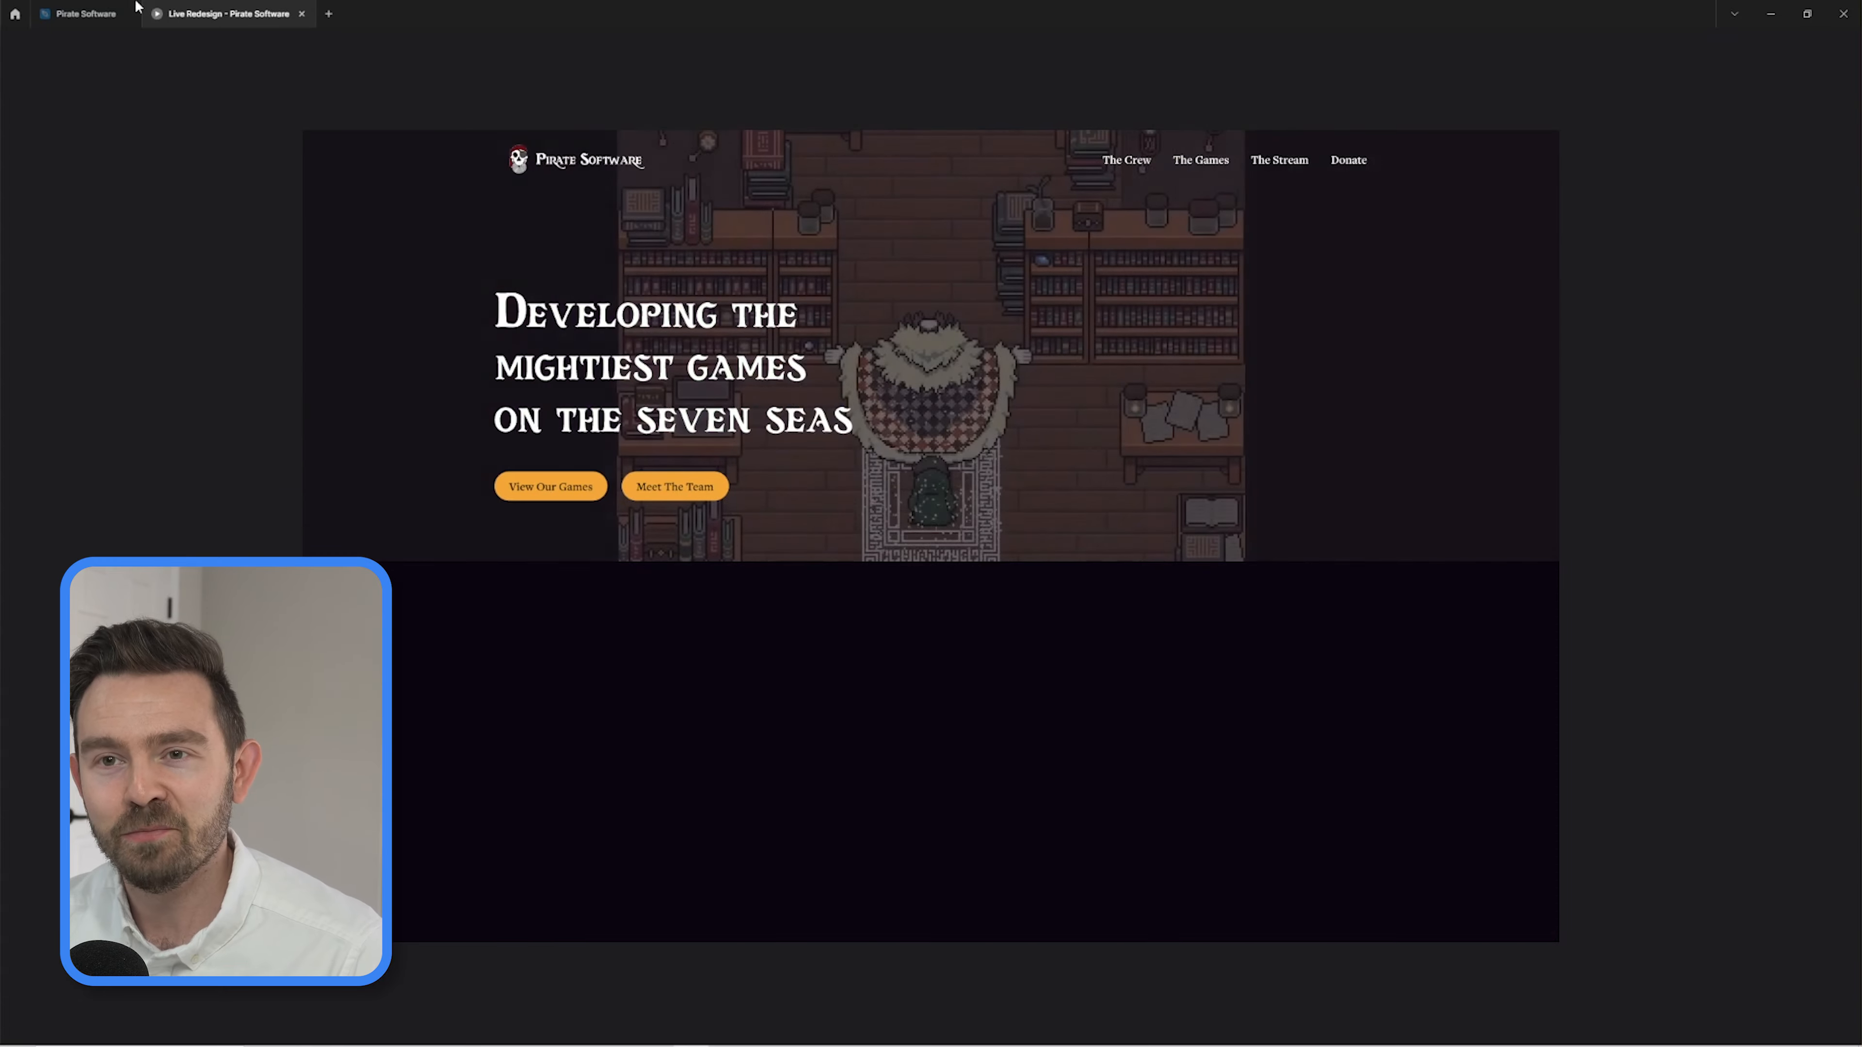
pyautogui.click(110, 13)
pyautogui.scroll(-1, 1247, 366)
pyautogui.doubleClick(1252, 440)
pyautogui.click(1172, 295)
pyautogui.moveTo(1252, 440)
pyautogui.mouseDown()
pyautogui.moveTo(1082, 525)
pyautogui.moveTo(1307, 677)
pyautogui.mouseUp()
pyautogui.click(1209, 763)
pyautogui.click(1356, 455)
pyautogui.click(1843, 544)
# Draw an absolutely positioned circle about 364 wide in the hero section, beside the headline.
pyautogui.scroll(3, 1210, 460)
pyautogui.press('o')
pyautogui.click(1843, 139)
pyautogui.moveTo(1367, 598); pyautogui.dragTo(1130, 528)
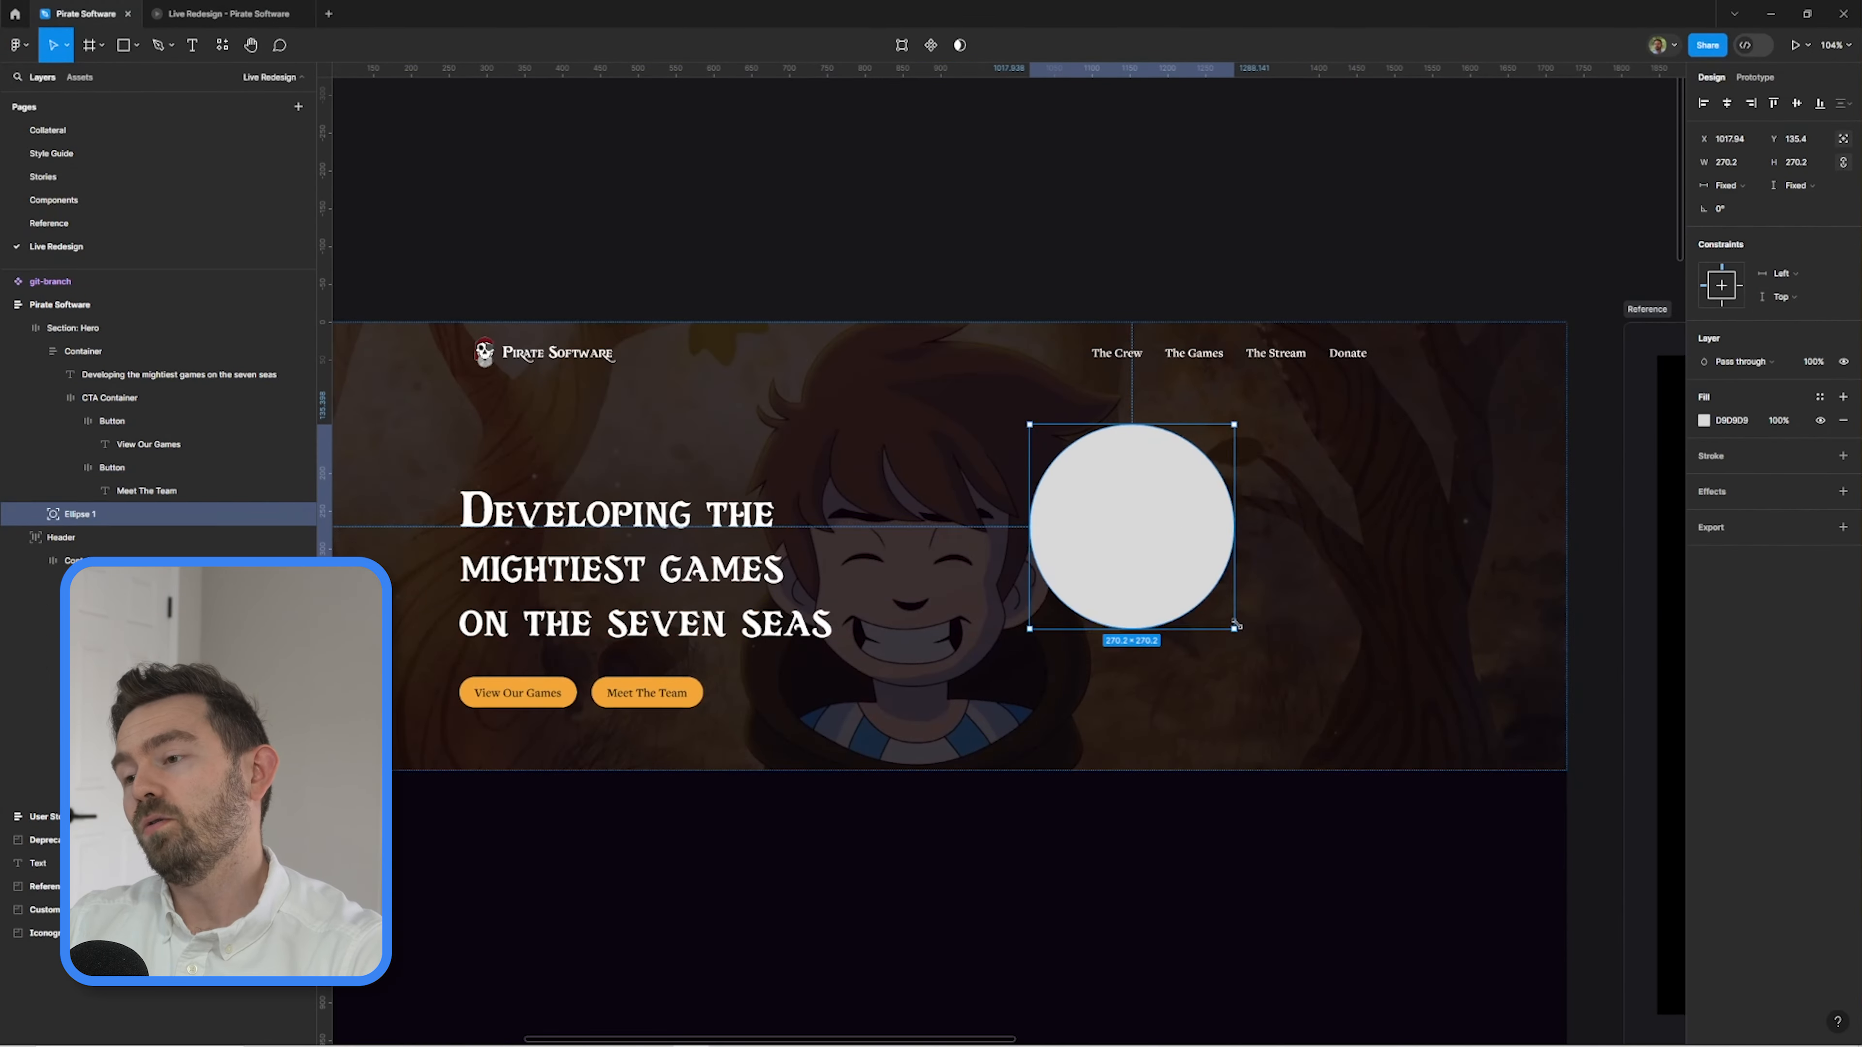
pyautogui.moveTo(1236, 632); pyautogui.dragTo(1279, 684)
# Duplicate the circle toward the hero's right edge, naming the original Hole and the copy Hold.
pyautogui.hotkey('ctrl', 'd')
pyautogui.moveTo(1093, 495); pyautogui.dragTo(1595, 498)
pyautogui.click(1220, 468)
pyautogui.hotkey('ctrl', 'r')
pyautogui.write('Hole')
pyautogui.press('Return')
pyautogui.doubleClick(81, 538)
pyautogui.write('Hold')
pyautogui.press('Return')
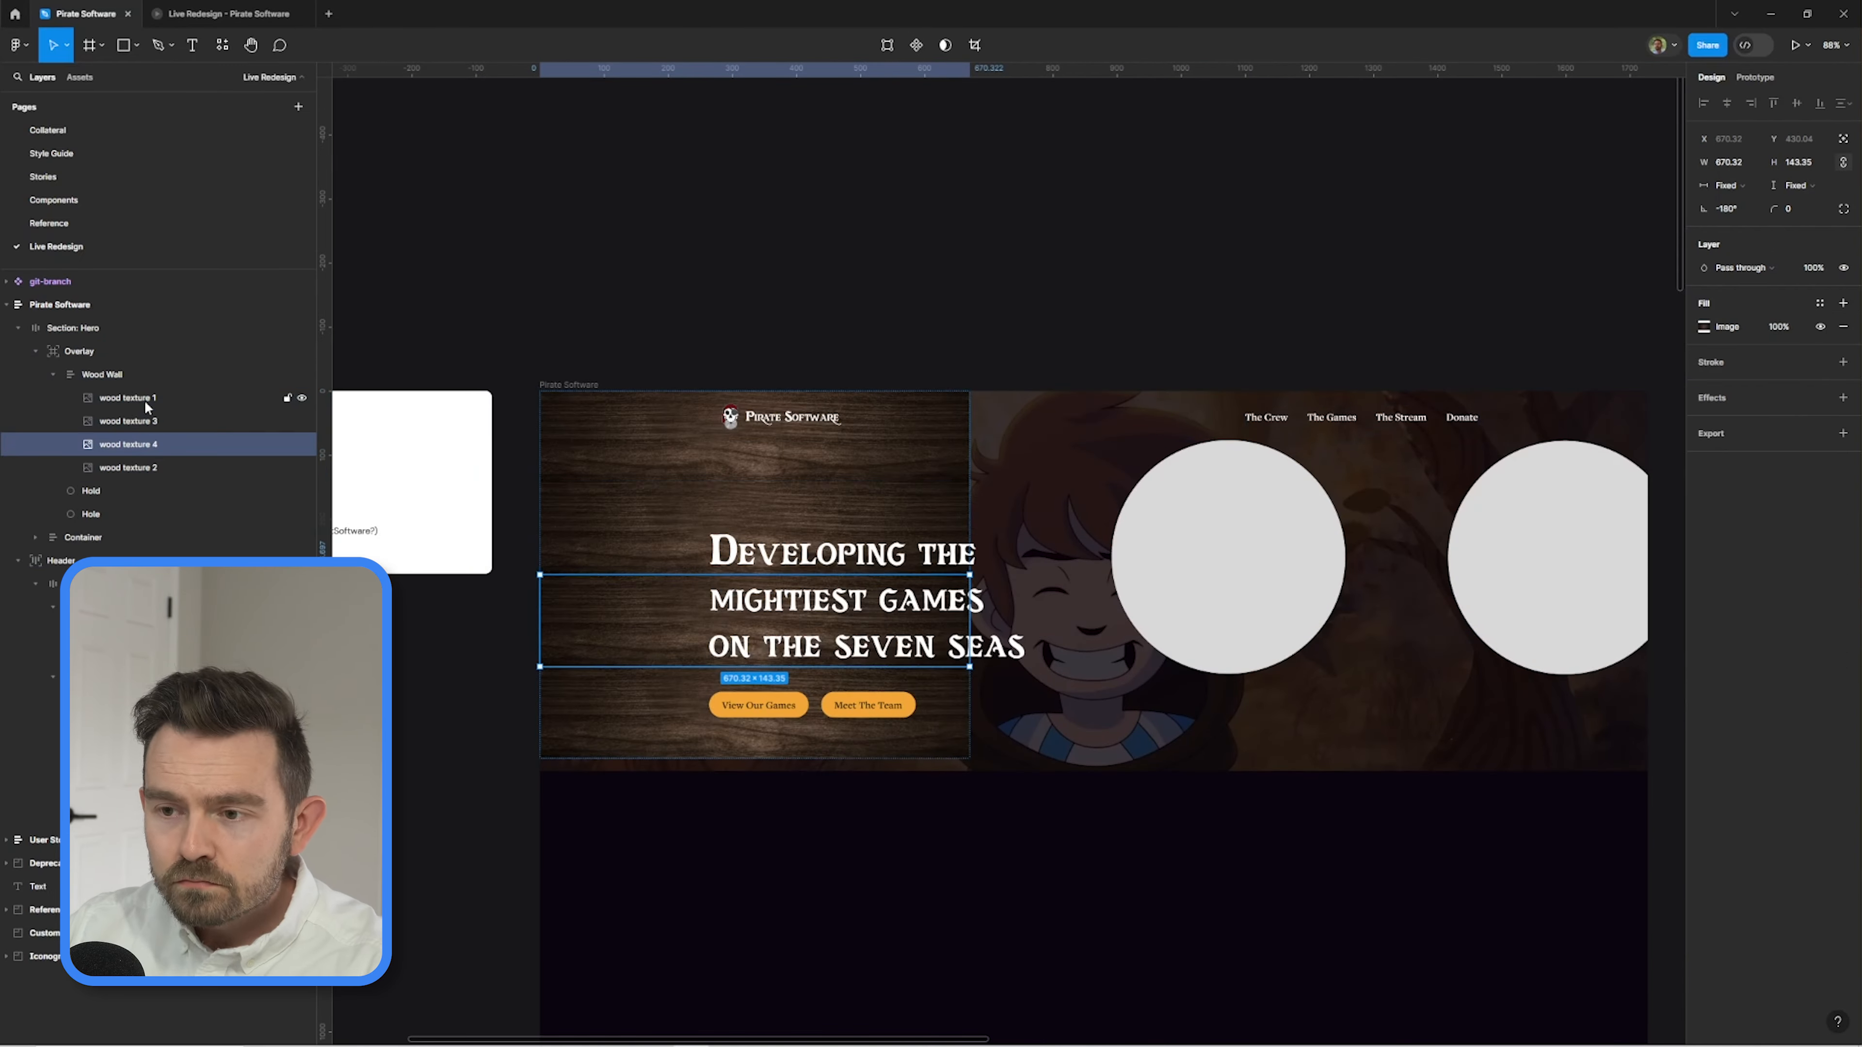
pyautogui.click(898, 224)
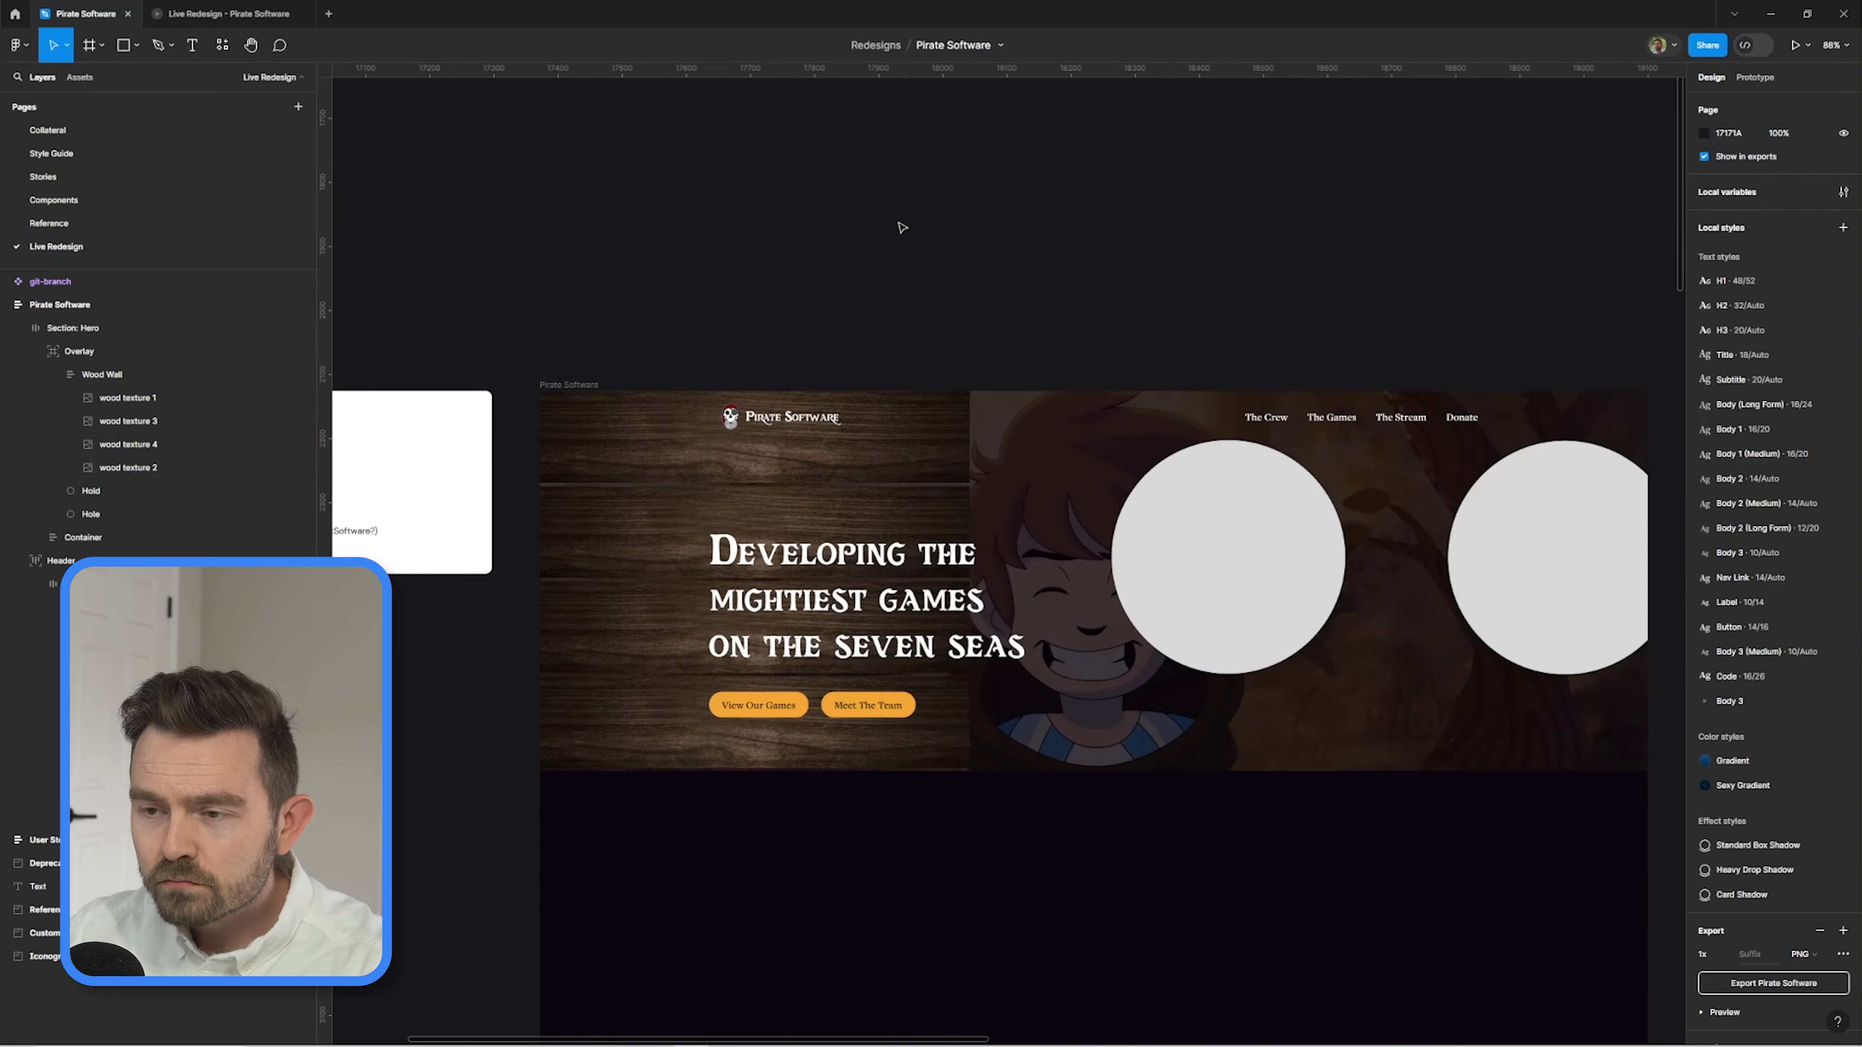
# Change which sides of the four wood texture planks in the Wood Wall carry the stroke.
pyautogui.click(832, 525)
pyautogui.click(981, 216)
pyautogui.scroll(-3, 981, 217)
pyautogui.click(581, 432)
pyautogui.press('Return')
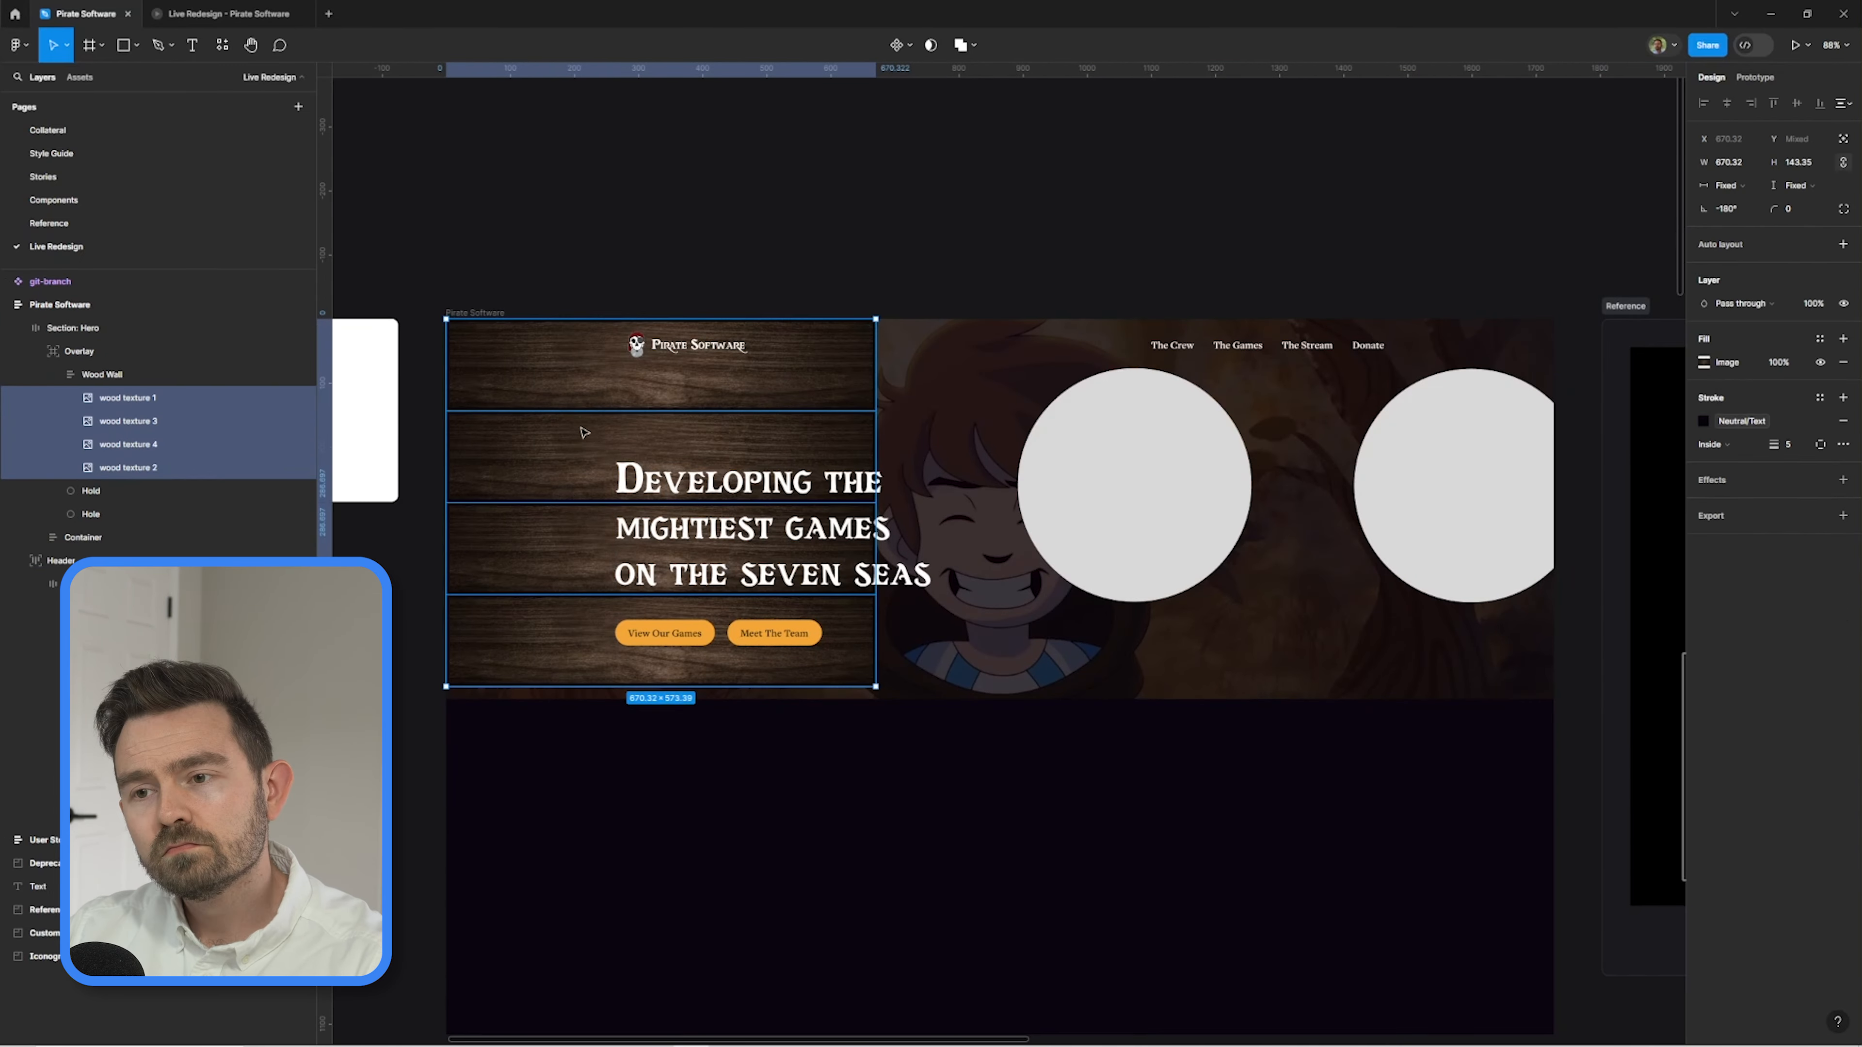
pyautogui.click(1817, 445)
pyautogui.click(1805, 473)
# Add a fifth wood texture plank and wrap all five planks in an auto layout frame.
pyautogui.hotkey('ctrl', 'd')
pyautogui.doubleClick(666, 405)
pyautogui.click(167, 401)
pyautogui.keyDown('shift'); pyautogui.click(129, 491); pyautogui.keyUp('shift')
pyautogui.hotkey('shift', 'a')
# Name the plank frame Column 1 and duplicate it twice across the hero section.
pyautogui.doubleClick(121, 401)
pyautogui.write('Column 1')
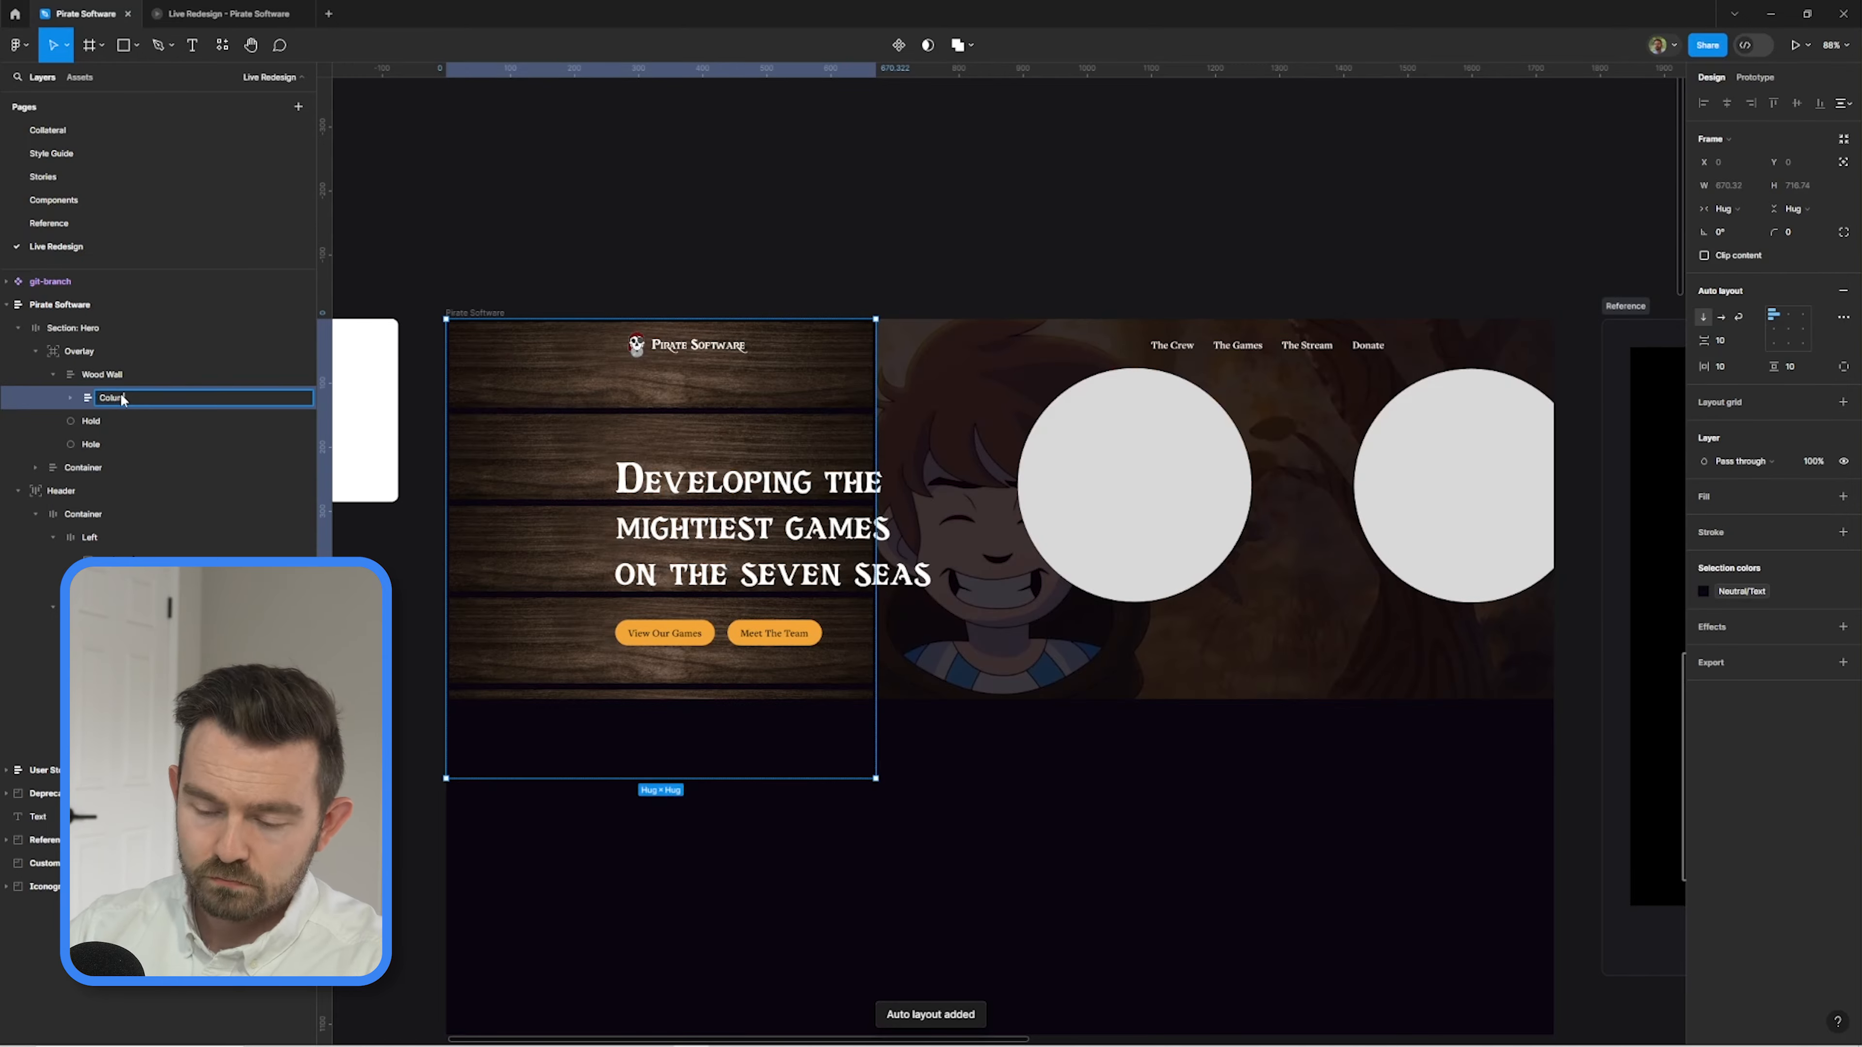
pyautogui.press('Return')
pyautogui.hotkey('ctrl', 'd')
pyautogui.hotkey('ctrl', 'd')
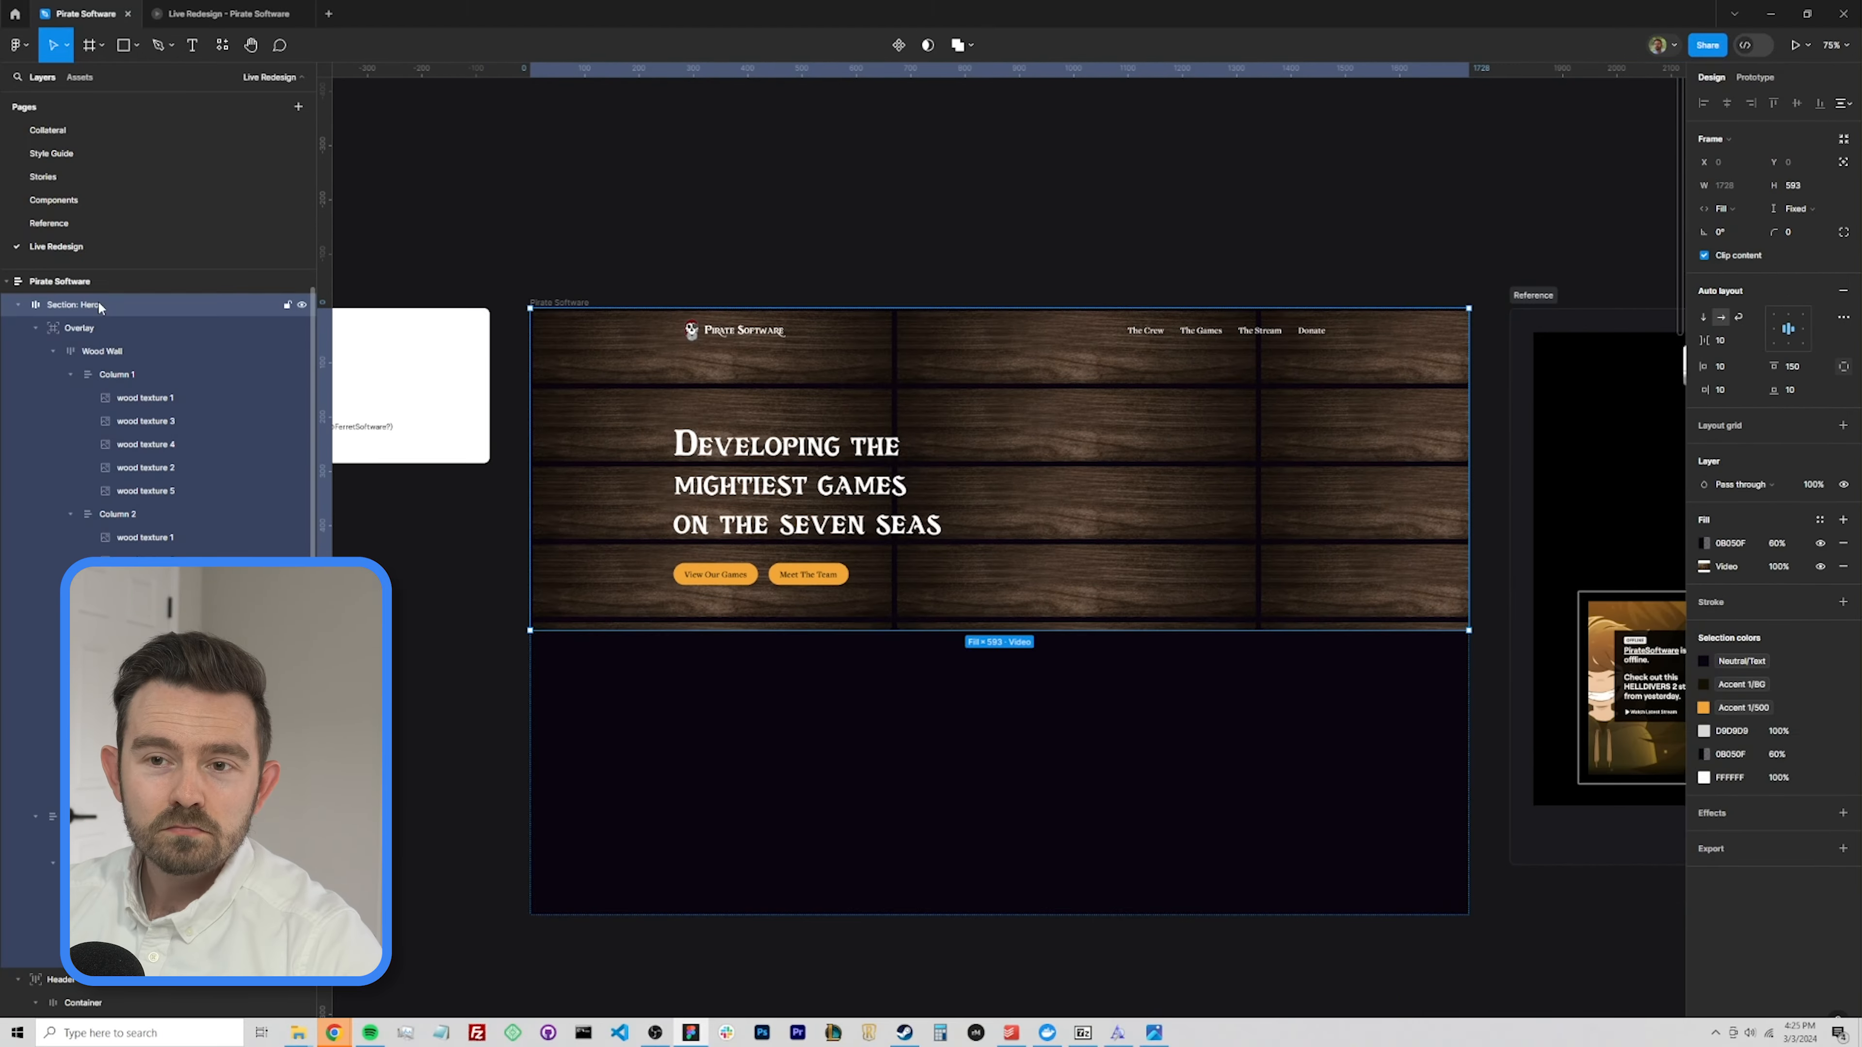
# Resize the boat-porthole image to about 1483 by 848 and position it so the porthole sits on the hero's right side.
pyautogui.click(120, 351)
pyautogui.moveTo(843, 712); pyautogui.dragTo(885, 679)
pyautogui.moveTo(945, 609); pyautogui.dragTo(906, 632)
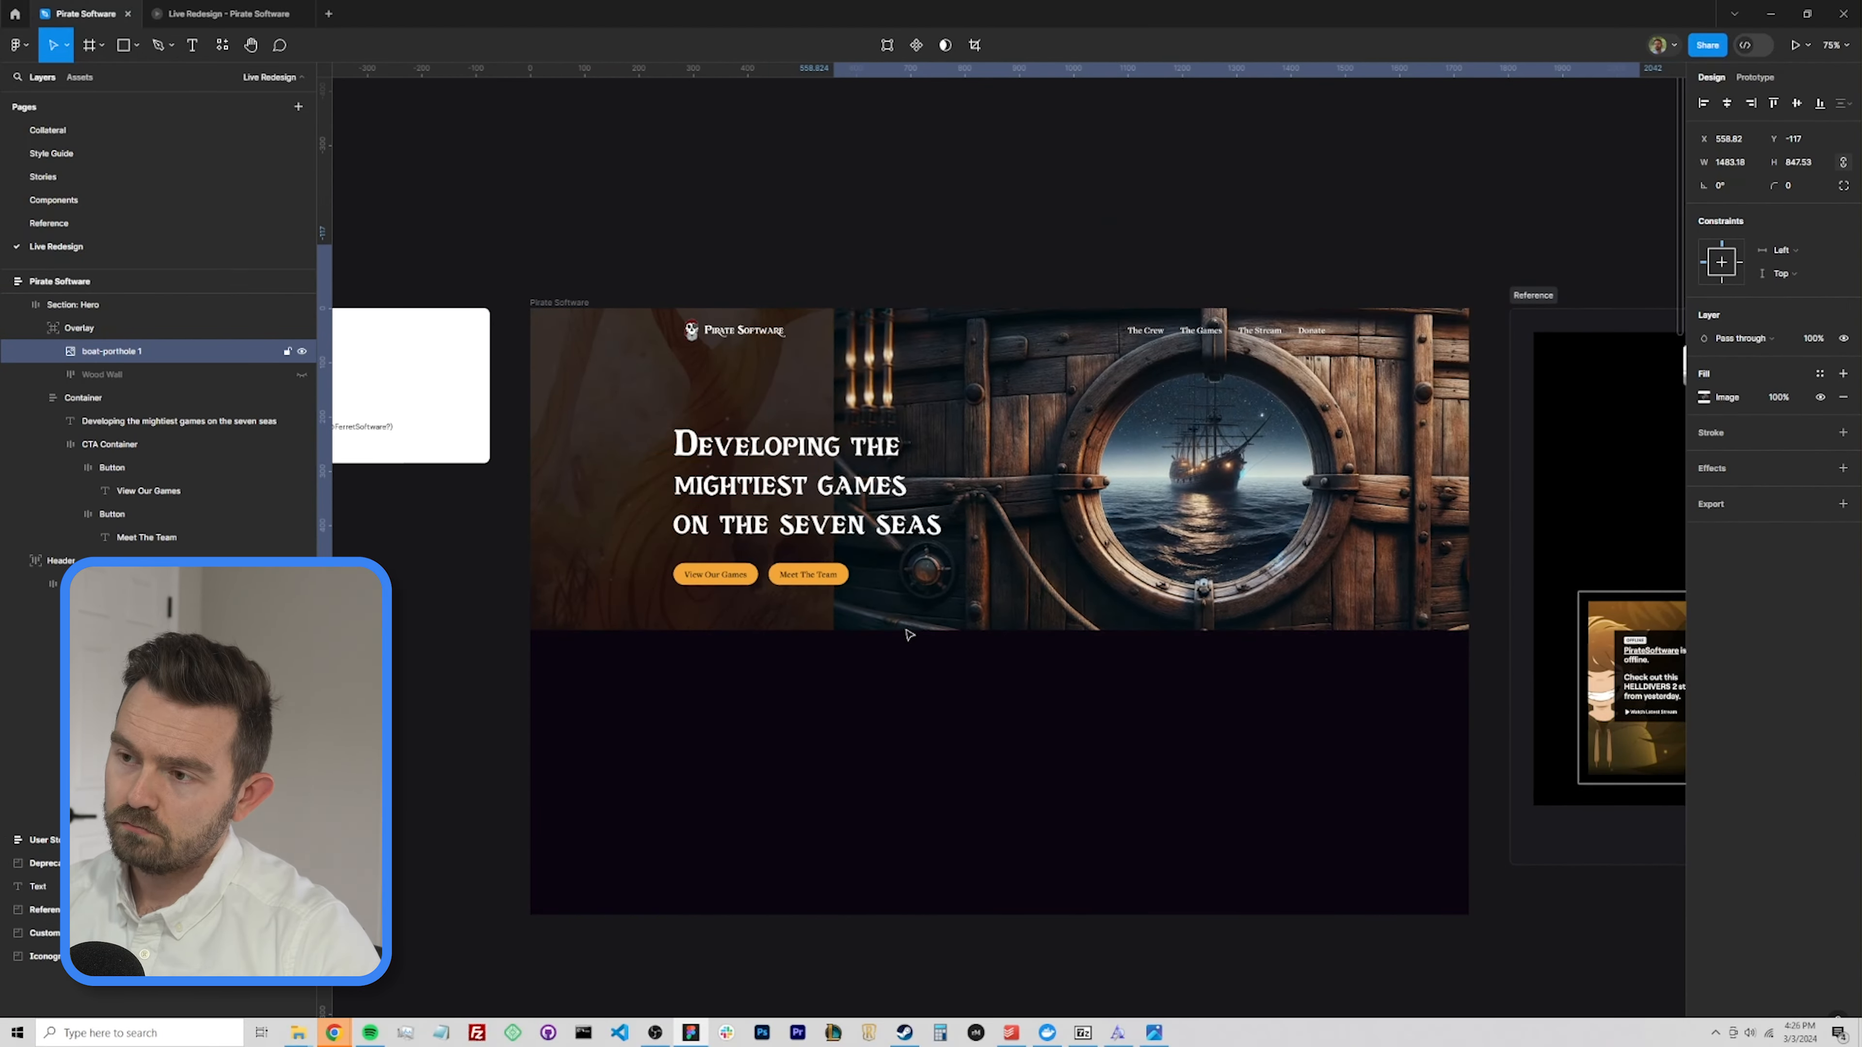
# Draw a rectangle in the Overlay frame above the boat-porthole image.
pyautogui.click(104, 327)
pyautogui.press('r')
pyautogui.moveTo(1256, 403); pyautogui.dragTo(1364, 511)
pyautogui.press('Escape')
pyautogui.hotkey('shift', 'o')
pyautogui.click(18, 45)
pyautogui.moveTo(81, 151)
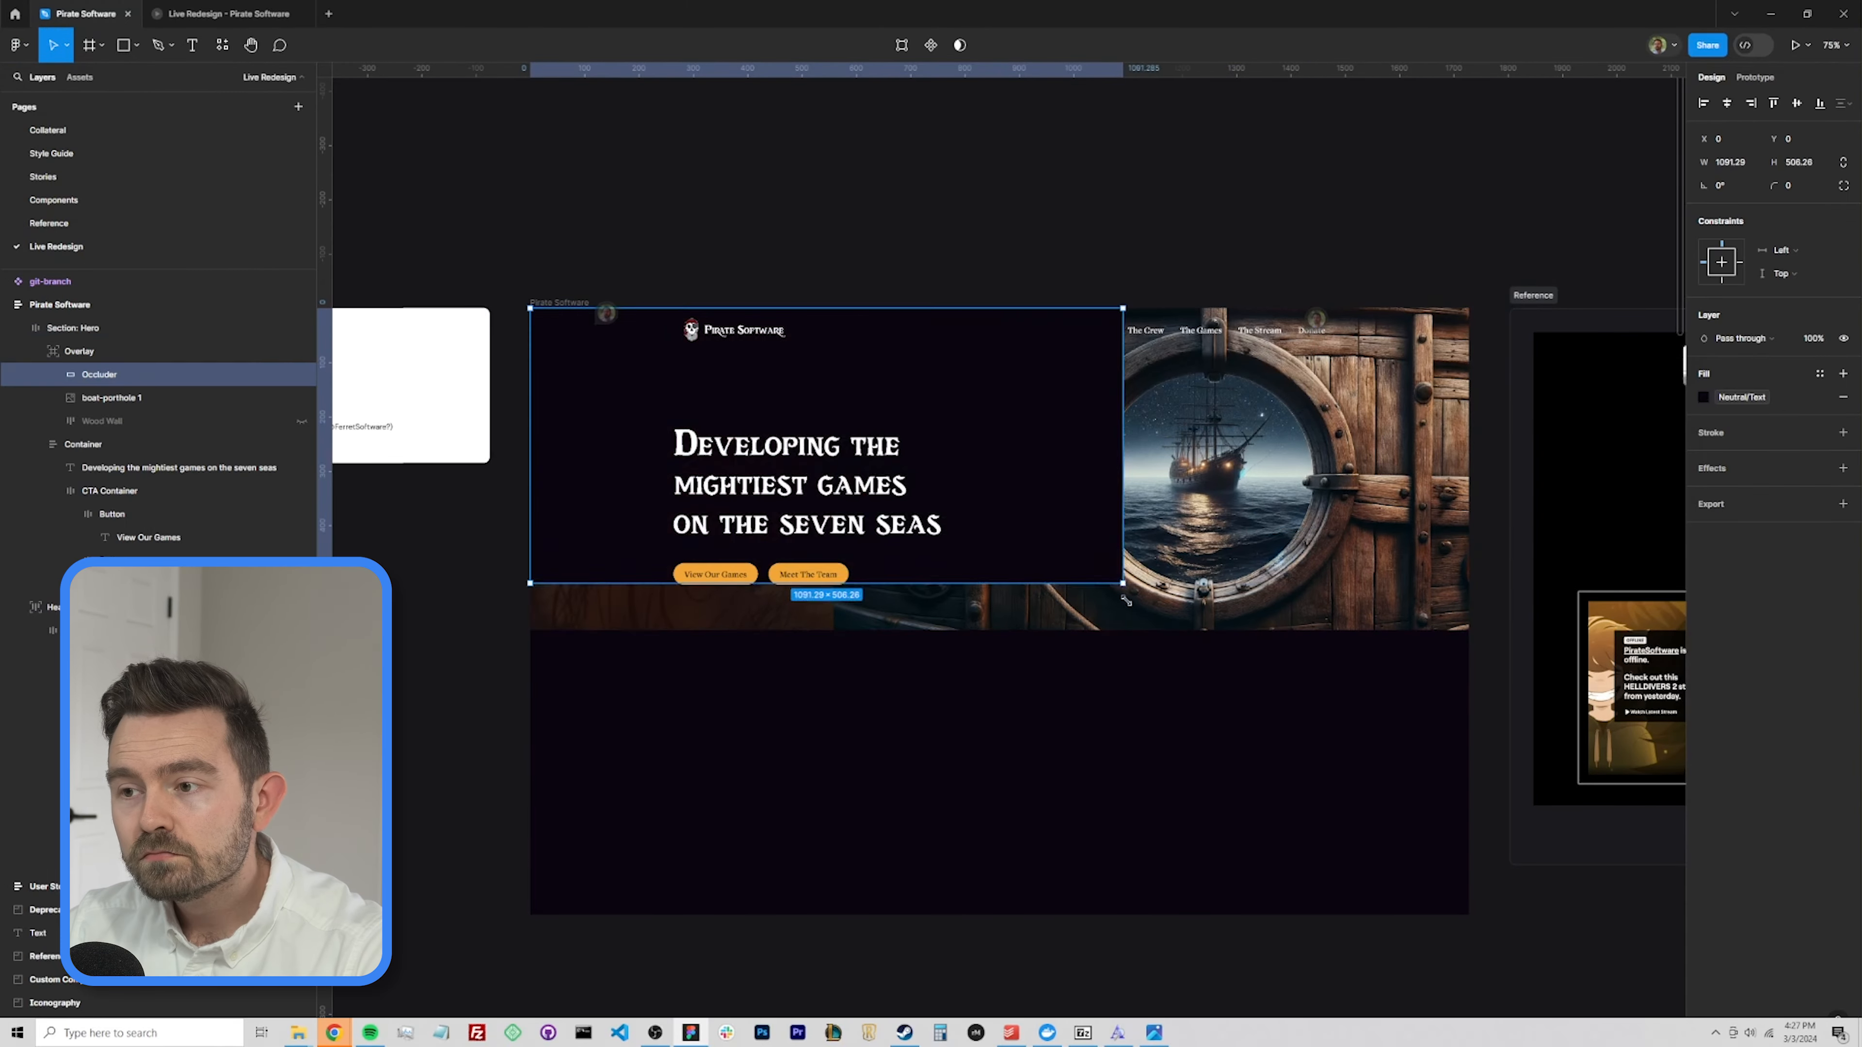
# Change the Occluder rectangle's fill to a linear gradient running horizontally from the hero's left edge toward the porthole.
pyautogui.click(1820, 397)
pyautogui.click(1703, 397)
pyautogui.click(1547, 429)
pyautogui.moveTo(777, 307); pyautogui.dragTo(529, 472)
pyautogui.moveTo(778, 630); pyautogui.dragTo(1025, 469)
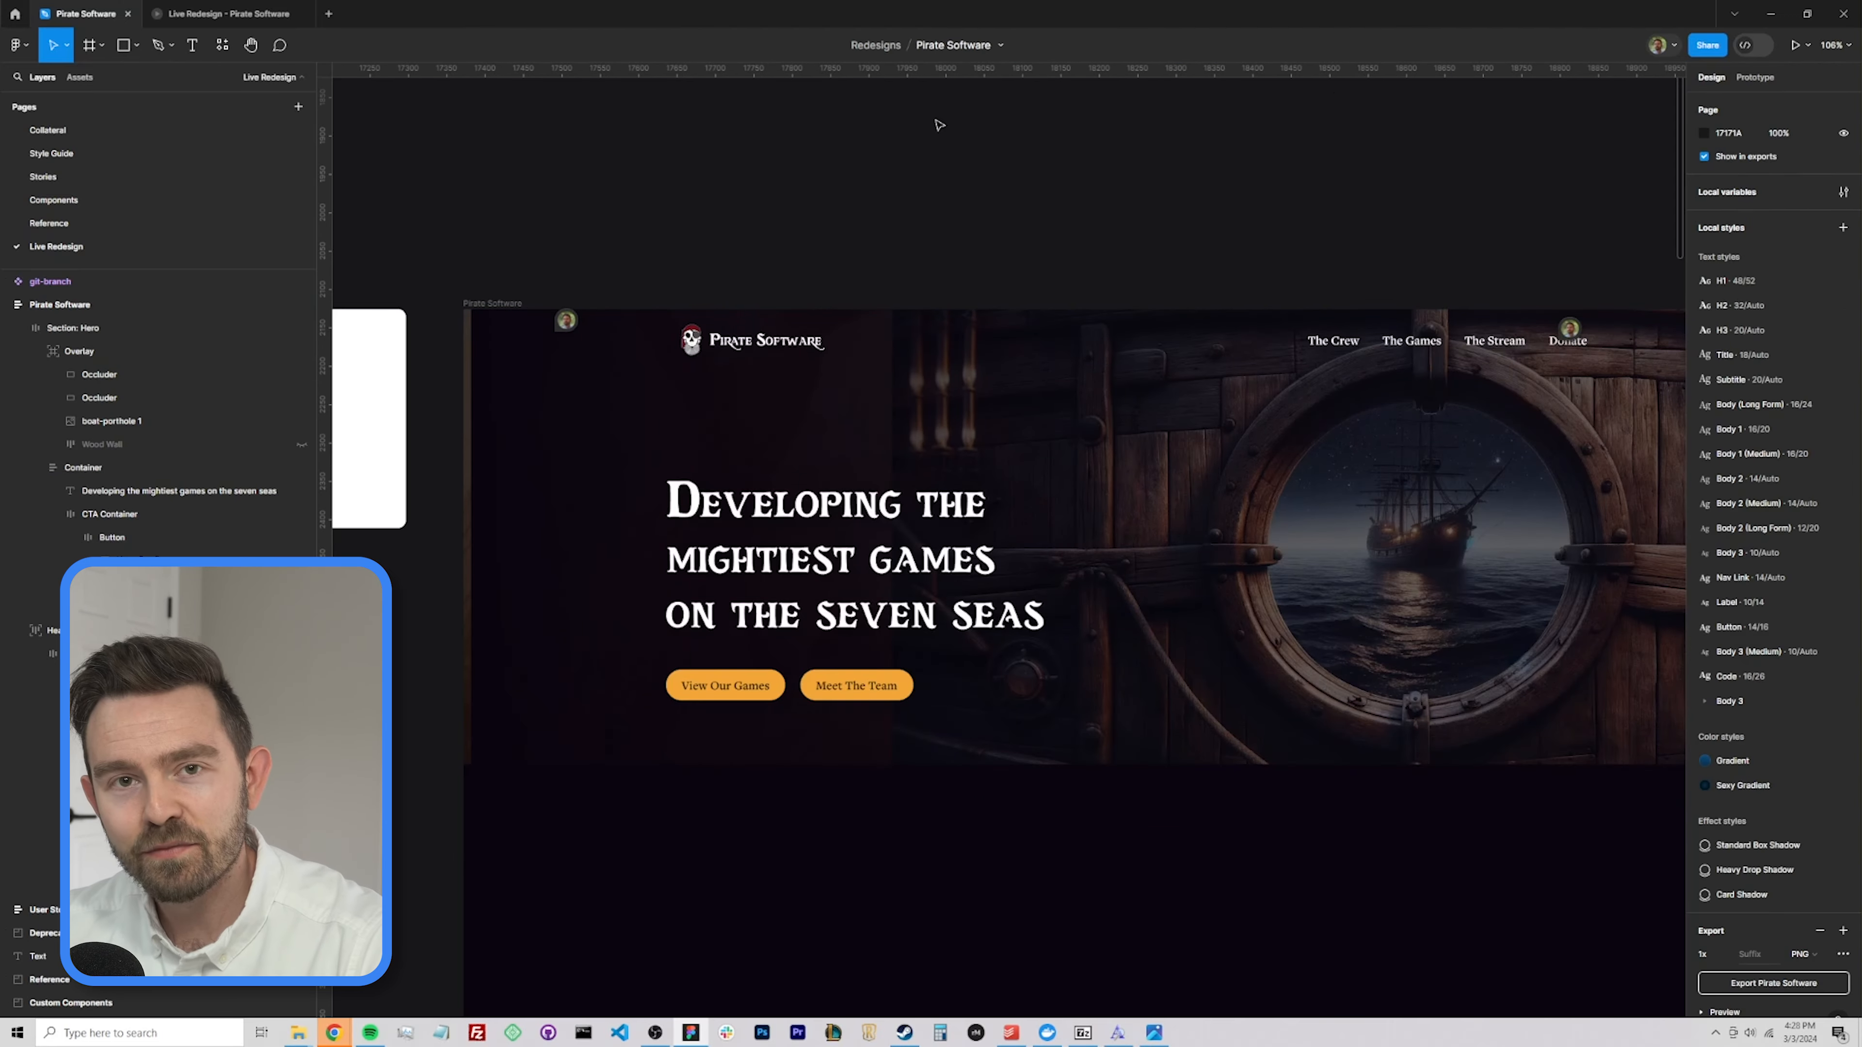
# Duplicate the Occluder in the Overlay frame, move the copy below the boat-porthole image, and rename it BG.
pyautogui.scroll(-5, 1250, 156)
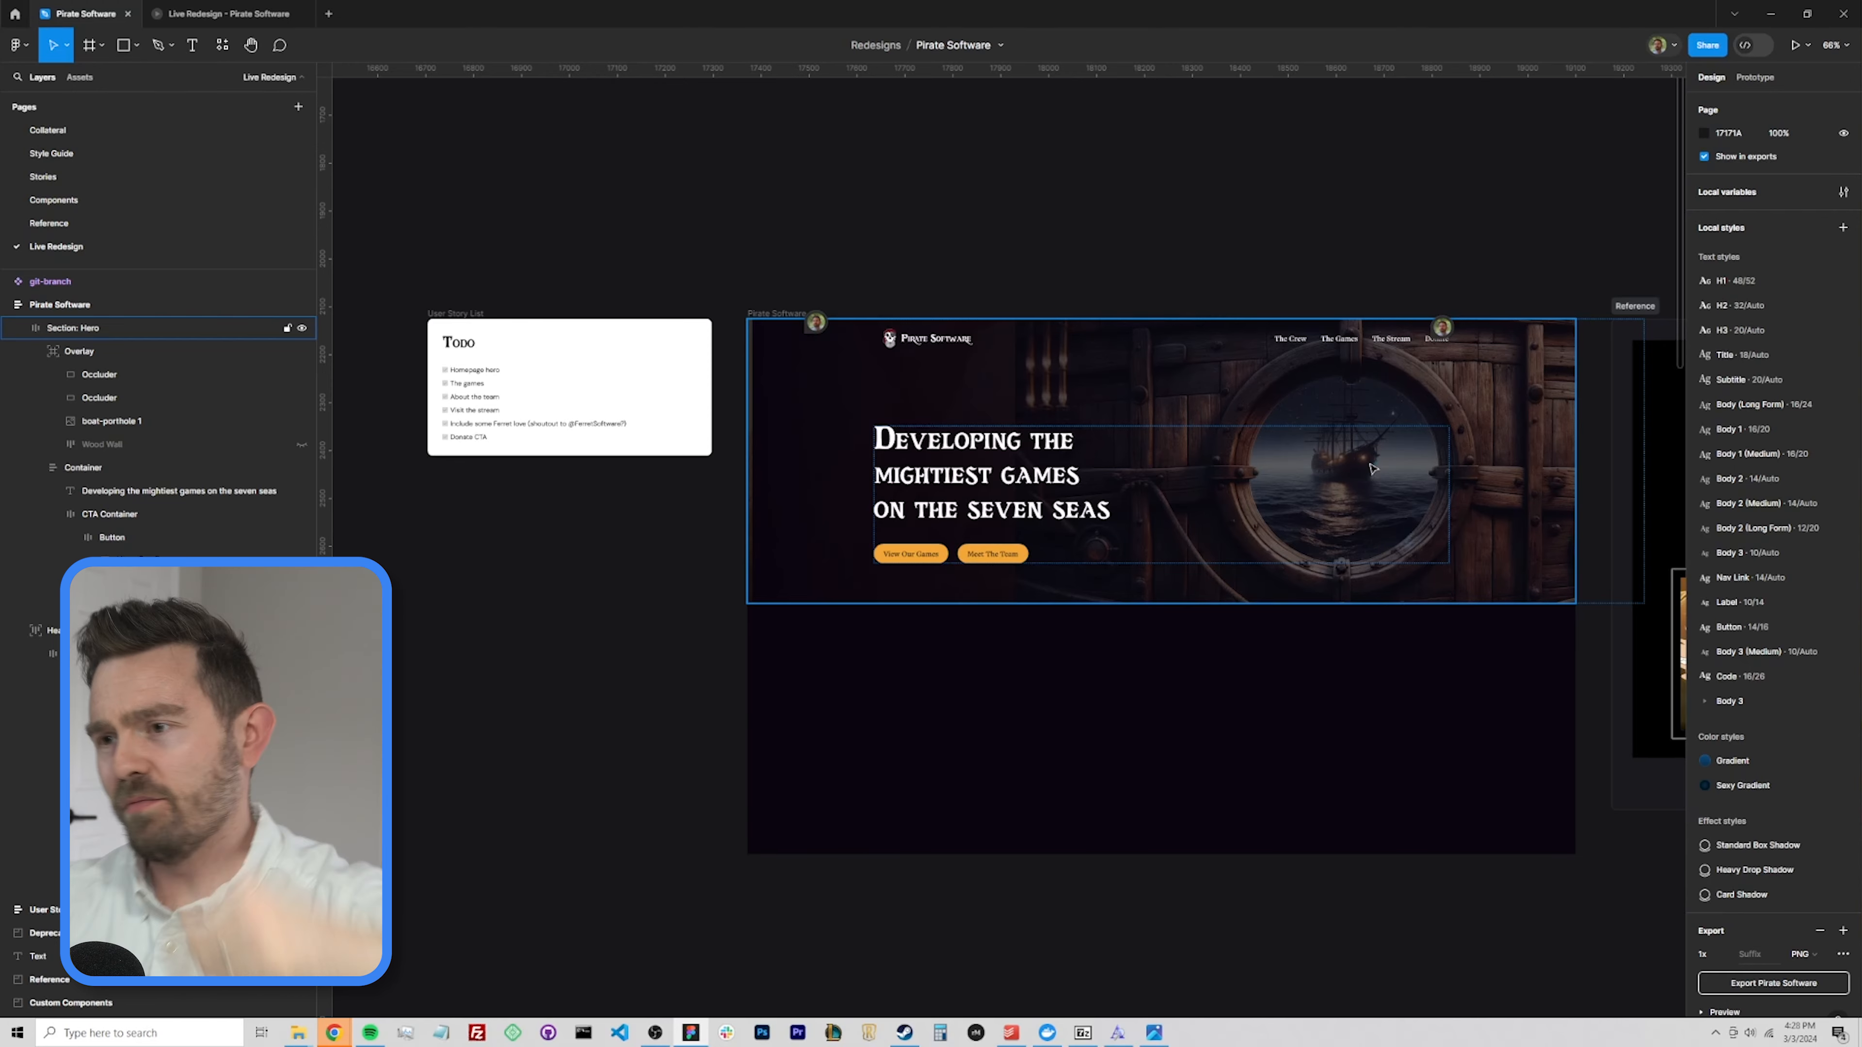
pyautogui.click(1348, 467)
pyautogui.click(99, 398)
pyautogui.scroll(5, 973, 323)
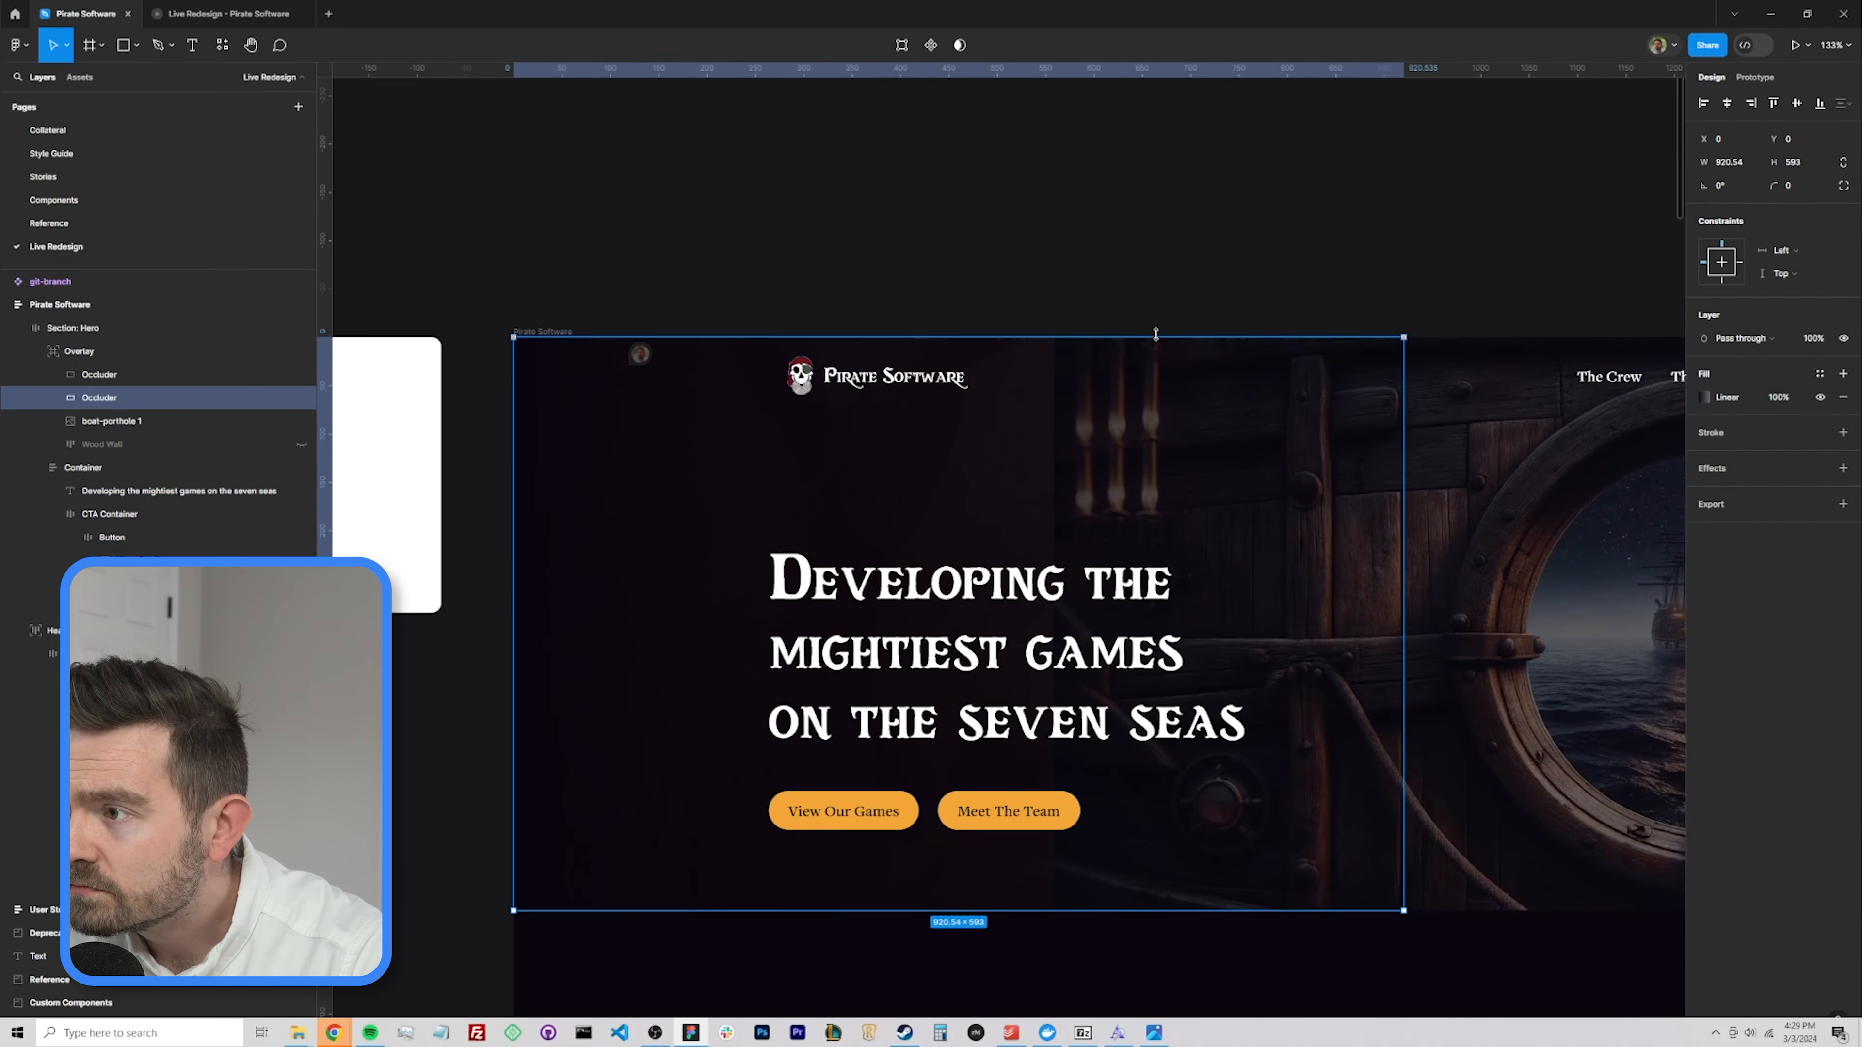
pyautogui.scroll(-3, 973, 333)
pyautogui.hotkey('ctrl', 'd')
pyautogui.moveTo(99, 375); pyautogui.dragTo(119, 458)
pyautogui.doubleClick(99, 445)
pyautogui.write('BG')
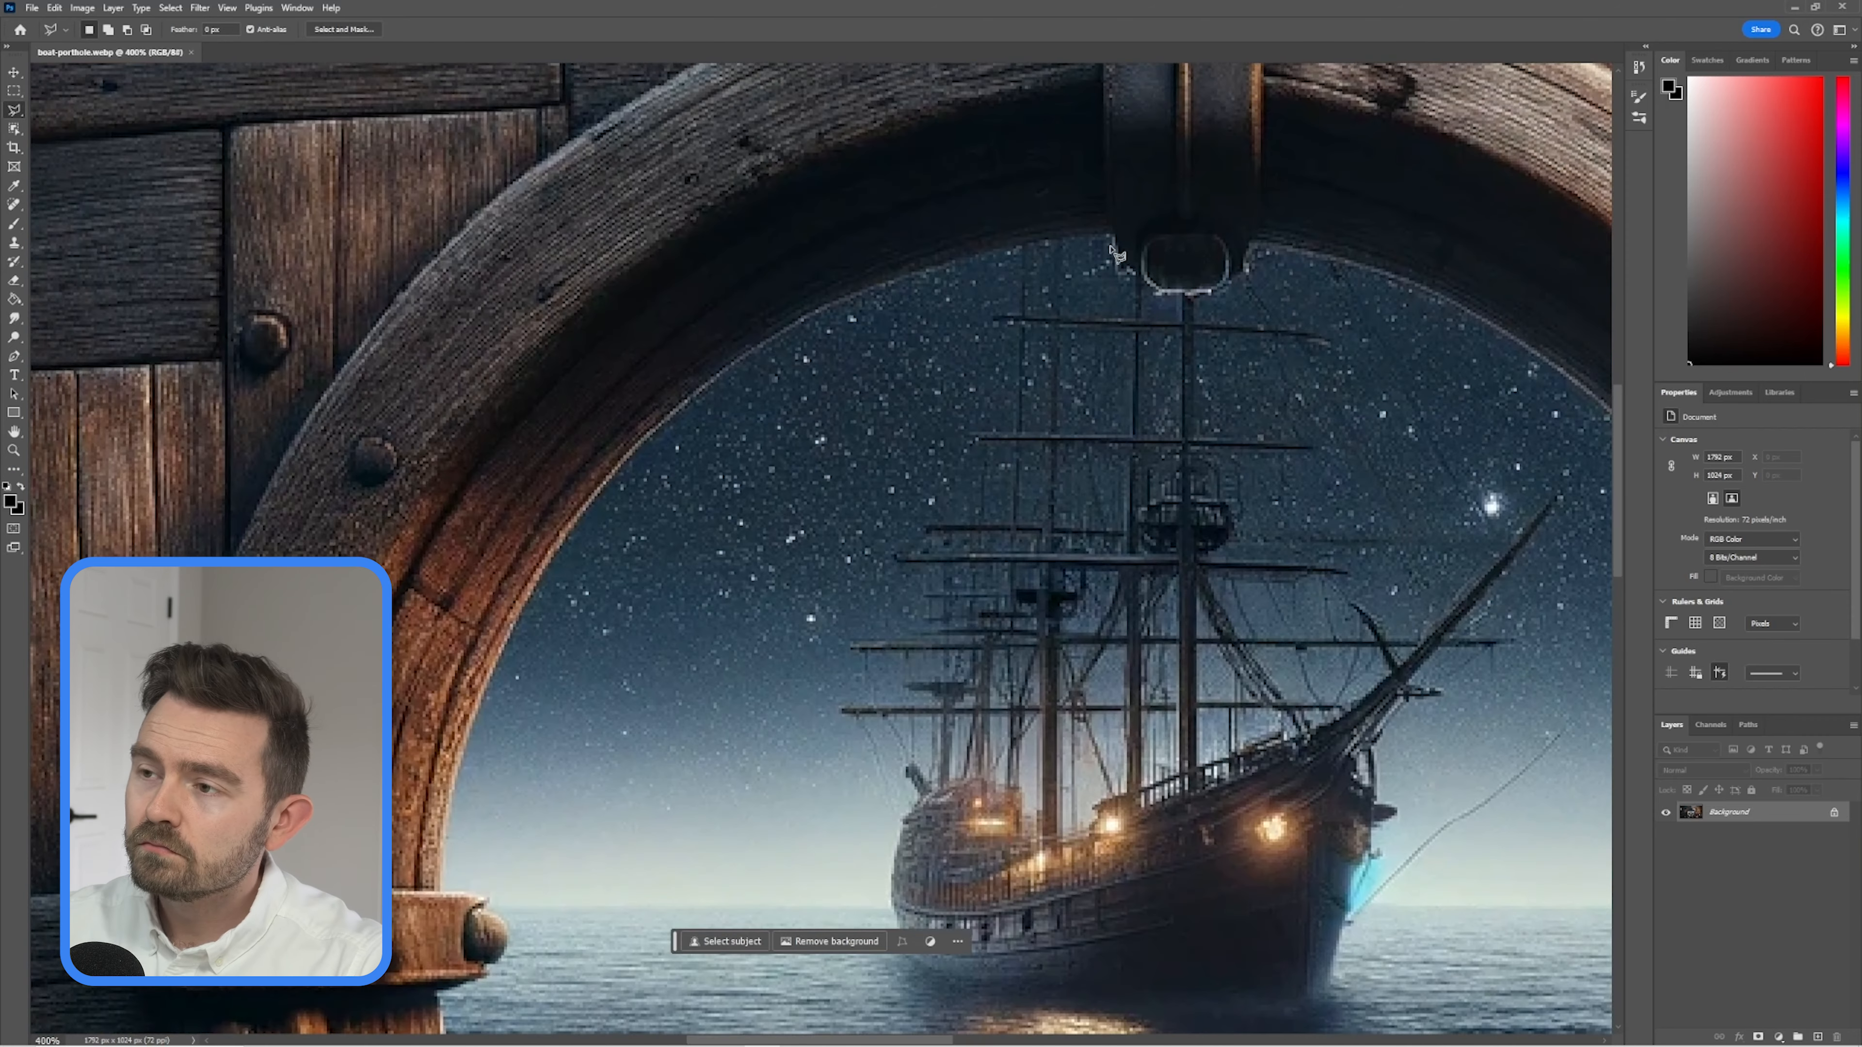
# In Photoshop, trace the porthole's inner rim with the Polygonal Lasso in boat-porthole.webp, following the edge around the ship and sea view.
pyautogui.moveTo(1112, 236)
pyautogui.mouseDown()
pyautogui.moveTo(994, 253)
pyautogui.moveTo(760, 348)
pyautogui.moveTo(613, 474)
pyautogui.moveTo(455, 796)
pyautogui.mouseUp()
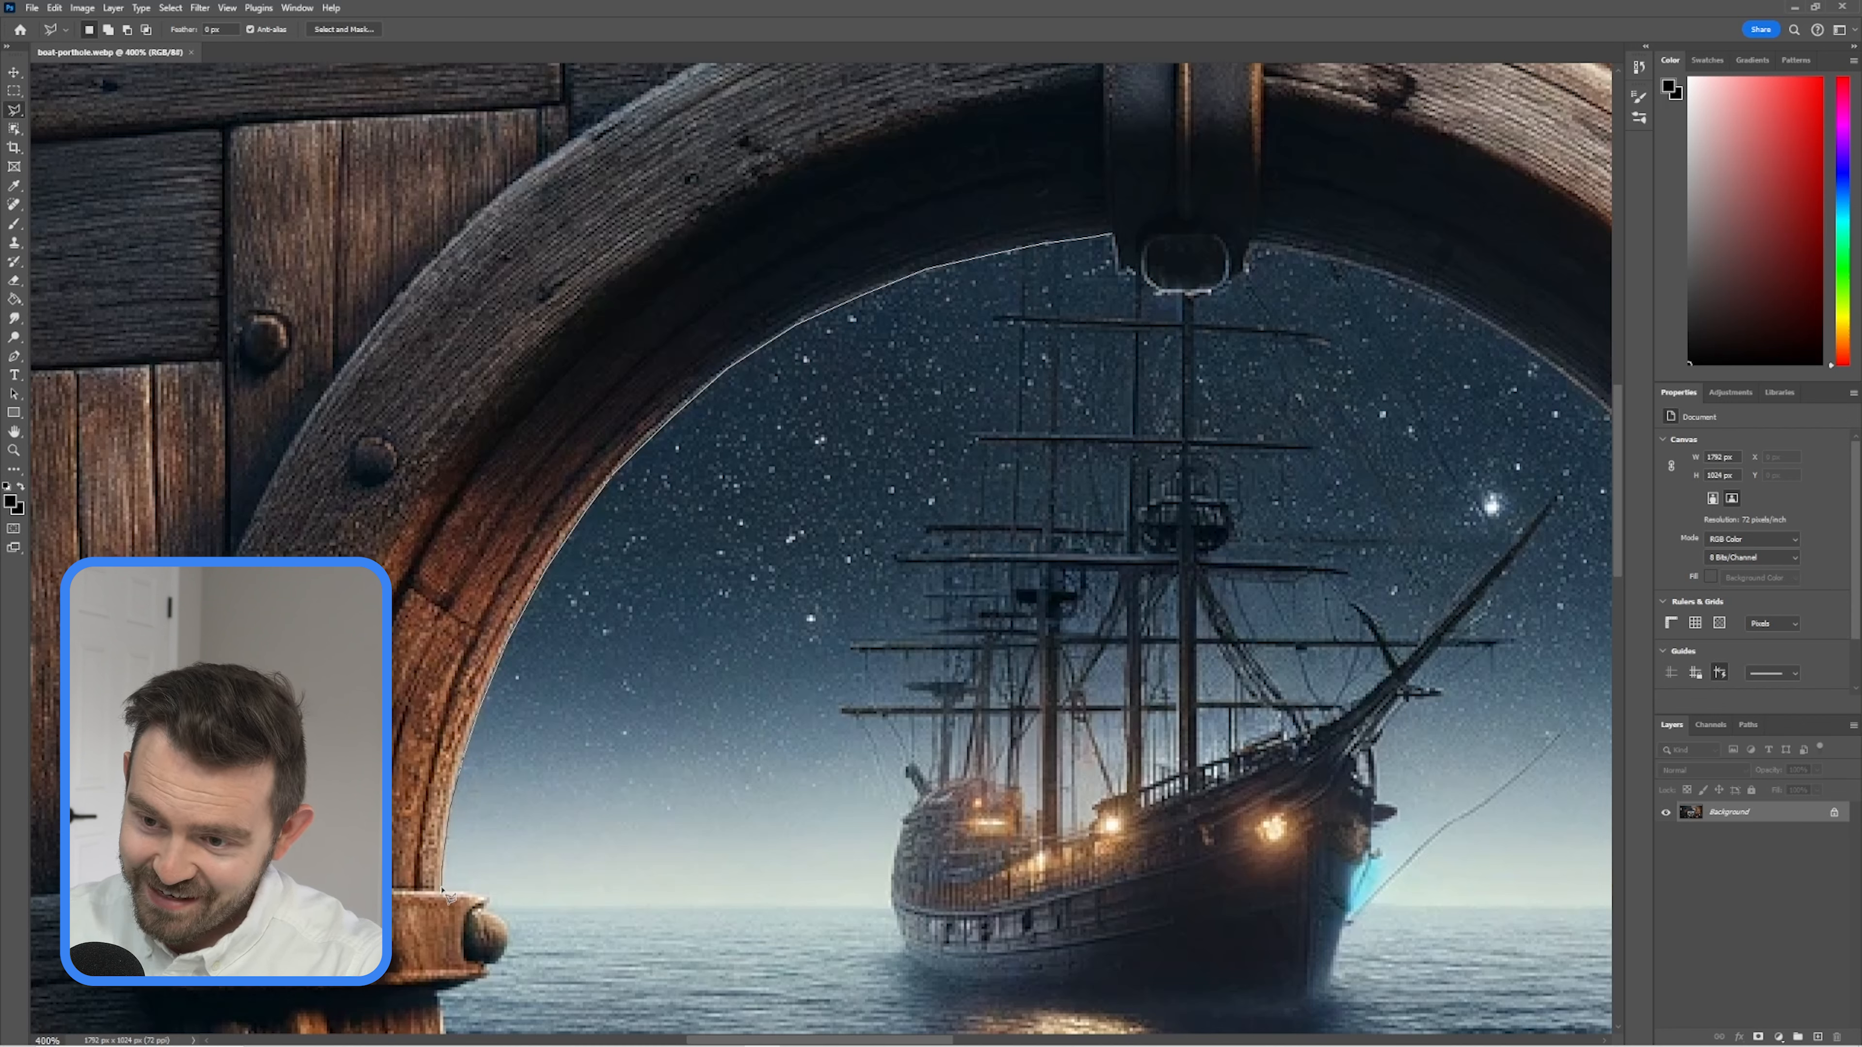
pyautogui.moveTo(452, 899); pyautogui.dragTo(495, 975)
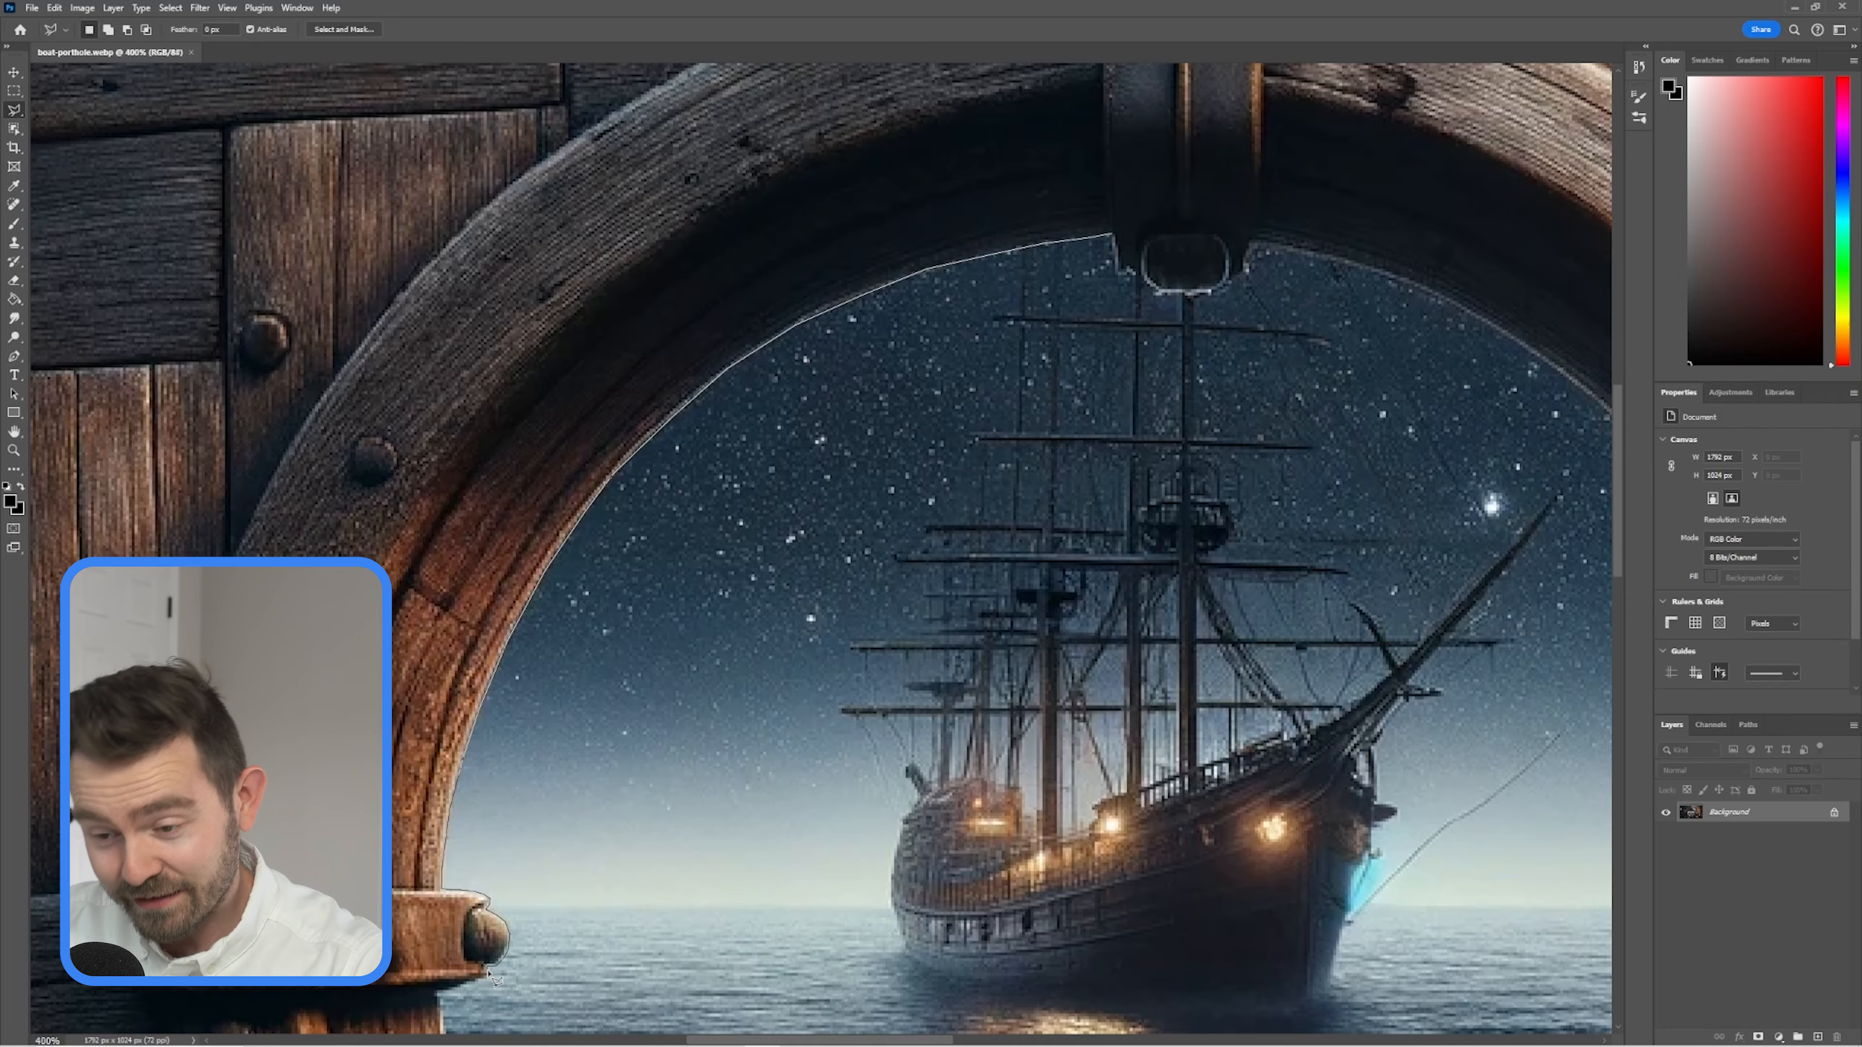
pyautogui.scroll(3, 495, 975)
pyautogui.moveTo(487, 957); pyautogui.dragTo(790, 764)
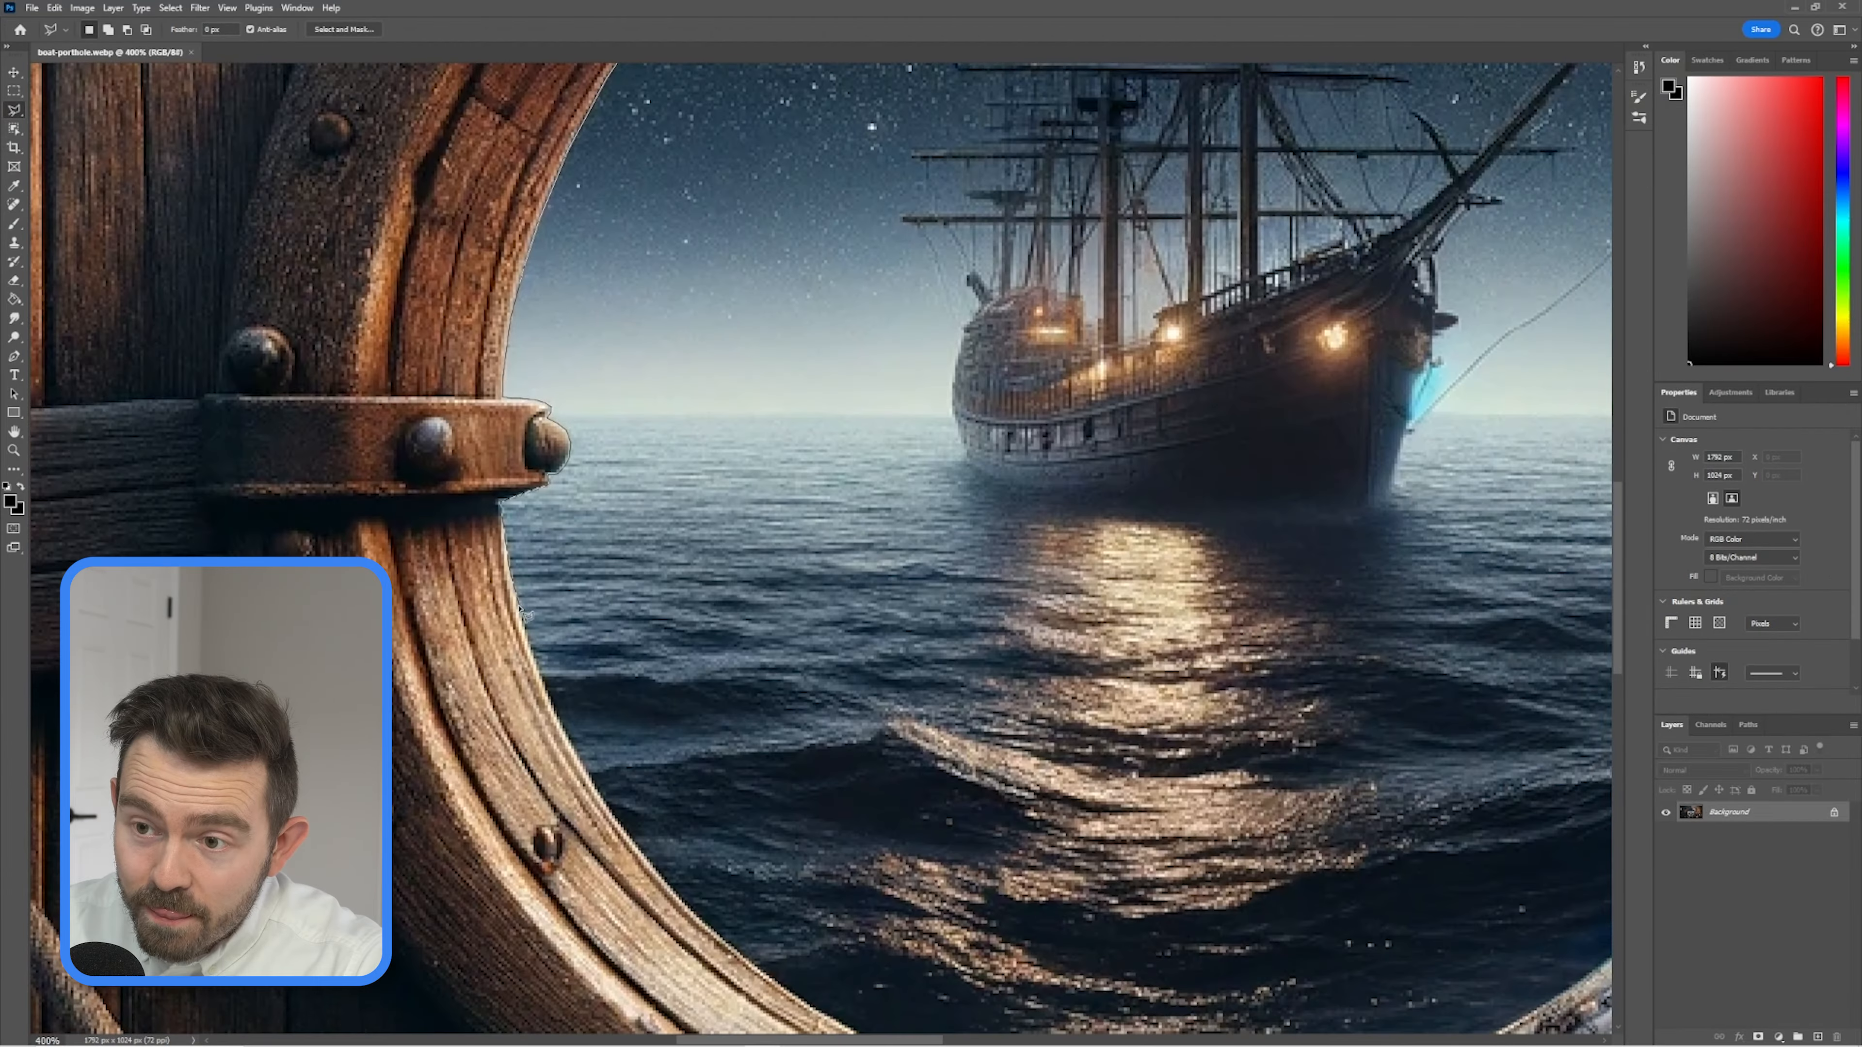
pyautogui.scroll(-1, 872, 927)
pyautogui.scroll(-3, 822, 948)
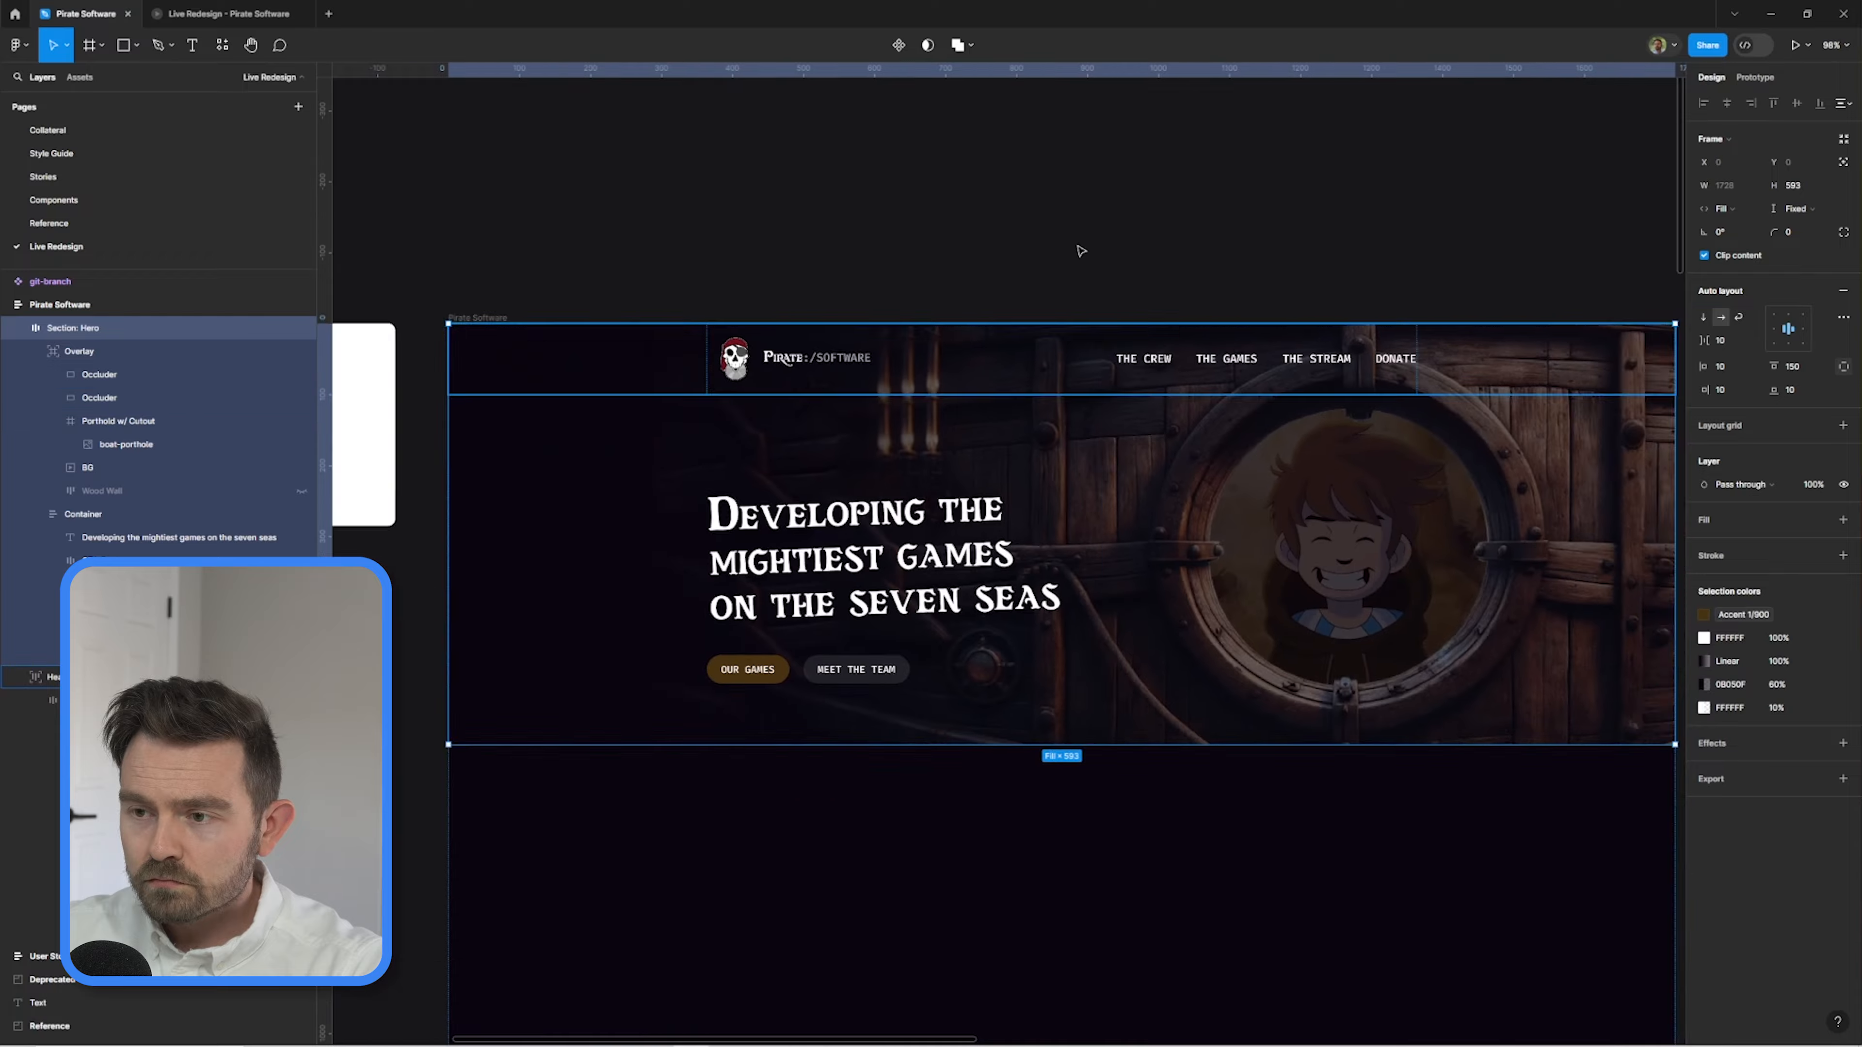
pyautogui.scroll(-2, 1031, 853)
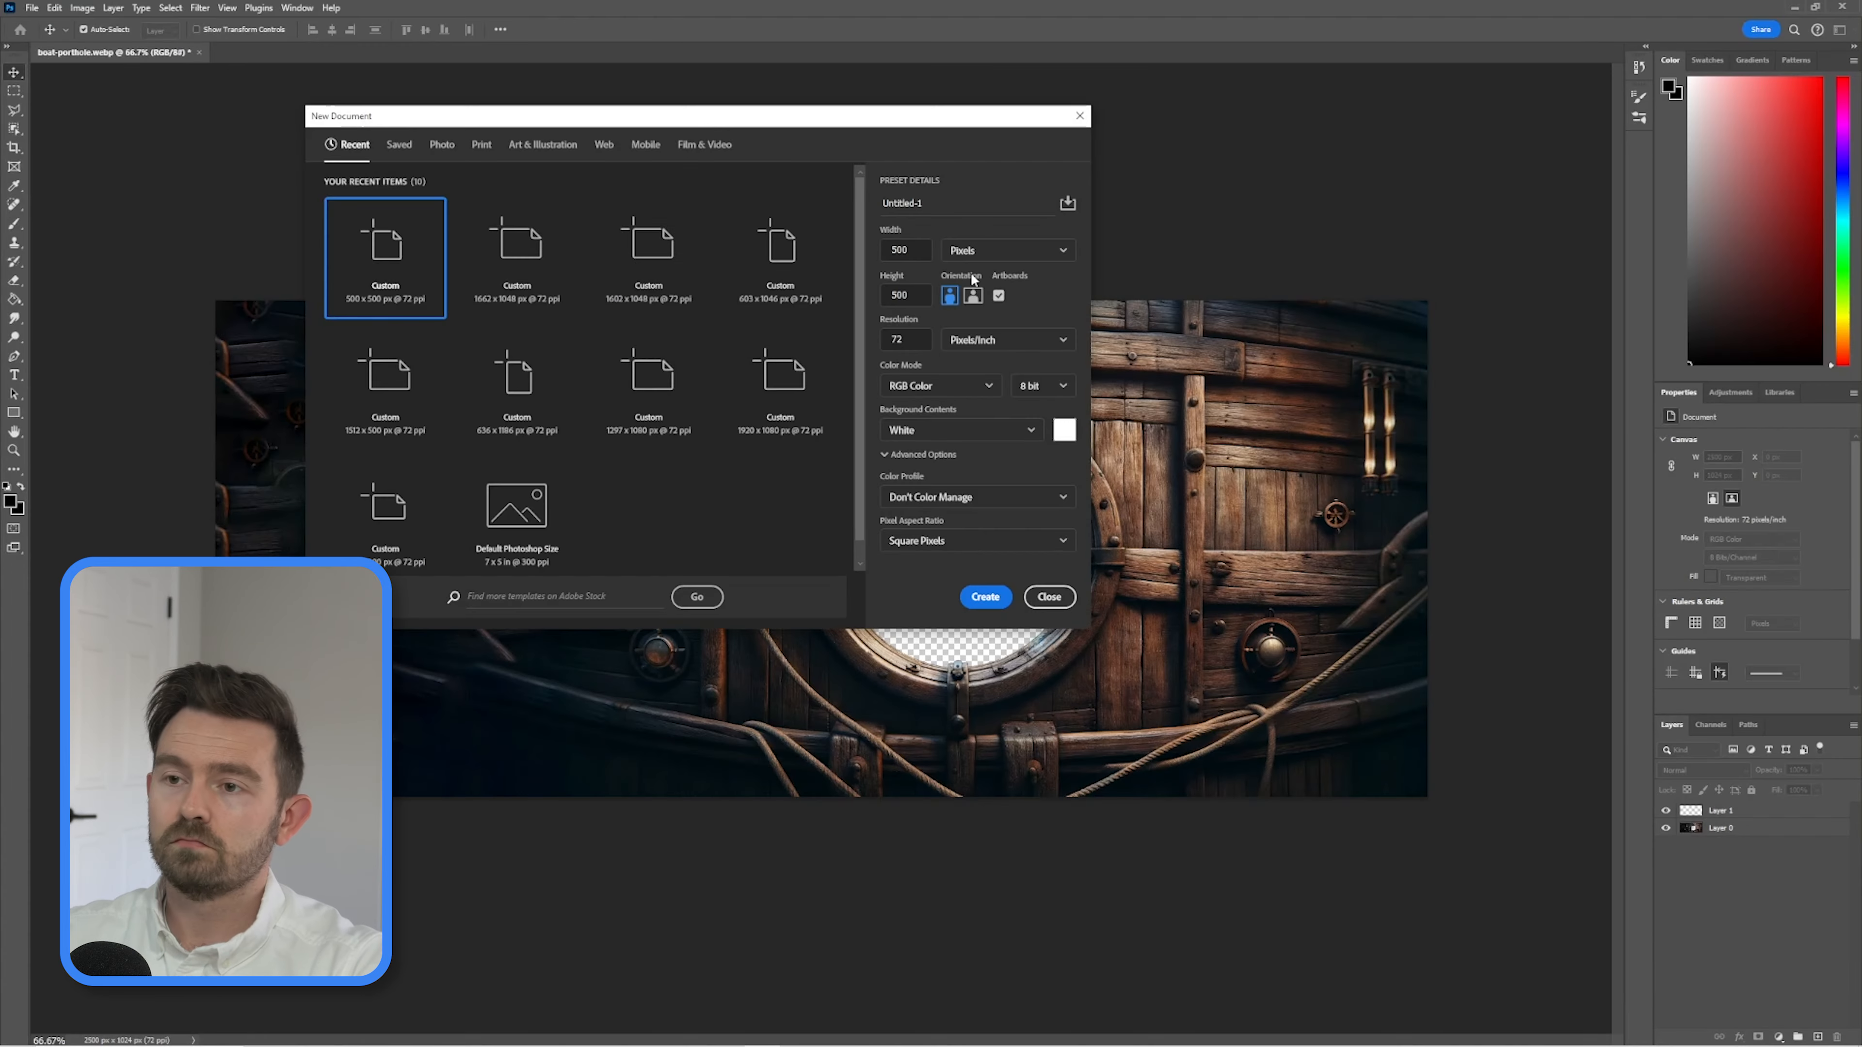
# In Photoshop, choose a brush and paint a rough underline stroke on the blank Untitled-1 canvas.
pyautogui.click(985, 595)
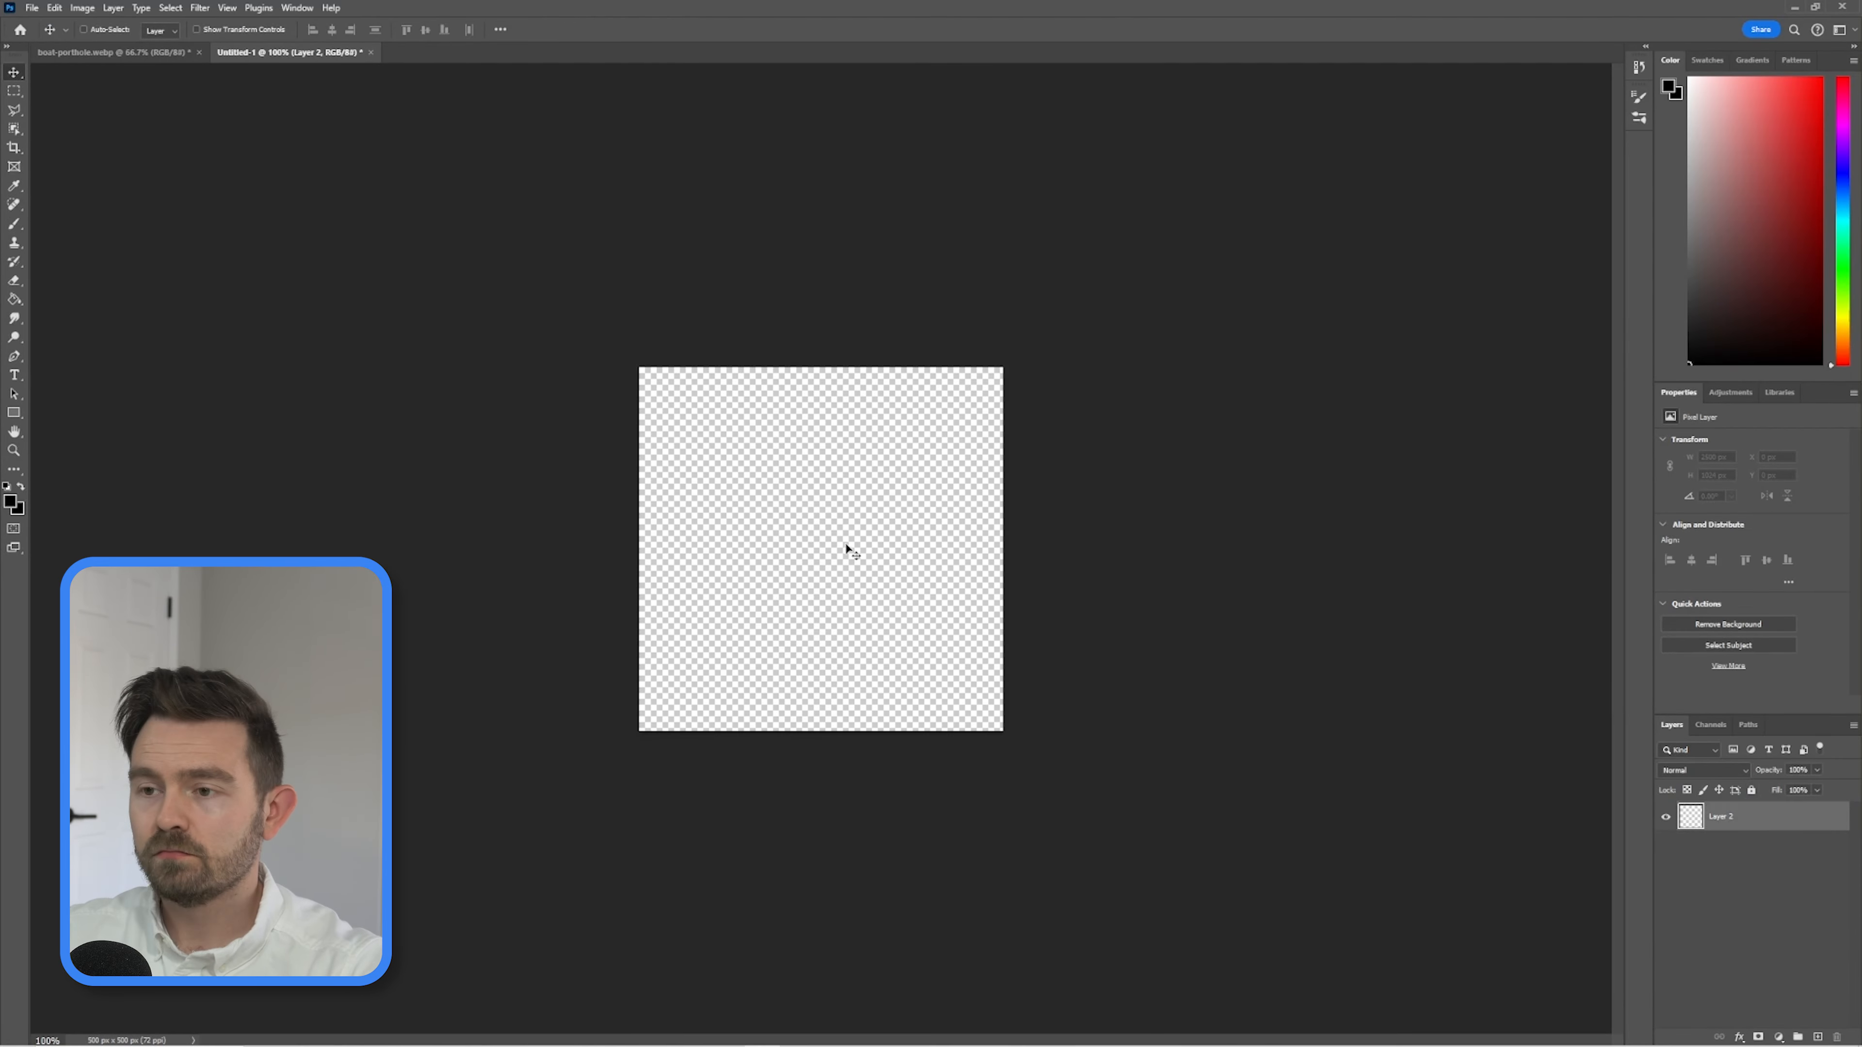
pyautogui.press('b')
pyautogui.click(94, 29)
pyautogui.moveTo(766, 513); pyautogui.dragTo(879, 565)
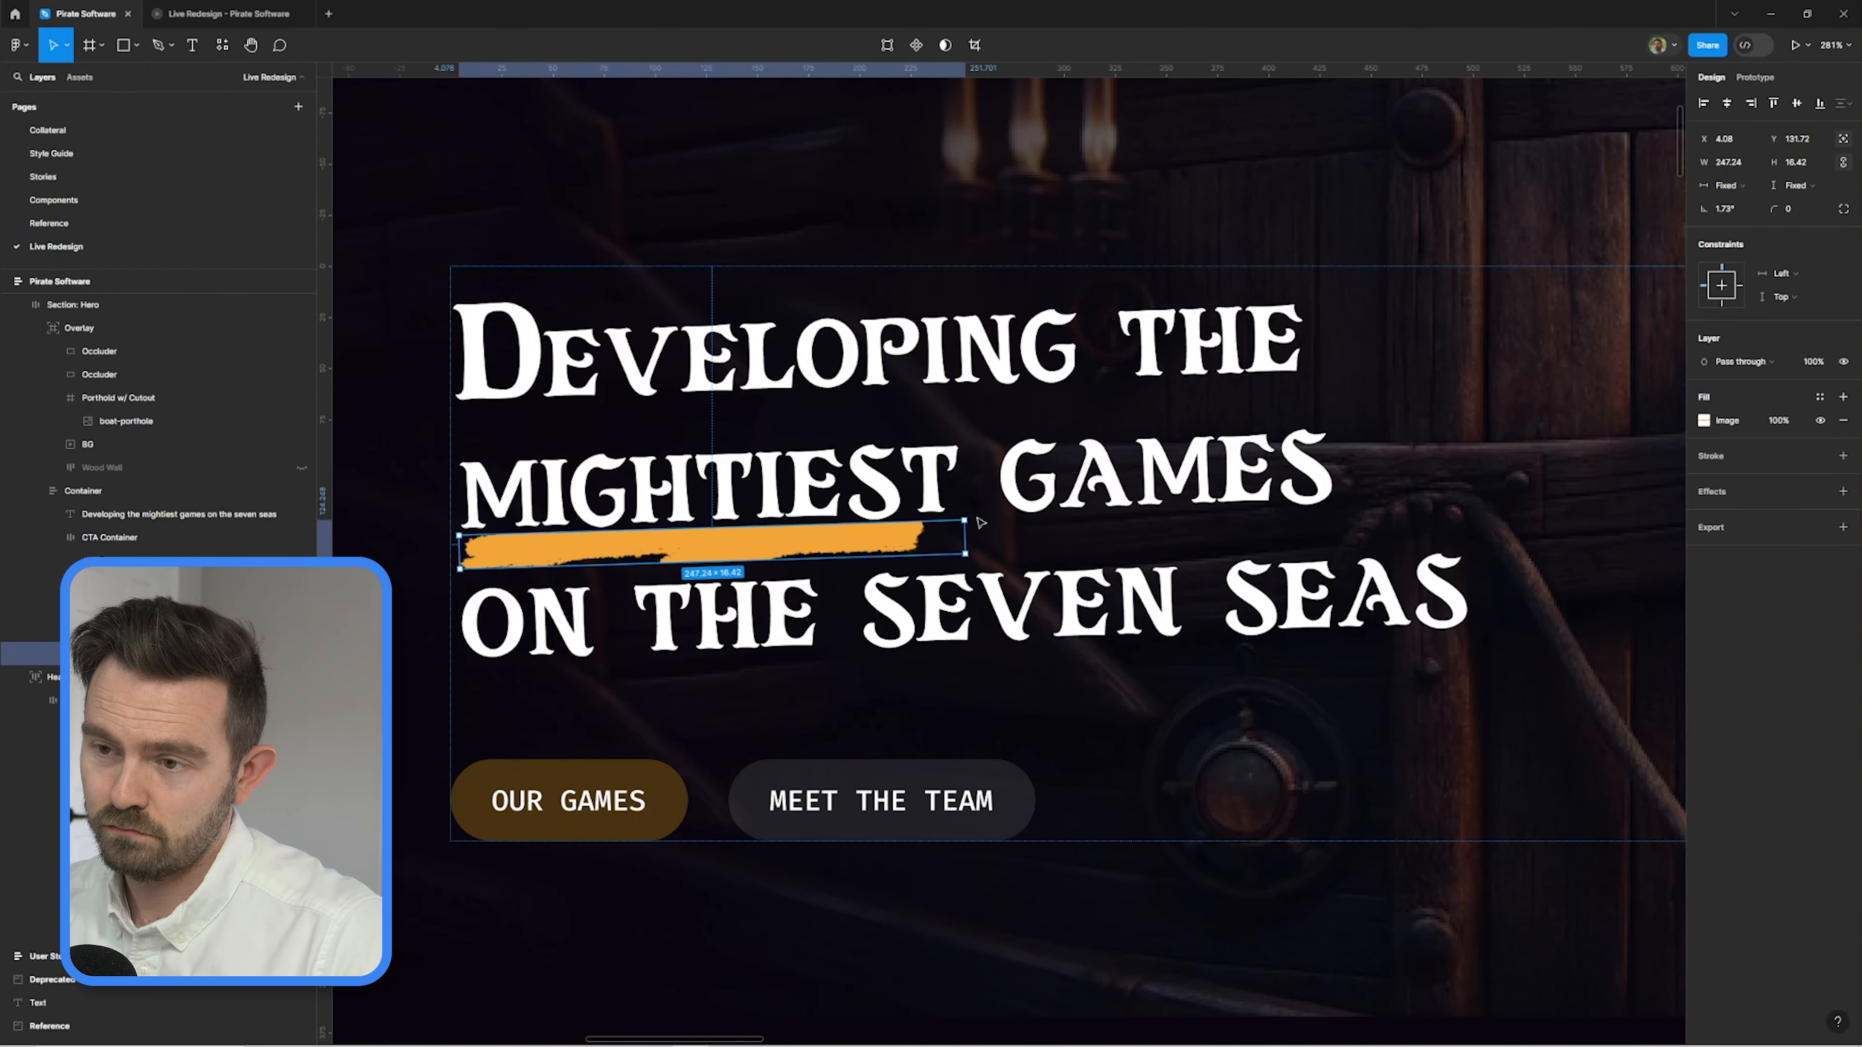
# In Figma, fit the orange brush stroke beneath "mightiest" in the hero headline, about 274 by 16 and rotated 1.73°.
pyautogui.moveTo(965, 520); pyautogui.dragTo(1008, 519)
pyautogui.moveTo(921, 537); pyautogui.dragTo(881, 534)
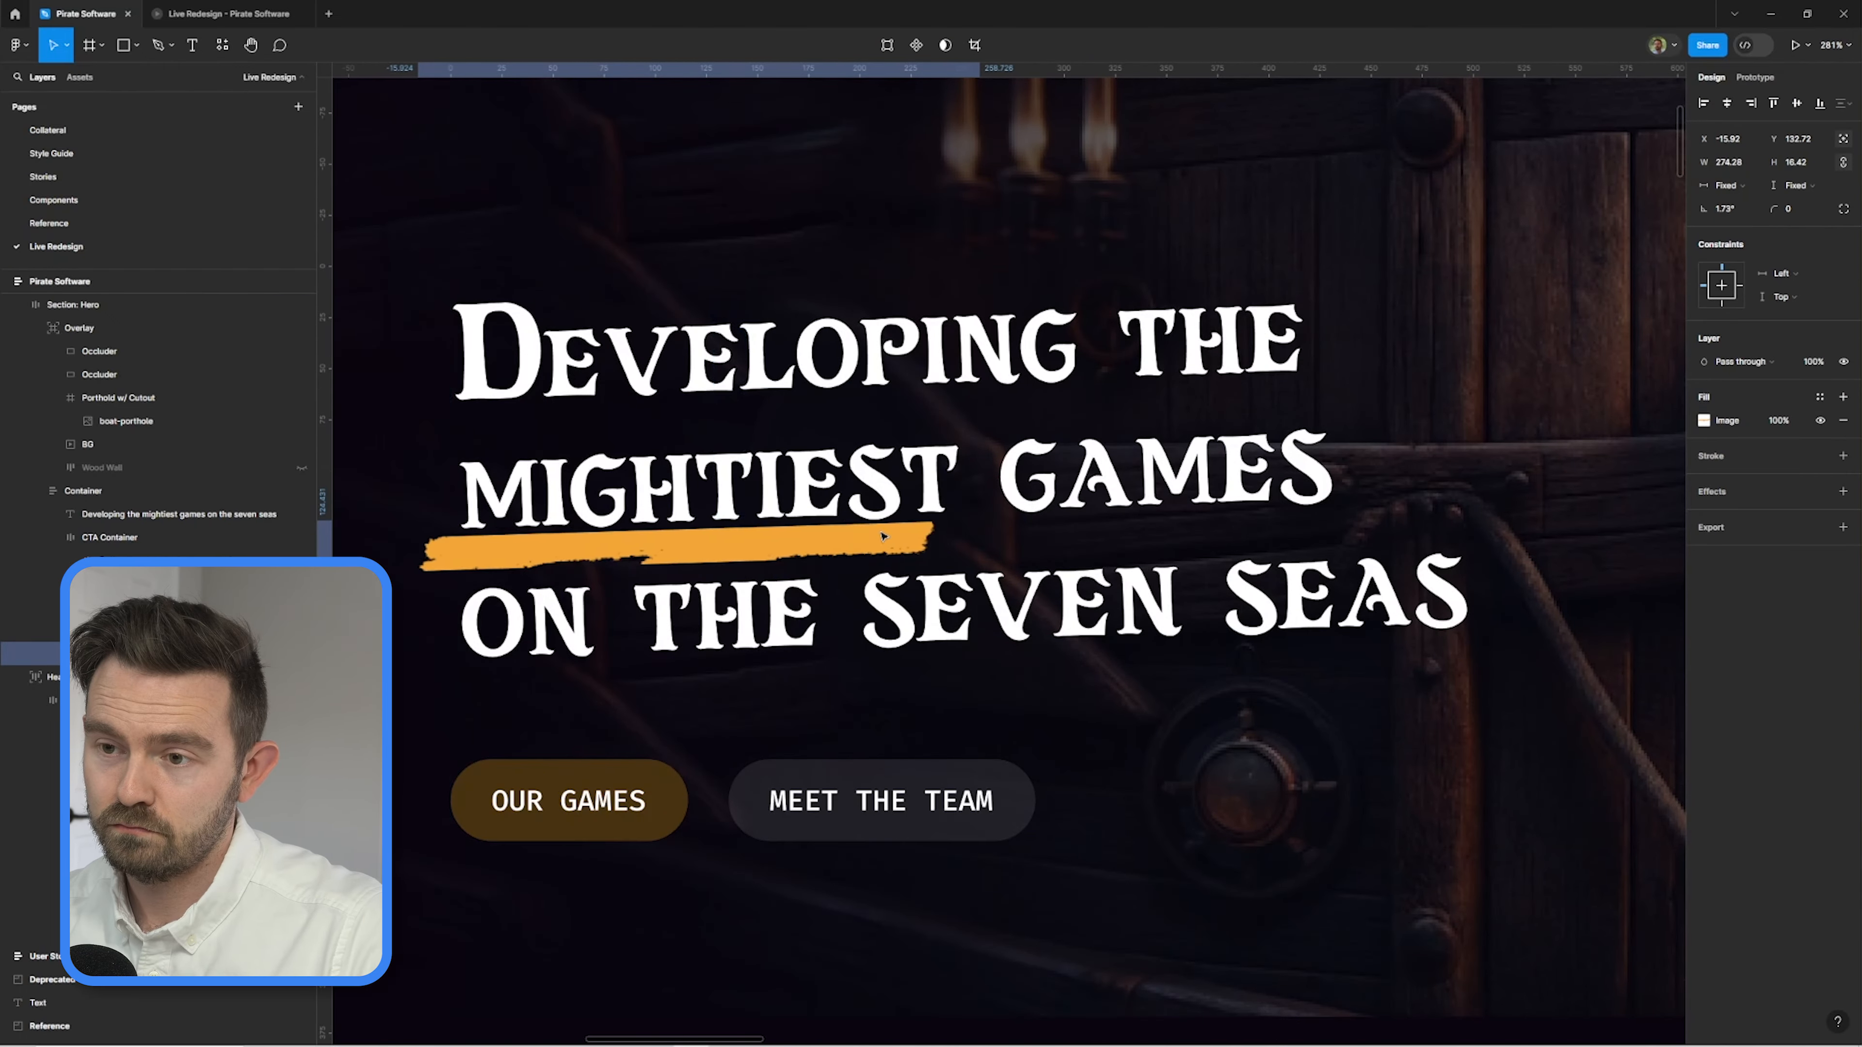
pyautogui.press('Escape')
pyautogui.scroll(-5, 966, 681)
pyautogui.moveTo(966, 684); pyautogui.dragTo(759, 576)
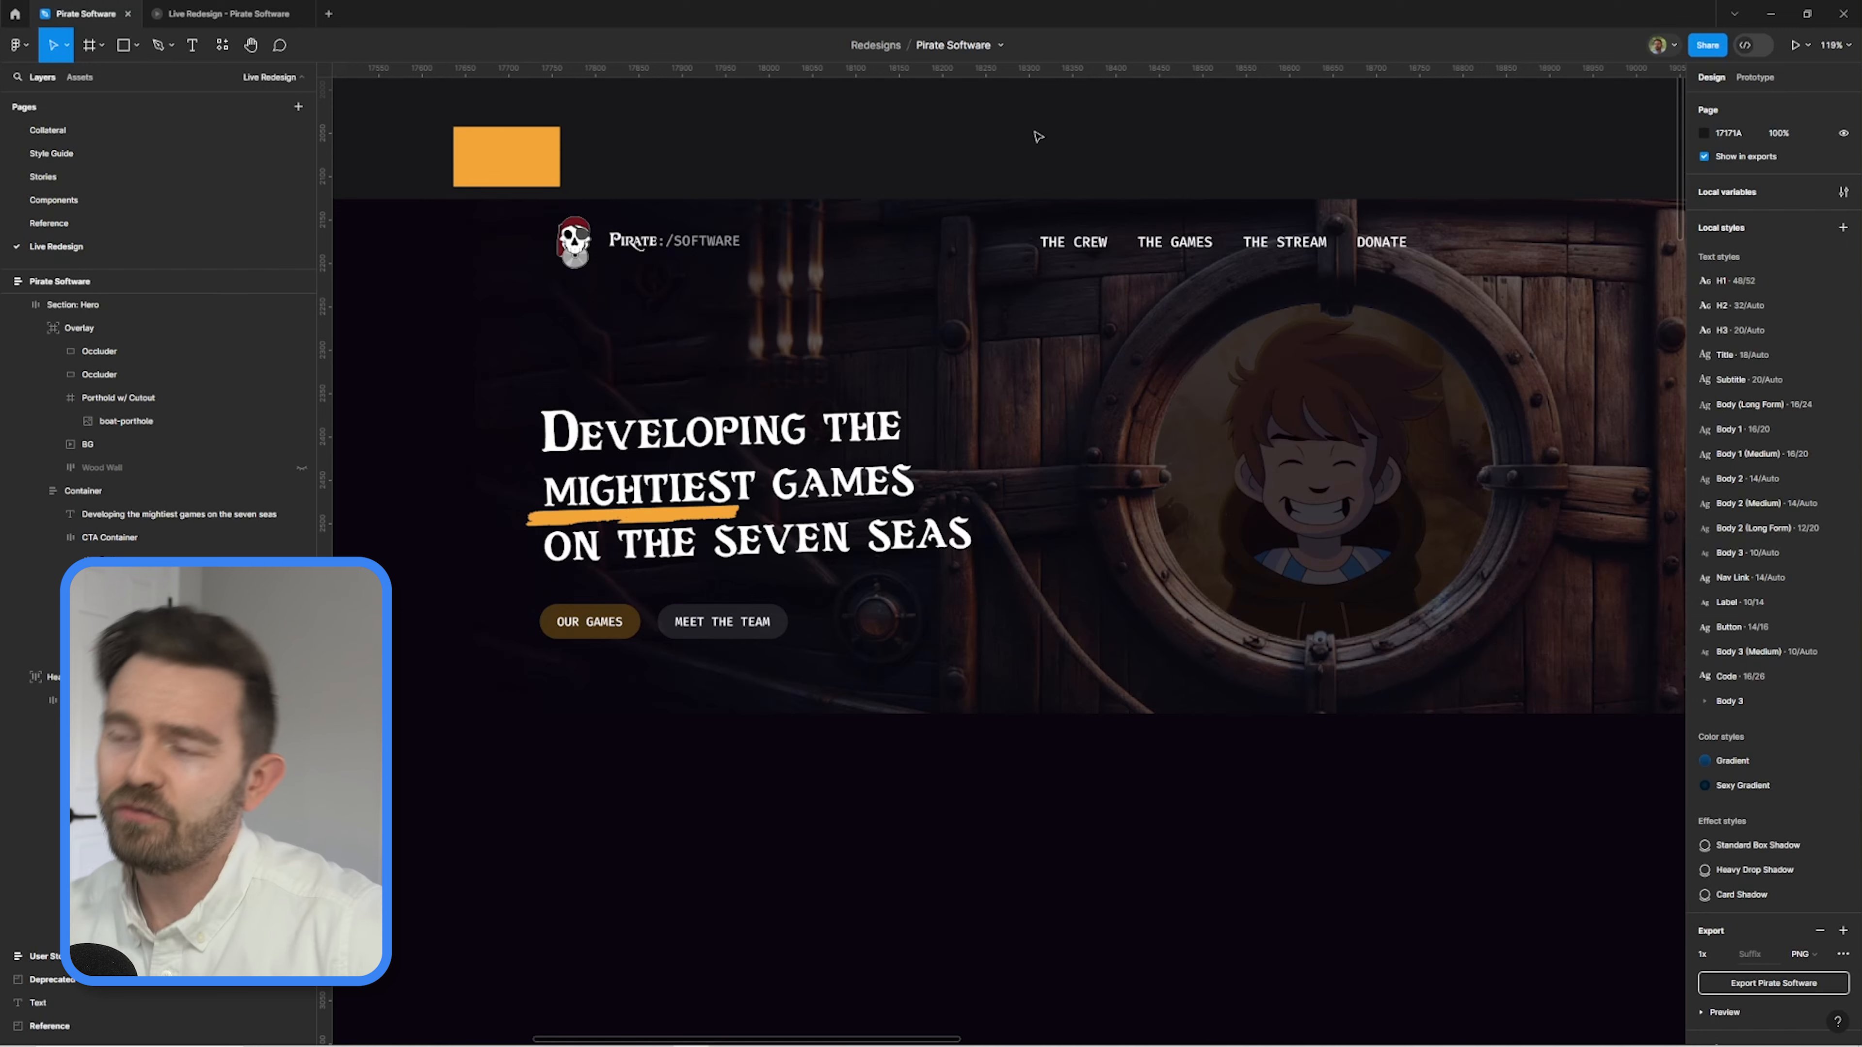
# Add an arrow-up-right icon after The Stream link in the header navigation.
pyautogui.keyDown('ctrl'); pyautogui.click(1084, 247); pyautogui.keyUp('ctrl')
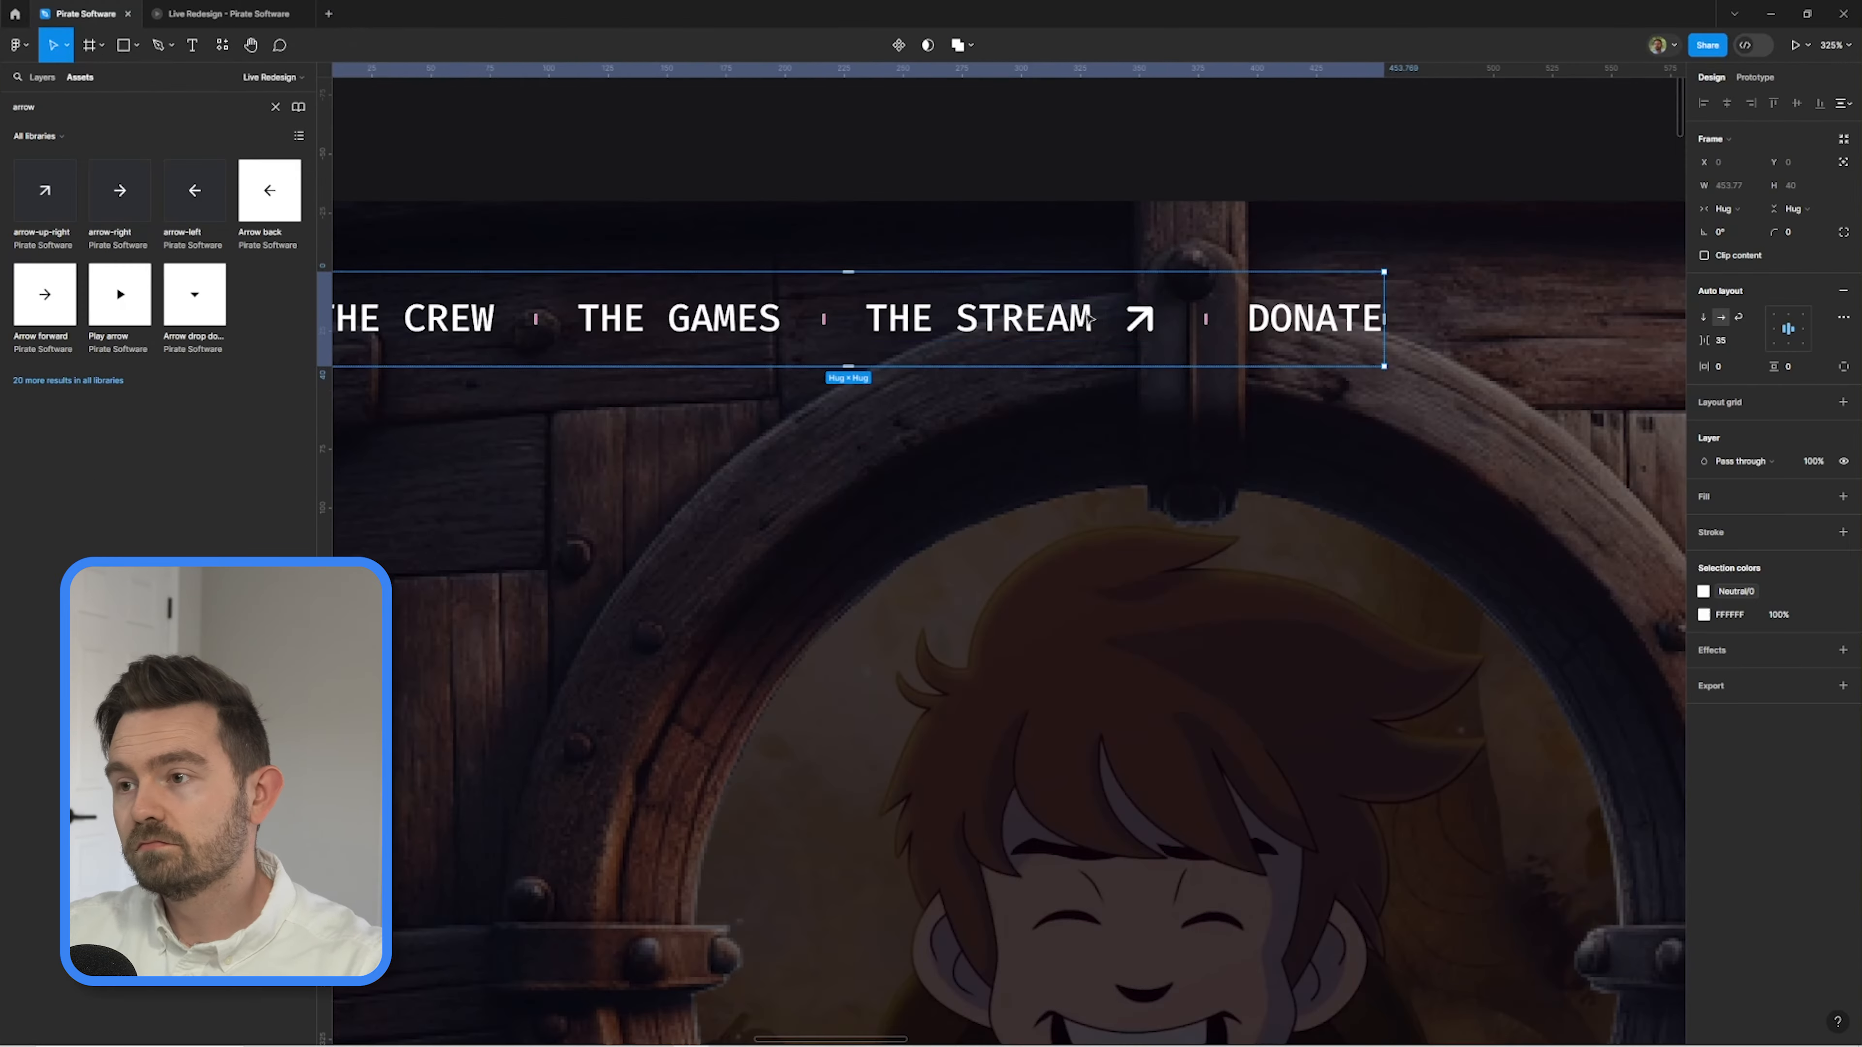
pyautogui.scroll(-5, 1341, 162)
pyautogui.hscroll(-10, 1163, 117)
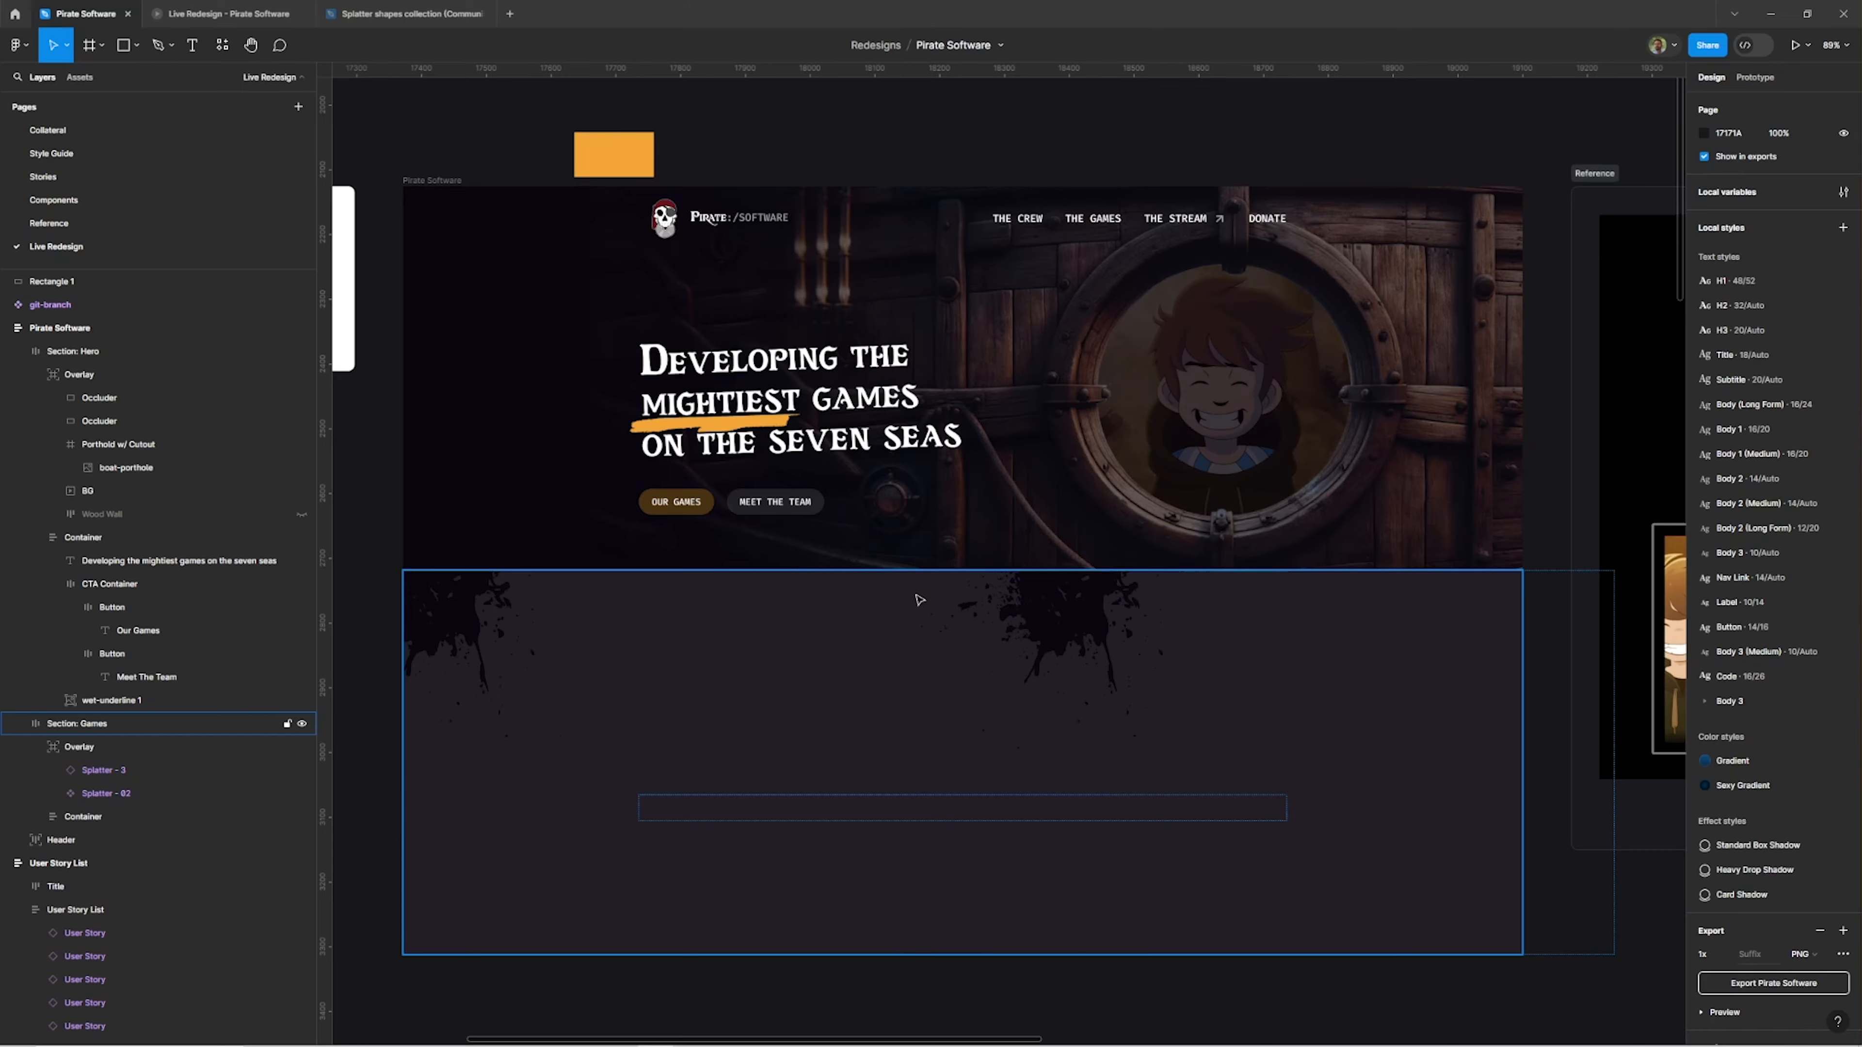
# Detach the Splatter - 02 shape's colour in the Games section from the Neutral/Text style.
pyautogui.click(919, 600)
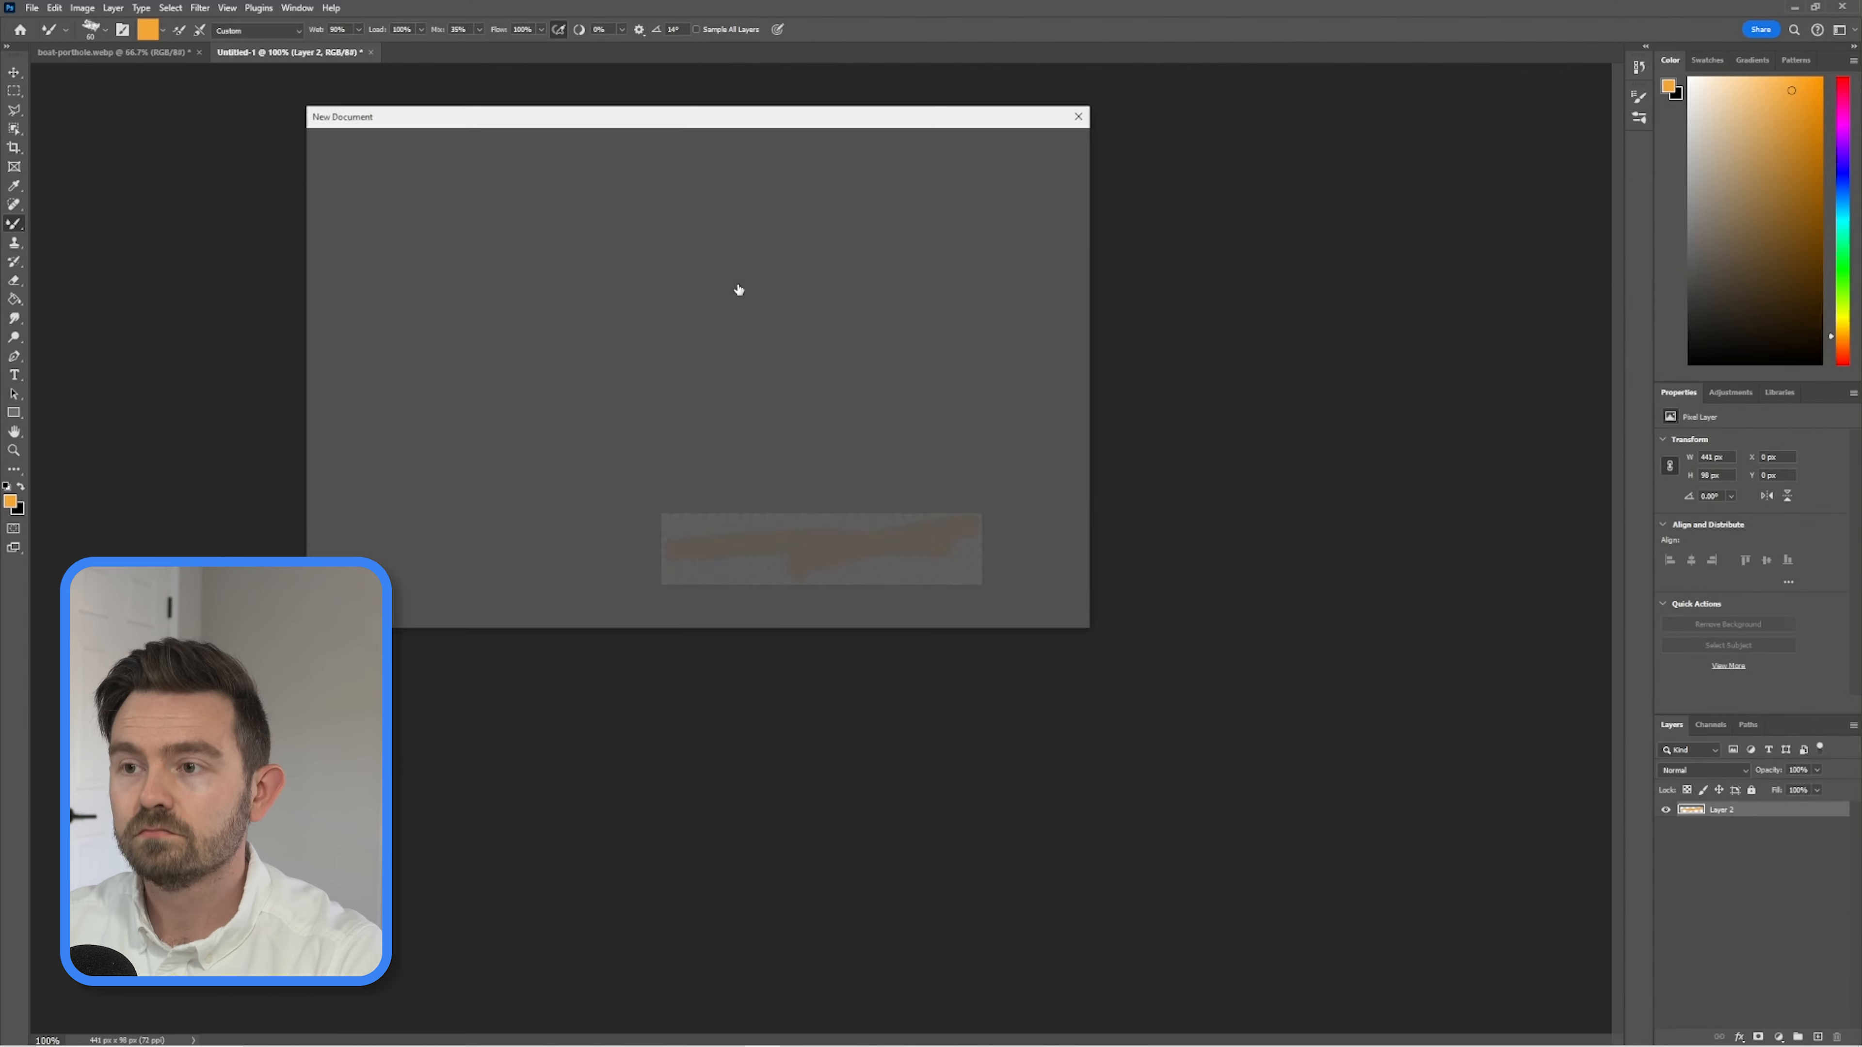
pyautogui.click(973, 591)
pyautogui.press('x')
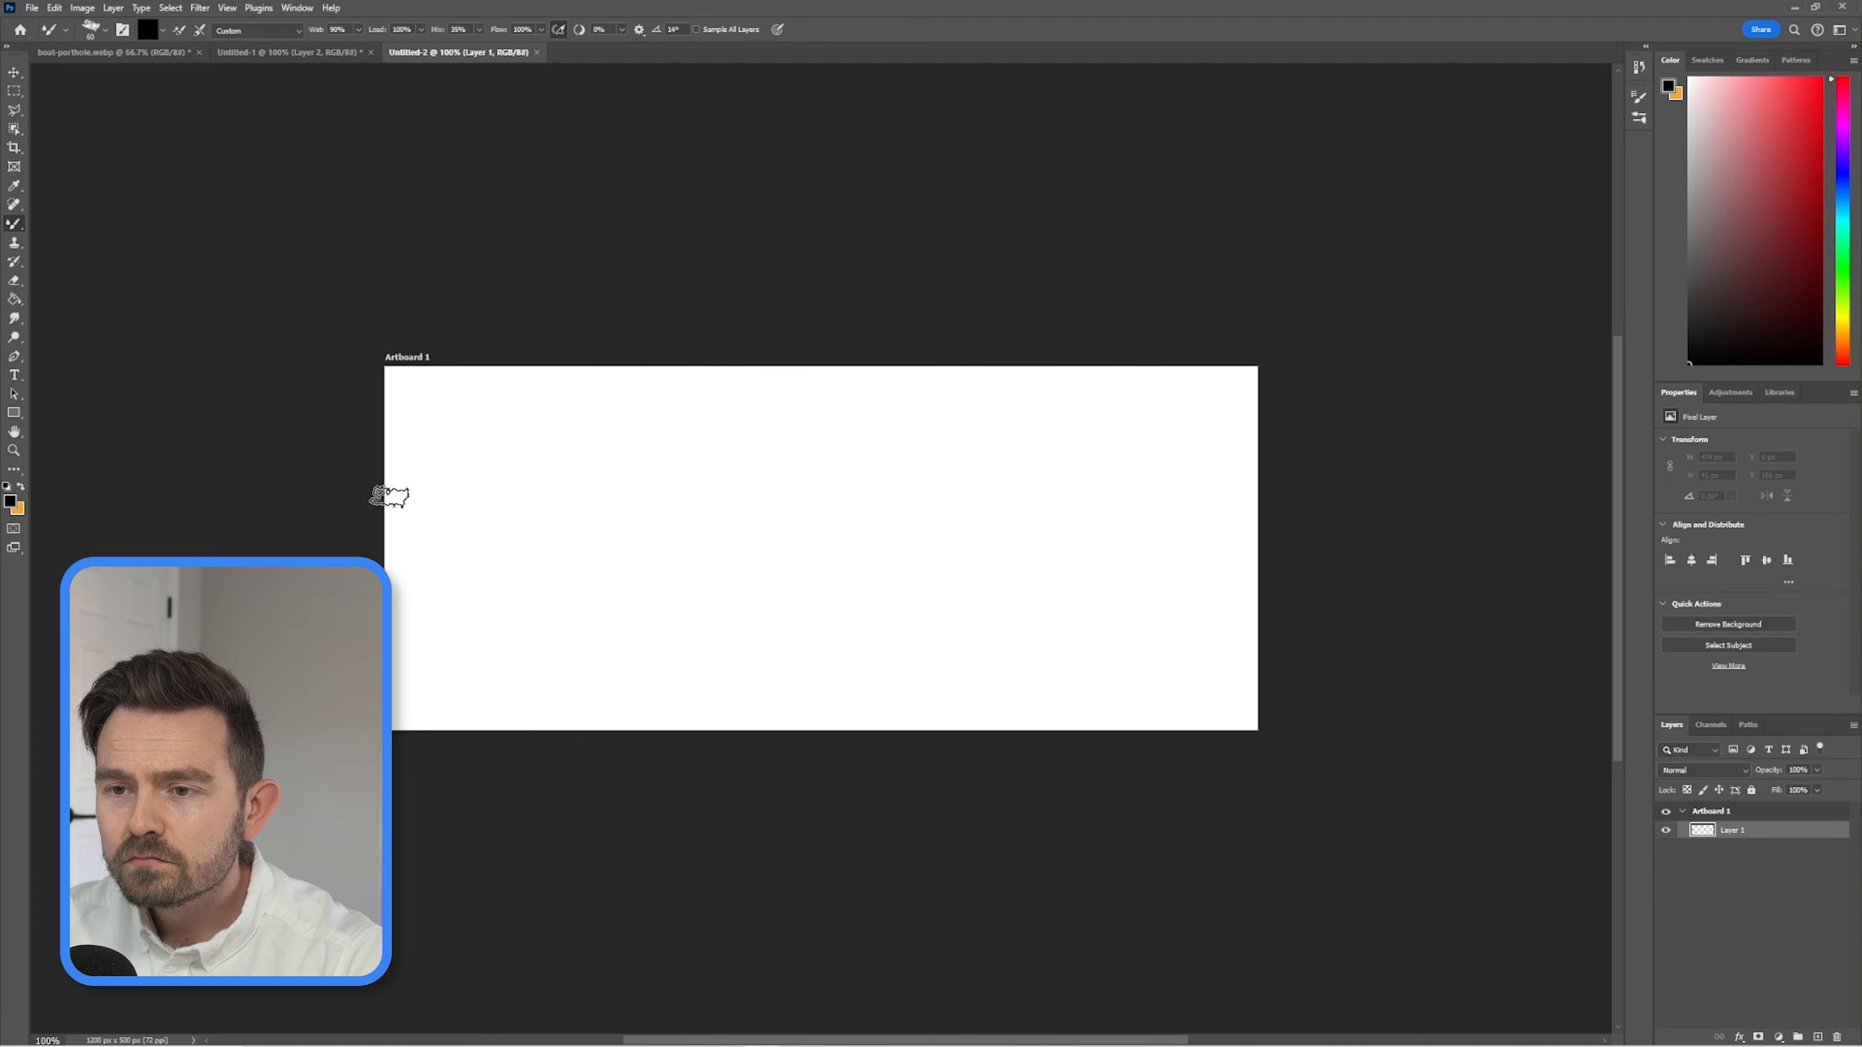
# In Photoshop, paint a black brush stroke across the full width of Artboard 1 and move Layer 1 up the layer stack.
pyautogui.moveTo(388, 496)
pyautogui.mouseDown()
pyautogui.moveTo(499, 533)
pyautogui.moveTo(473, 542)
pyautogui.mouseUp()
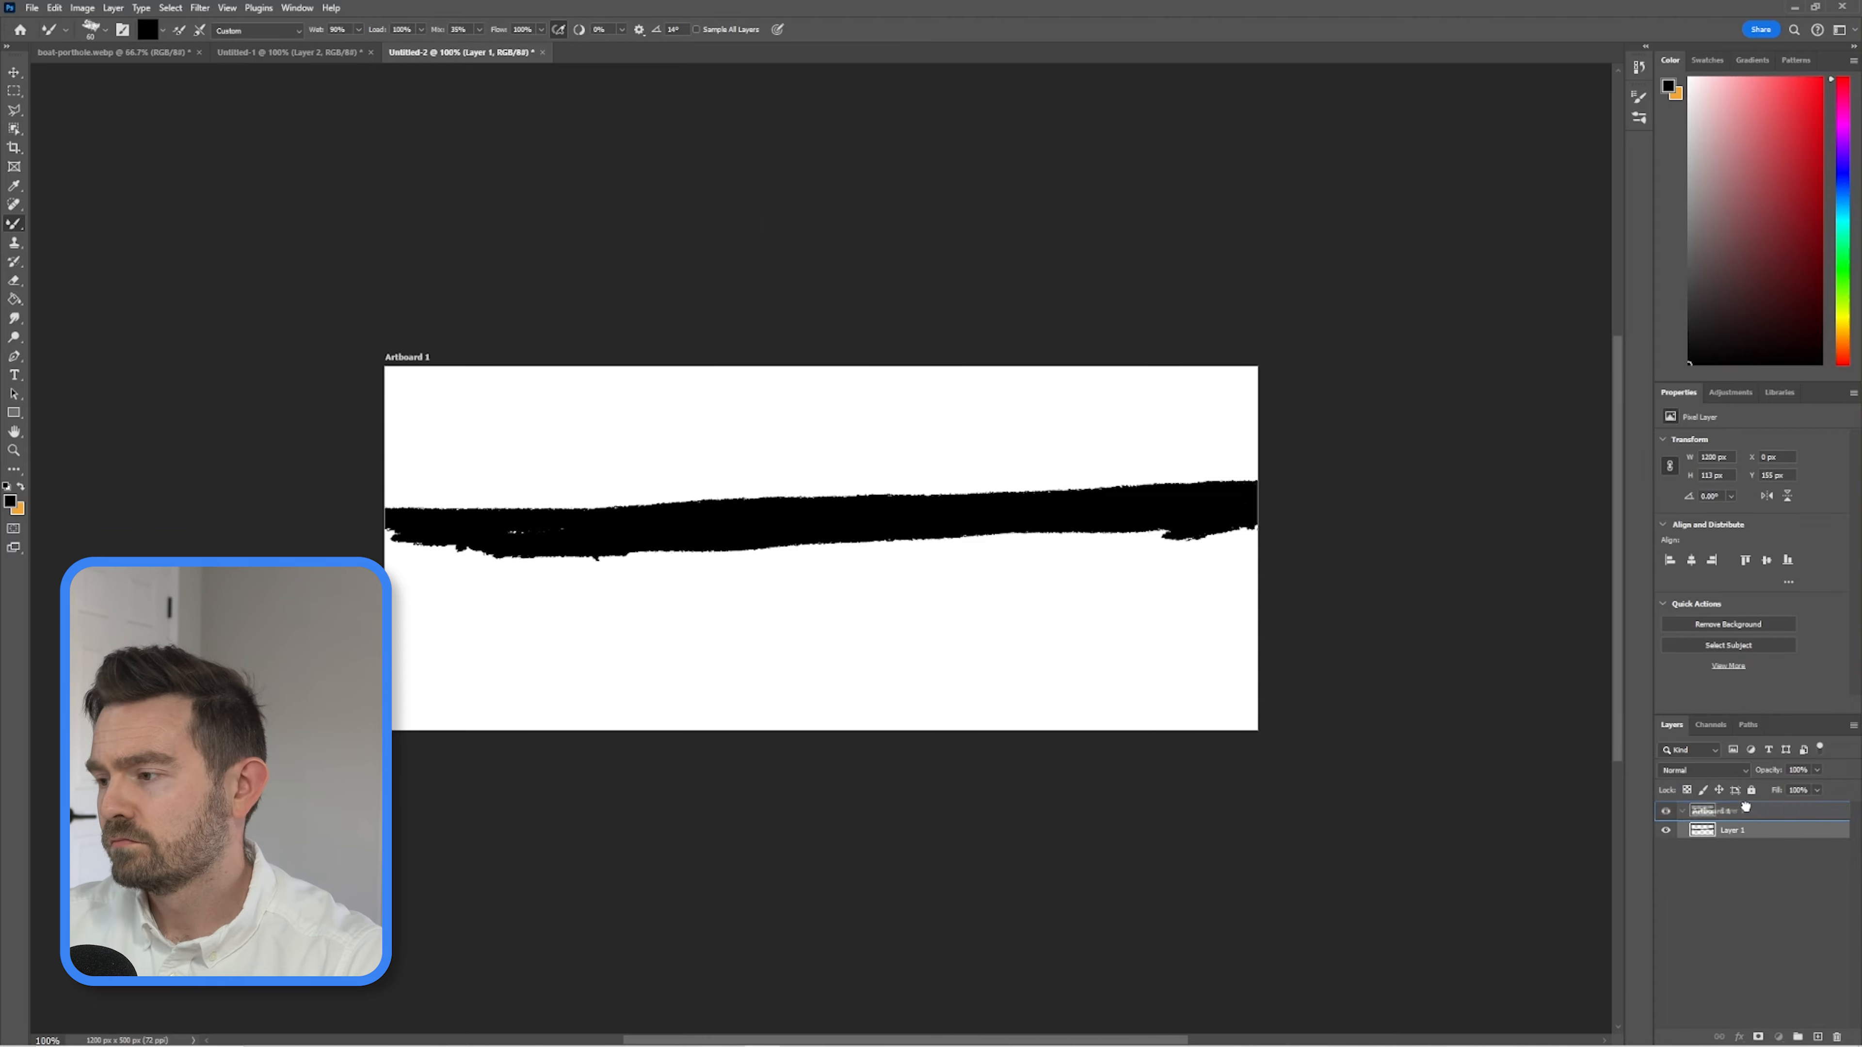
pyautogui.moveTo(1731, 829); pyautogui.dragTo(1733, 800)
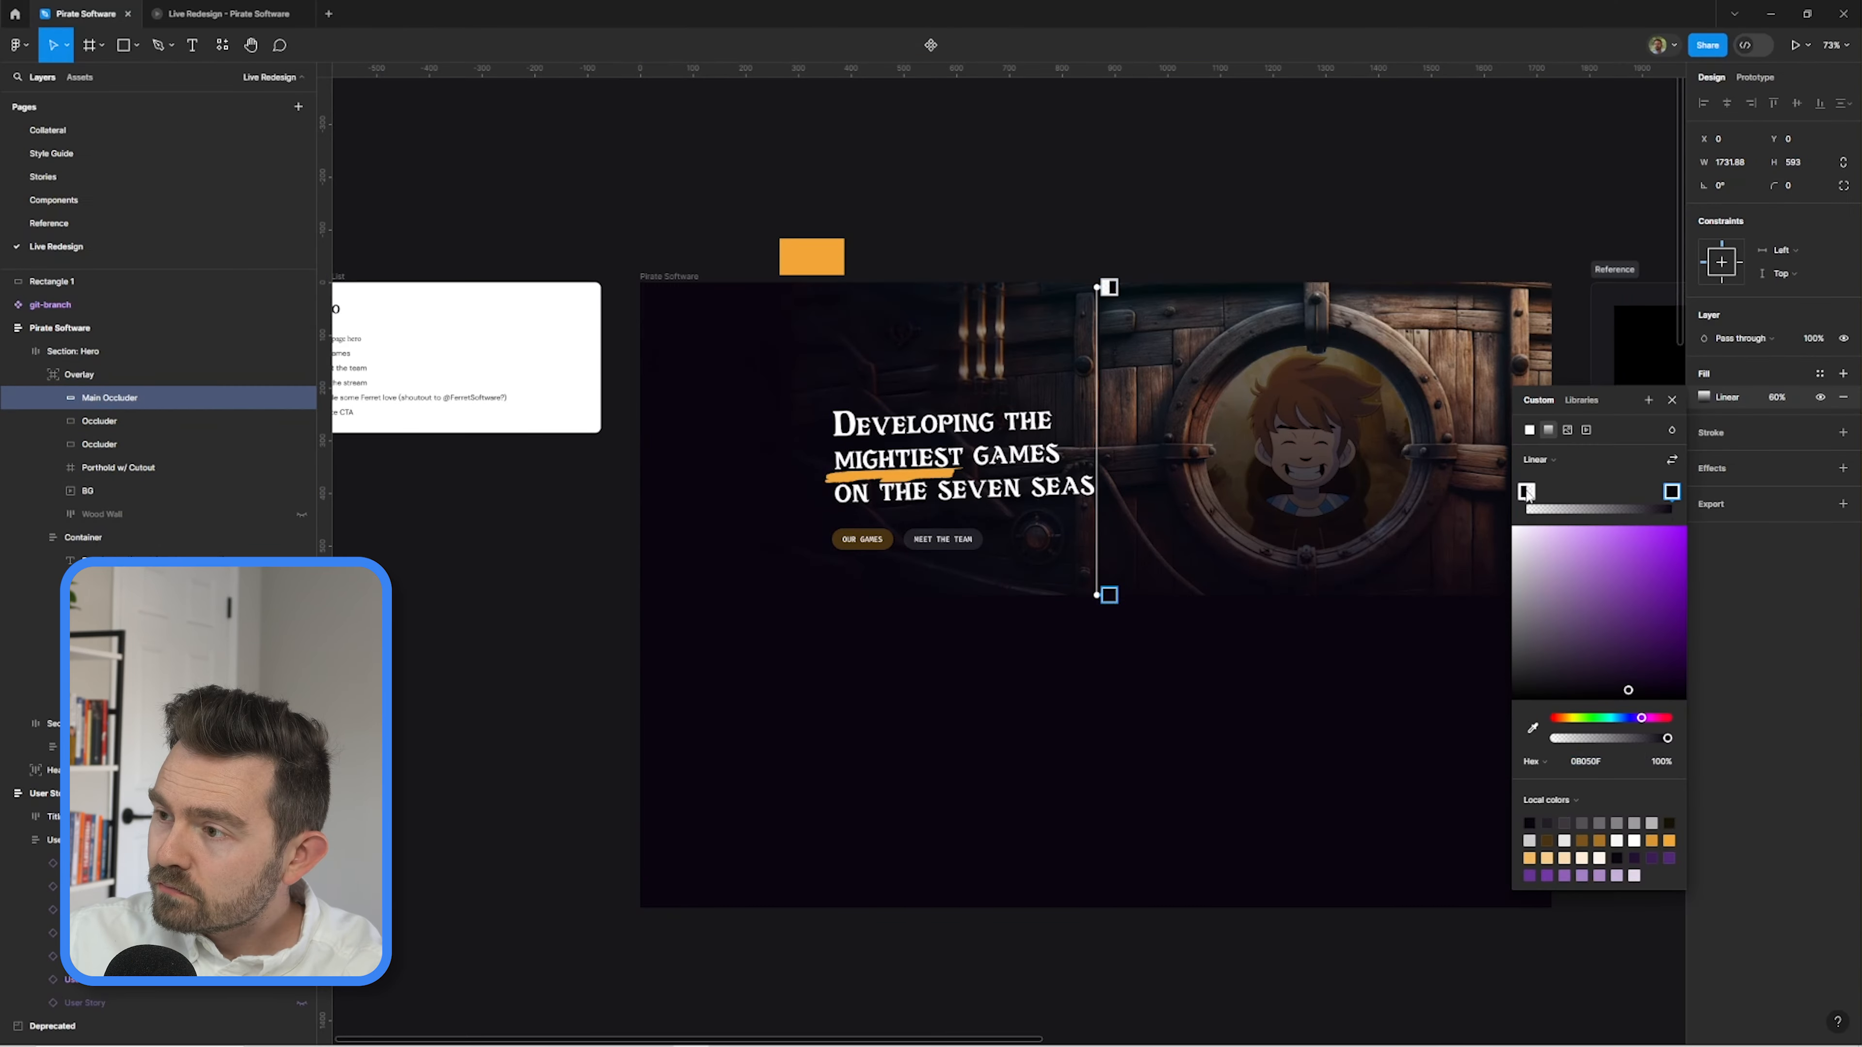
# In Figma, extend the hero section, its Overlay frame and the Main Occluder downward to a height of about 637.
pyautogui.moveTo(1092, 595); pyautogui.dragTo(1093, 661)
pyautogui.click(73, 351)
pyautogui.moveTo(939, 595); pyautogui.dragTo(940, 615)
pyautogui.click(109, 397)
pyautogui.moveTo(1127, 661); pyautogui.dragTo(1126, 614)
pyautogui.click(79, 375)
pyautogui.moveTo(826, 594); pyautogui.dragTo(827, 614)
# Add a middle stop to the Main Occluder's linear gradient and shift it toward the gradient's lower end.
pyautogui.click(109, 398)
pyautogui.click(1703, 397)
pyautogui.moveTo(1561, 492); pyautogui.dragTo(1639, 492)
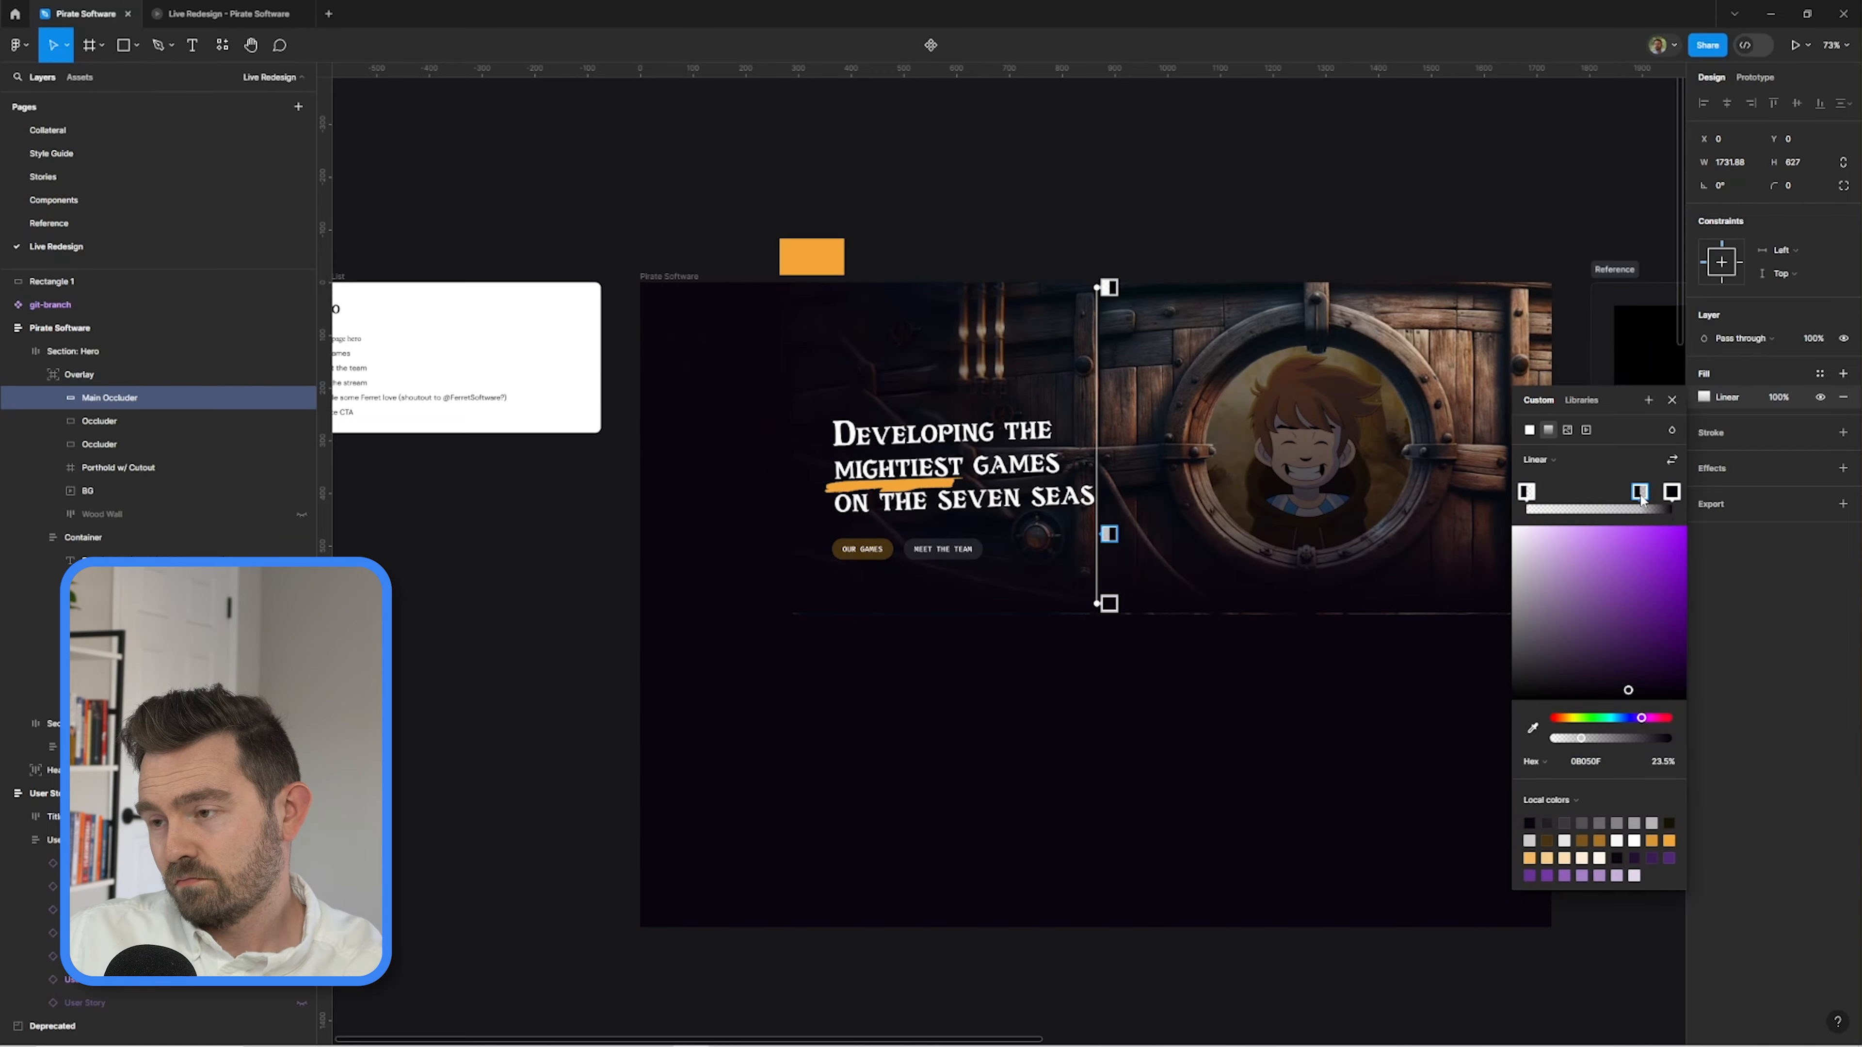
pyautogui.click(109, 397)
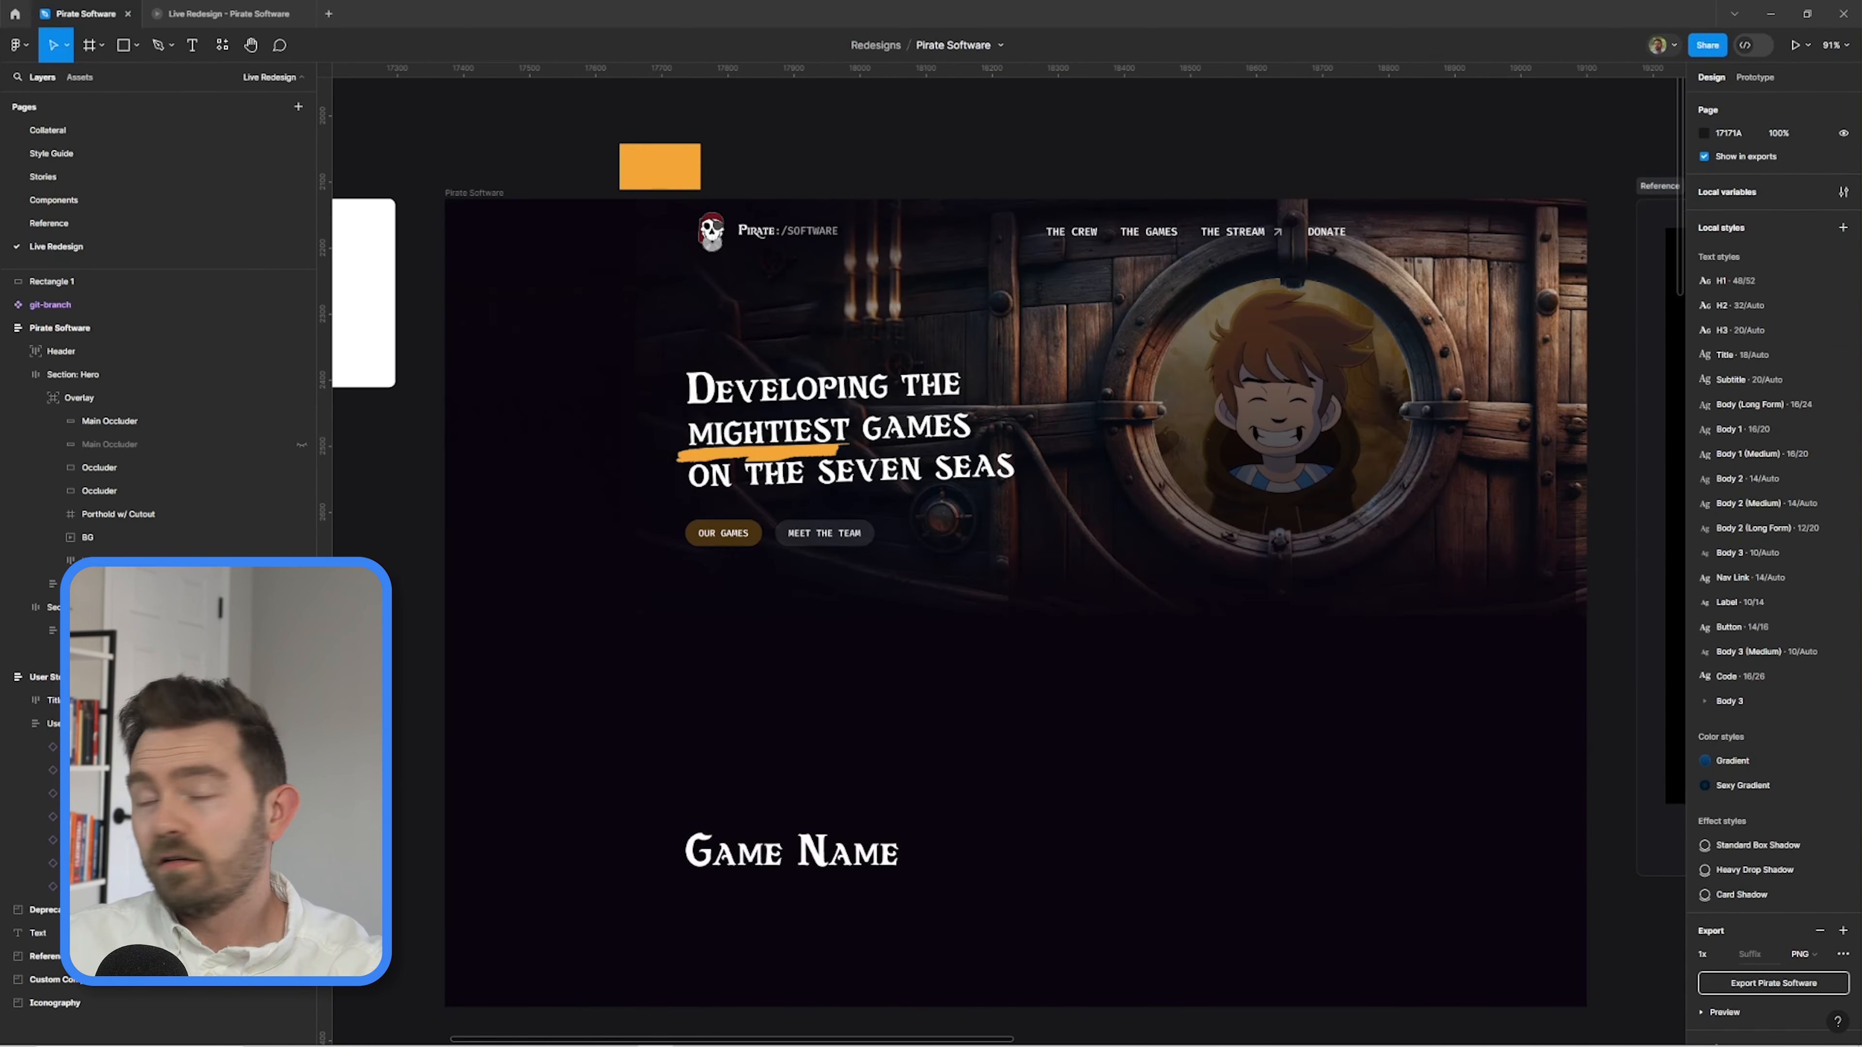